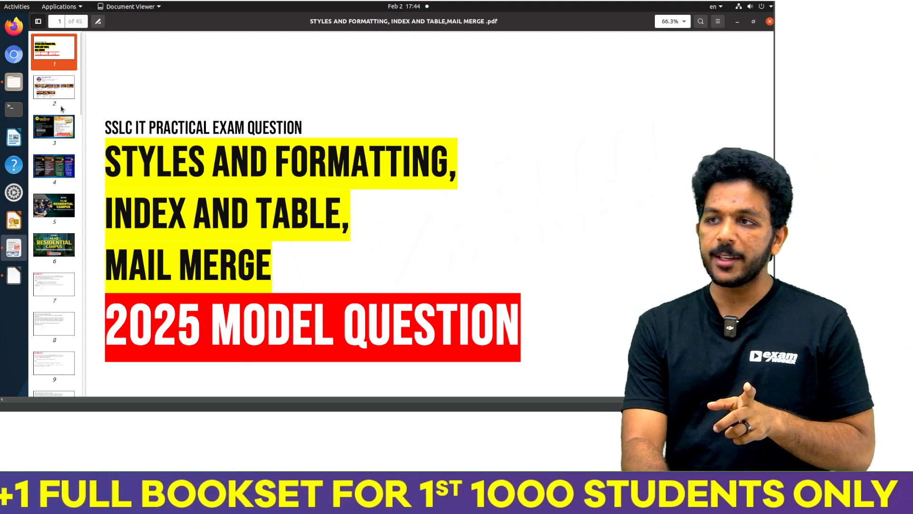
Step: Page through the introductory pages of the question PDF to the Activity 1 task on page 7
left_click(59, 97)
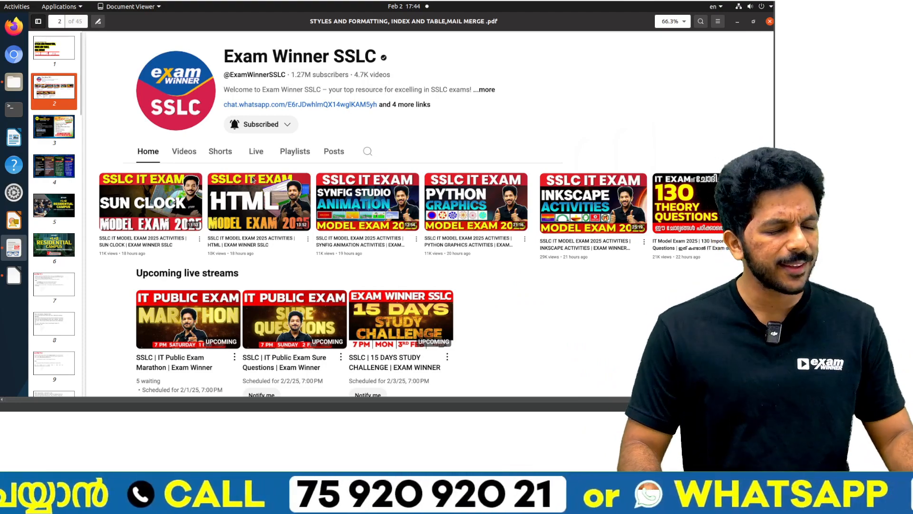
left_click(64, 130)
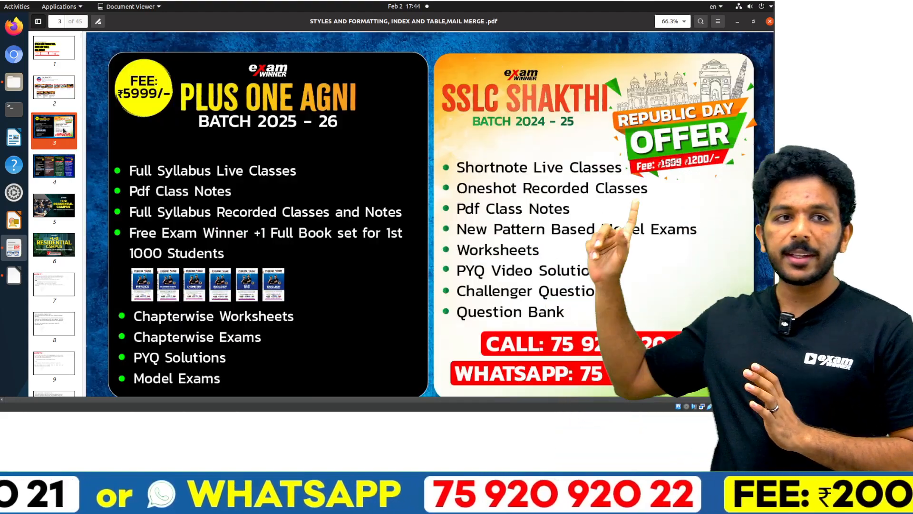
key("Down")
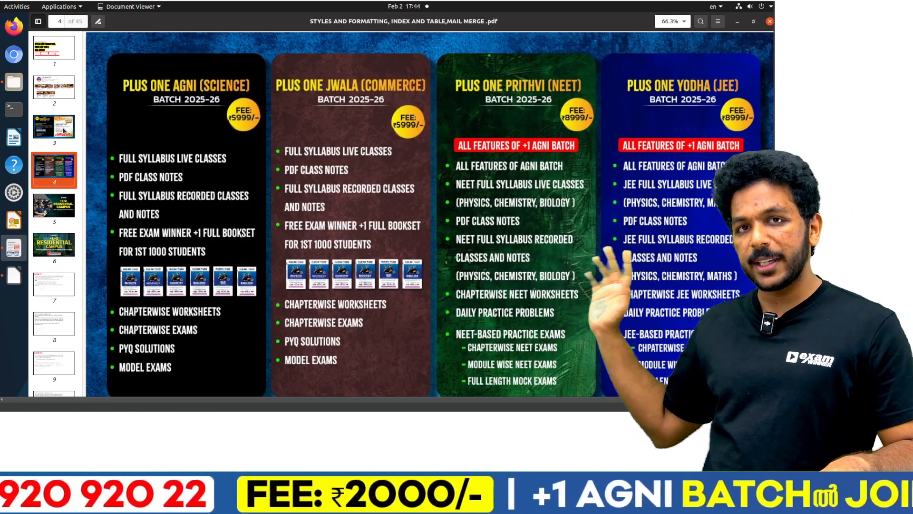
left_click(64, 130)
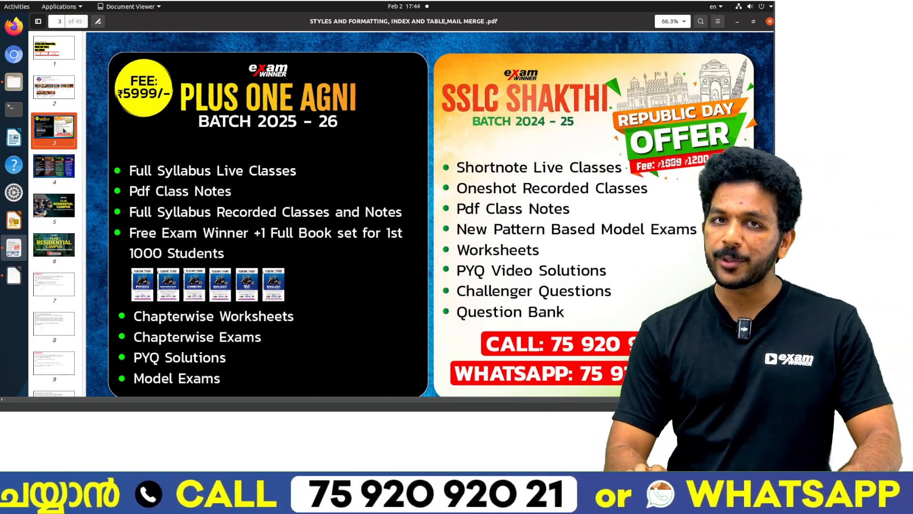
key("Down")
key("Down")
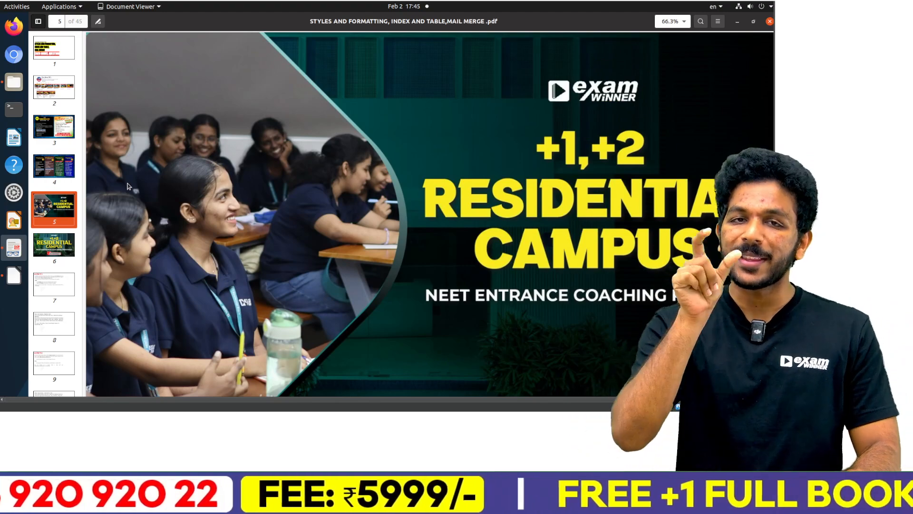
key("Down")
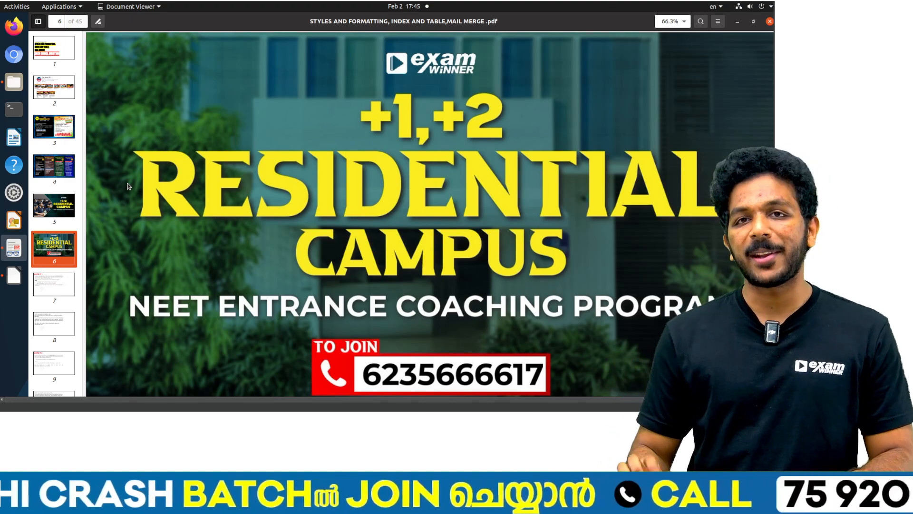
scroll(127, 185, "down", 3)
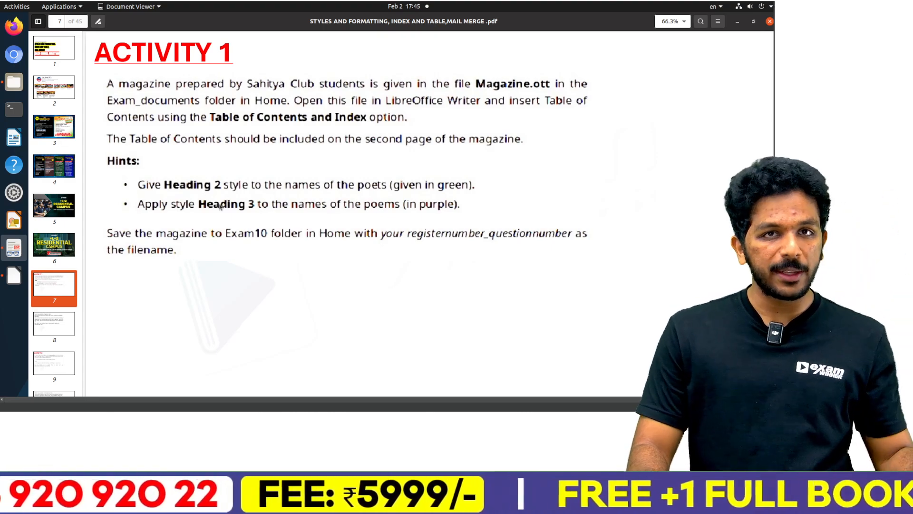
Step: Close the LibreOffice start window and open Magazine.ott from the Exam_documents folder
key("alt+Tab")
key("alt+Tab")
left_click(737, 22)
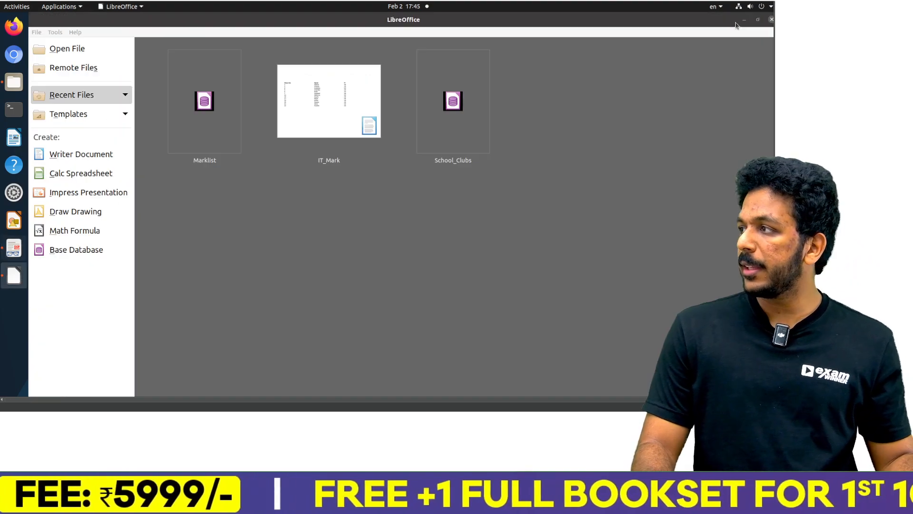
left_click(771, 20)
key("alt+Tab")
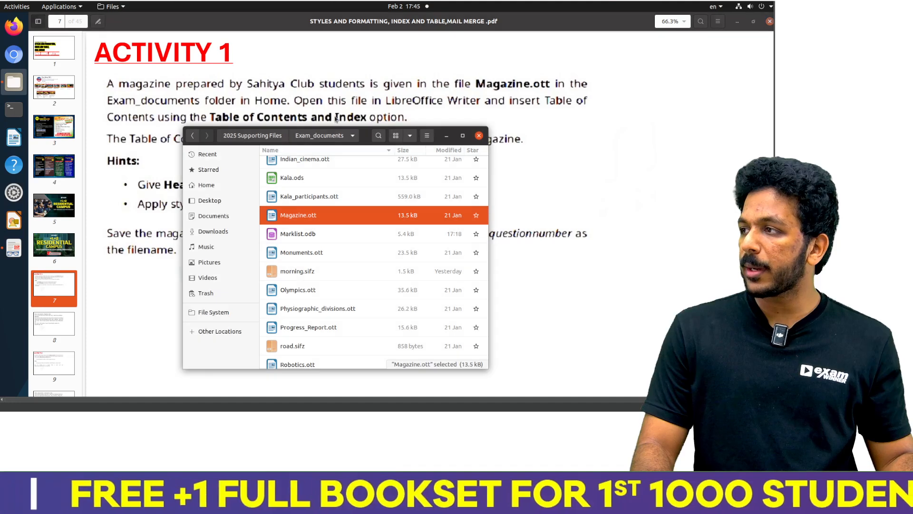
double_click(310, 220)
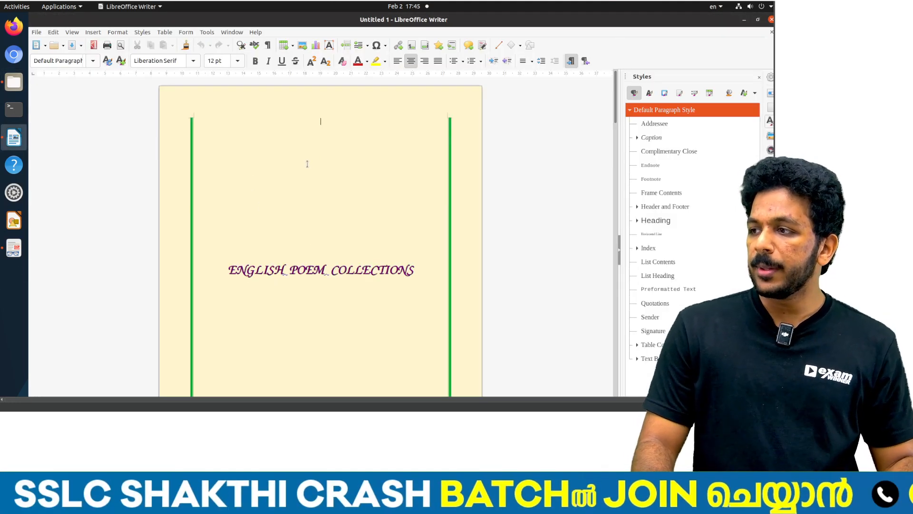
Step: Hide the Styles sidebar and examine the green poet names and purple poem titles throughout the magazine
left_click(771, 77)
scroll(453, 169, "down", 10)
scroll(452, 169, "down", 15)
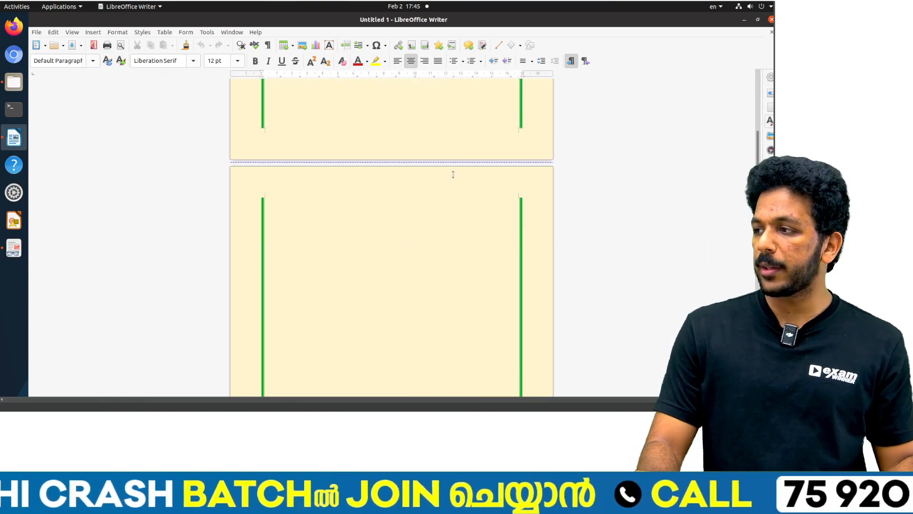
scroll(456, 182, "down", 1)
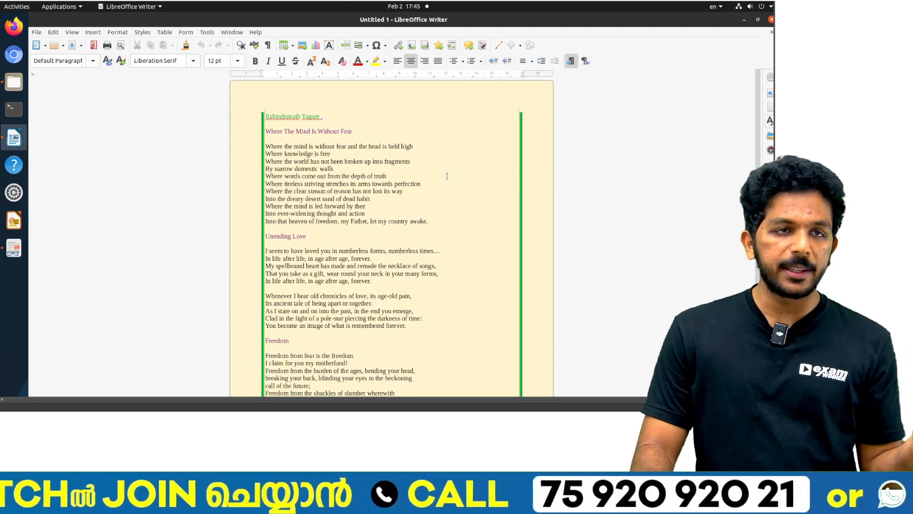
triple_click(291, 117)
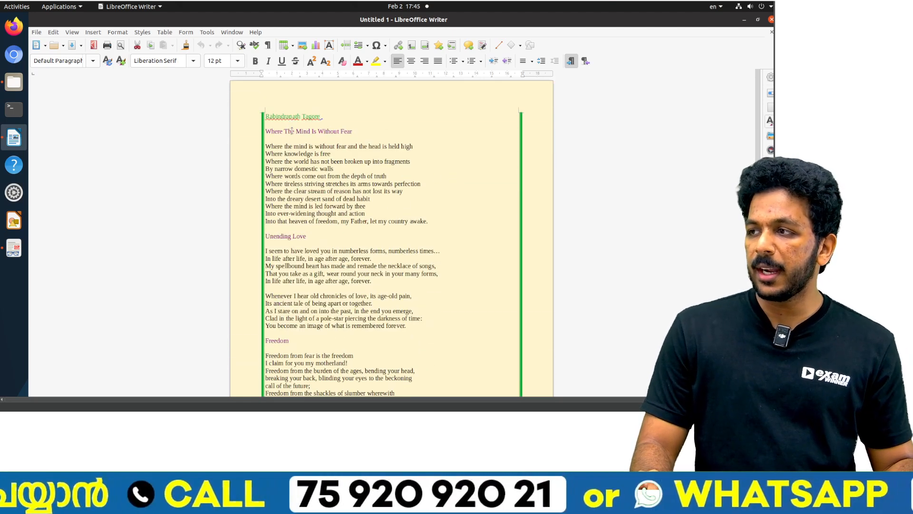
triple_click(291, 131)
left_click(286, 120)
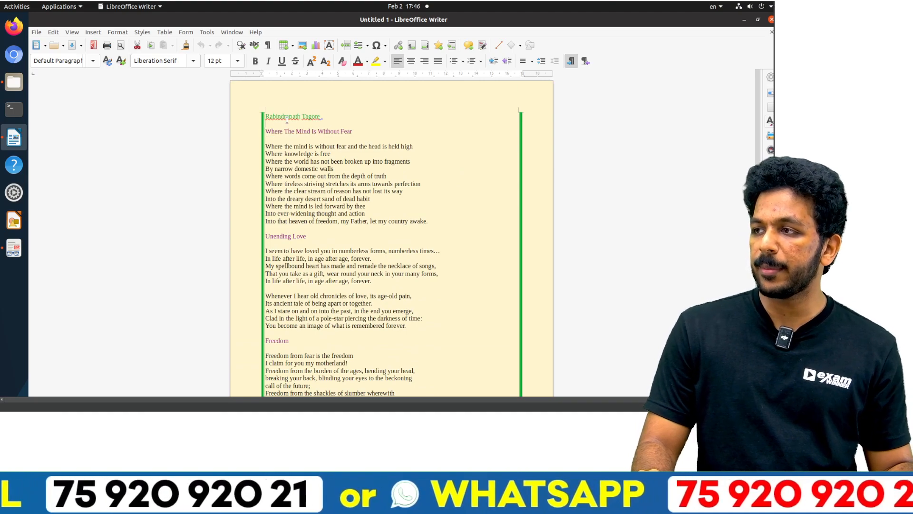
scroll(292, 143, "down", 18)
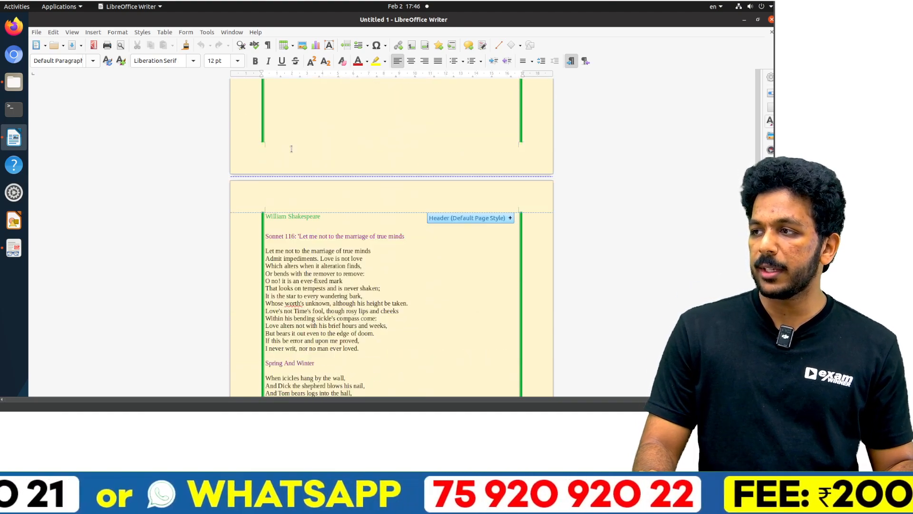
scroll(294, 166, "down", 14)
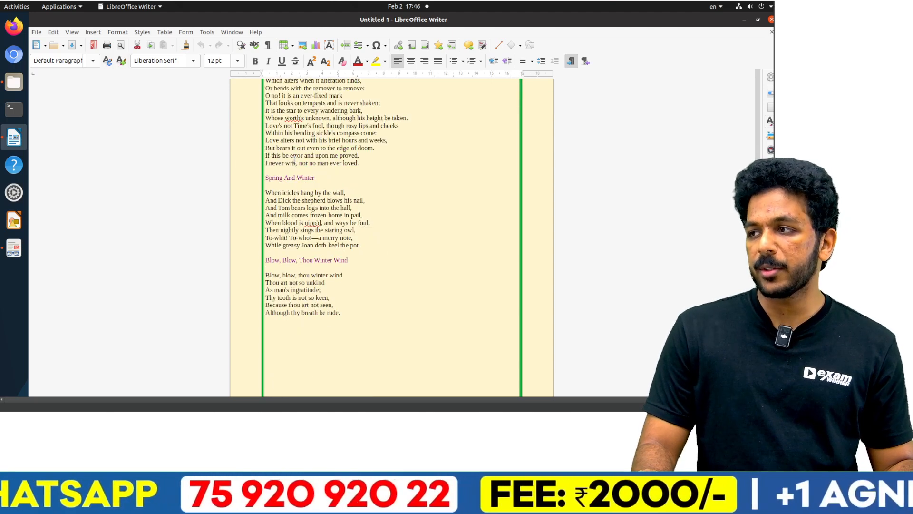
scroll(294, 160, "down", 6)
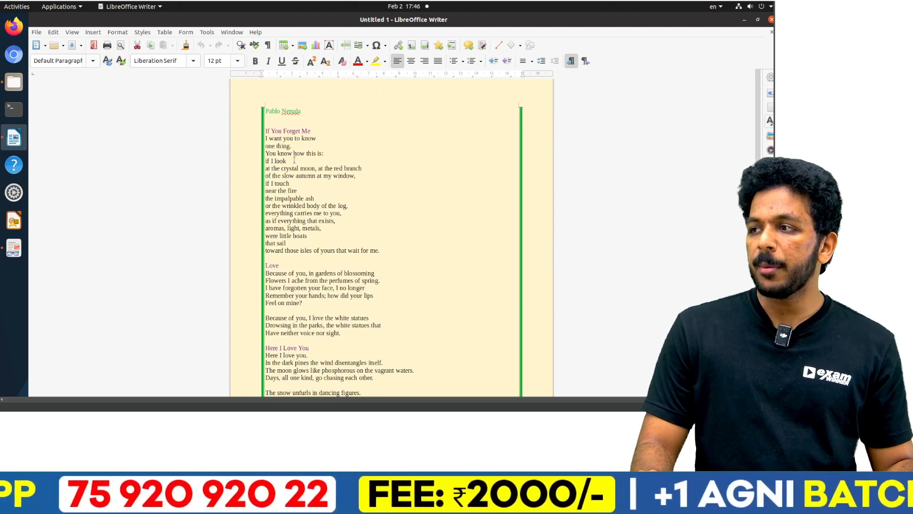
left_click(294, 107)
Step: Try inserting a default Table of Contents for the entire document on the blank second page, and undo it
scroll(276, 89, "up", 20)
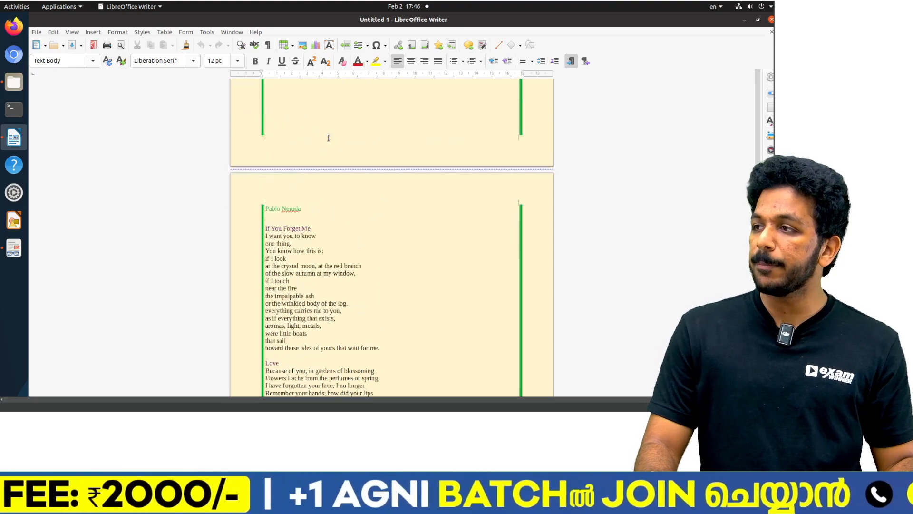
scroll(349, 257, "up", 20)
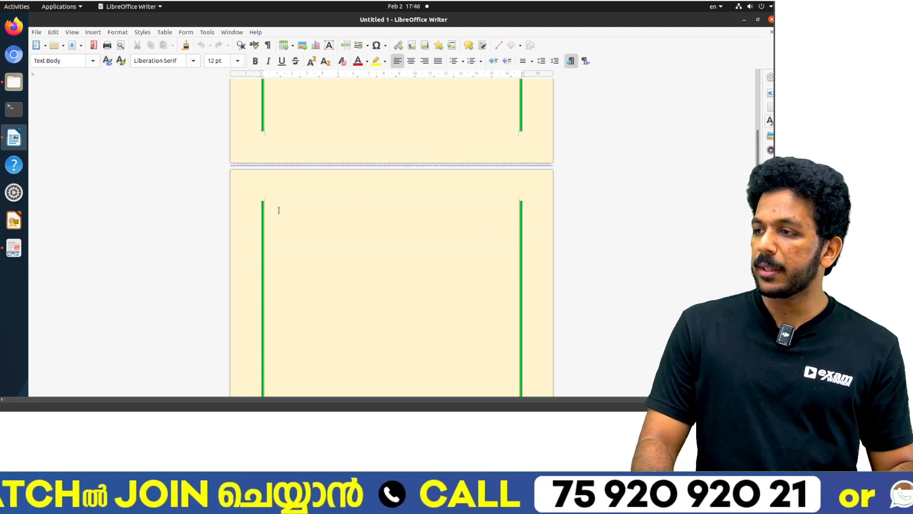
left_click(279, 205)
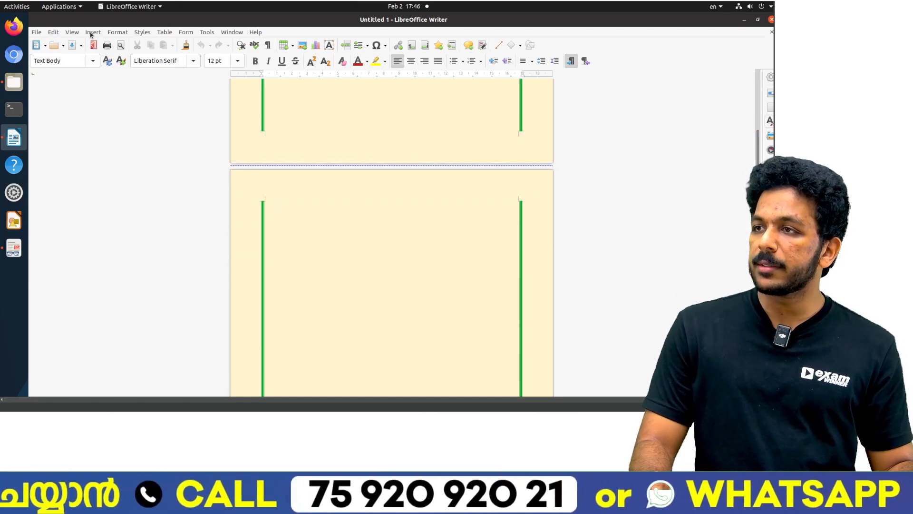
left_click(91, 32)
mouse_move(132, 259)
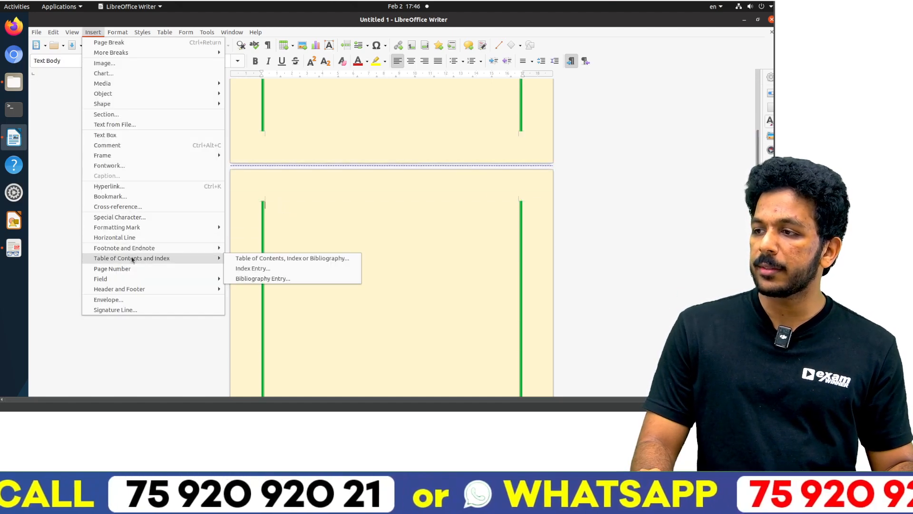
left_click(244, 258)
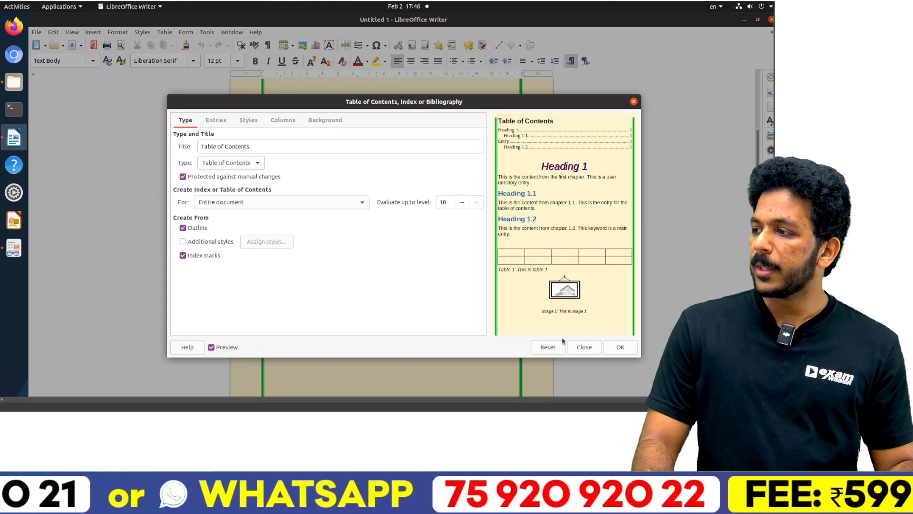
left_click(610, 350)
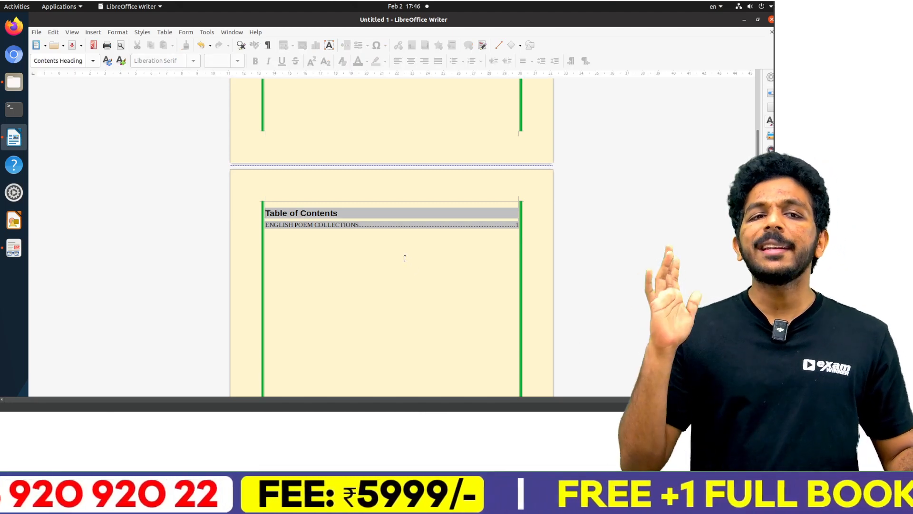
key("ctrl+z")
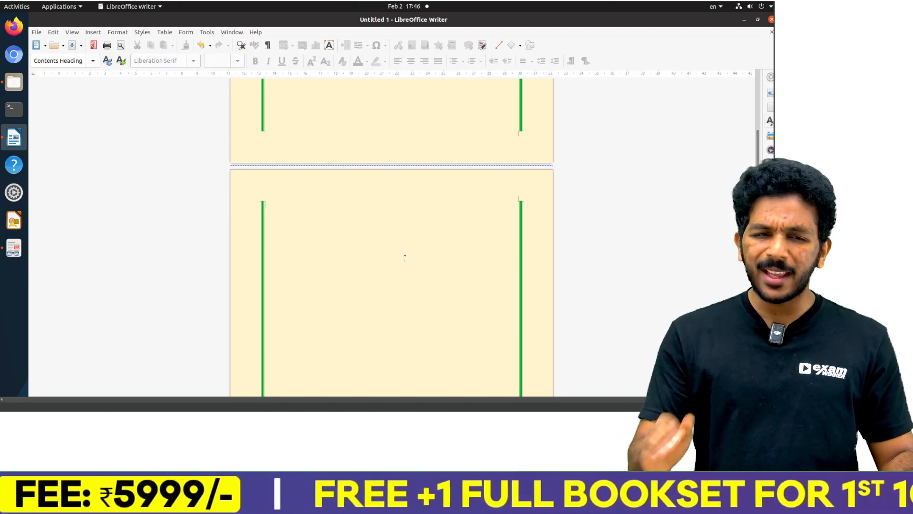
left_click(405, 257)
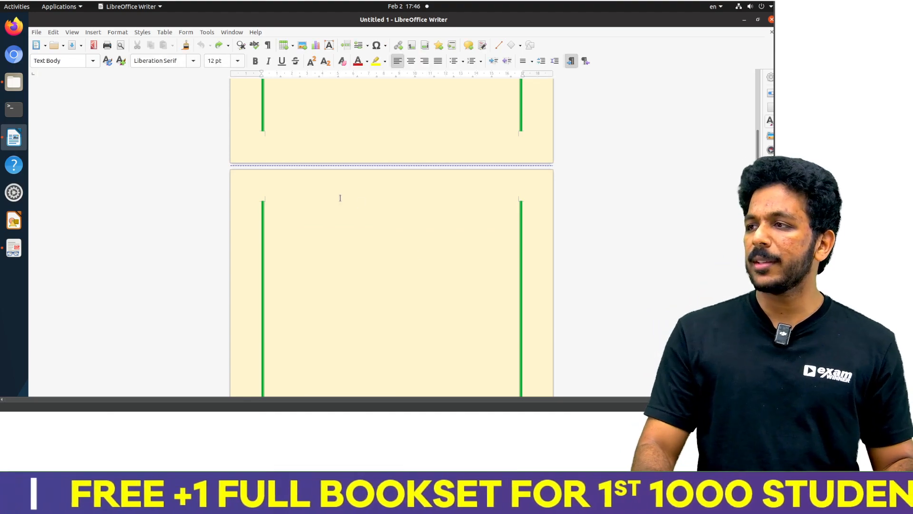
Step: Show the Styles sidebar for the magazine and recheck the heading style hints in the Activity 1 question
left_click(143, 32)
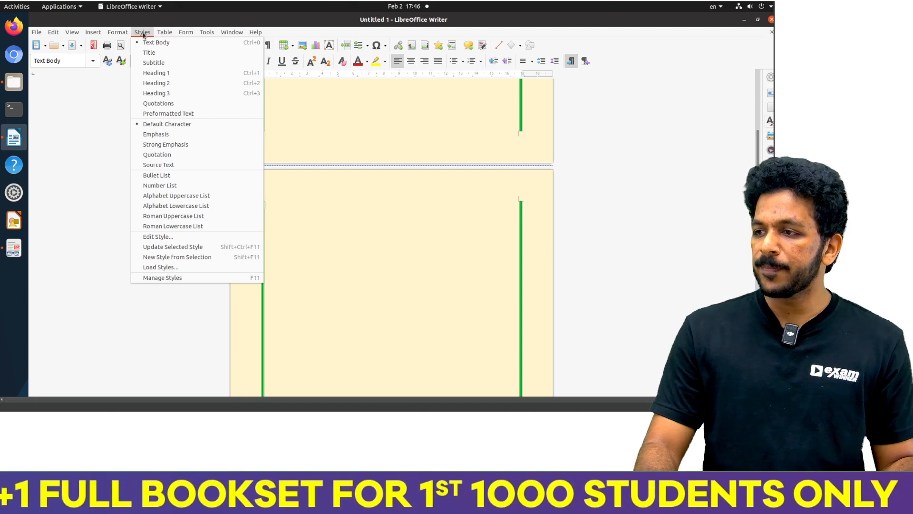
left_click(173, 277)
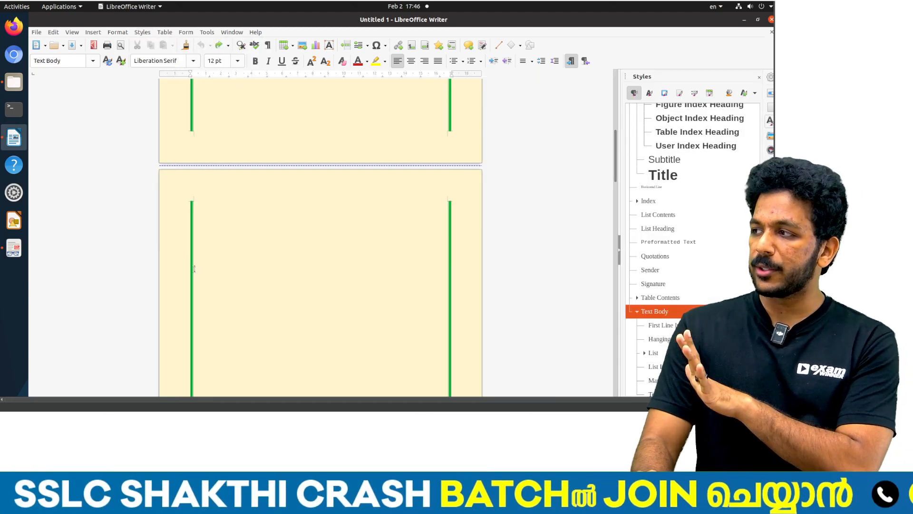
scroll(224, 223, "down", 3)
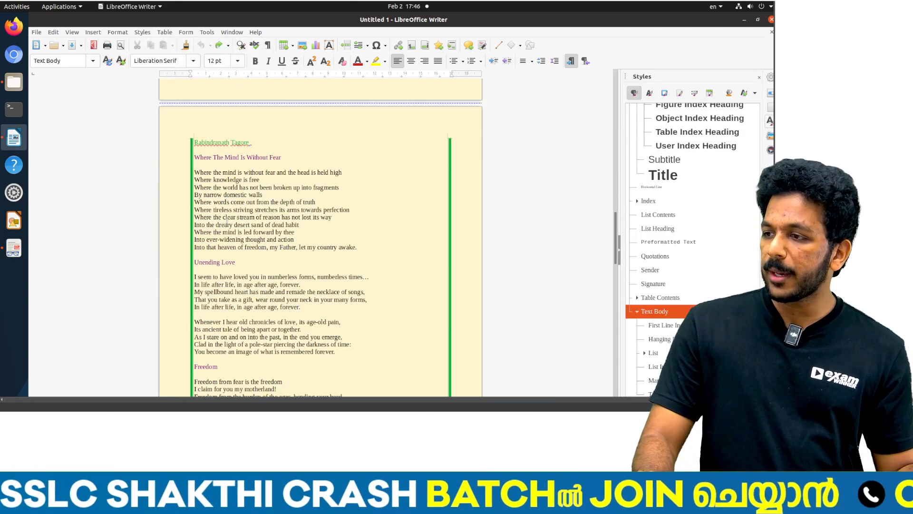
scroll(224, 223, "down", 3)
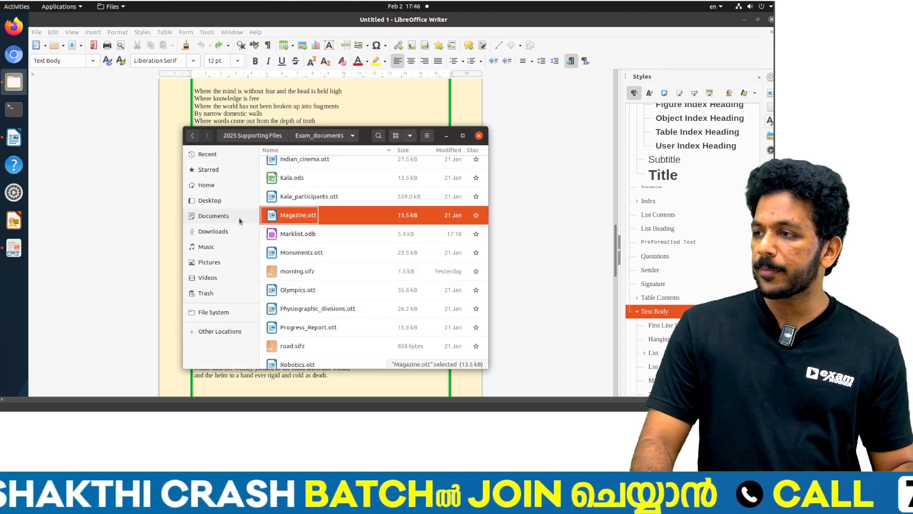
key("alt+Tab")
key("alt+Tab")
key("alt+Tab")
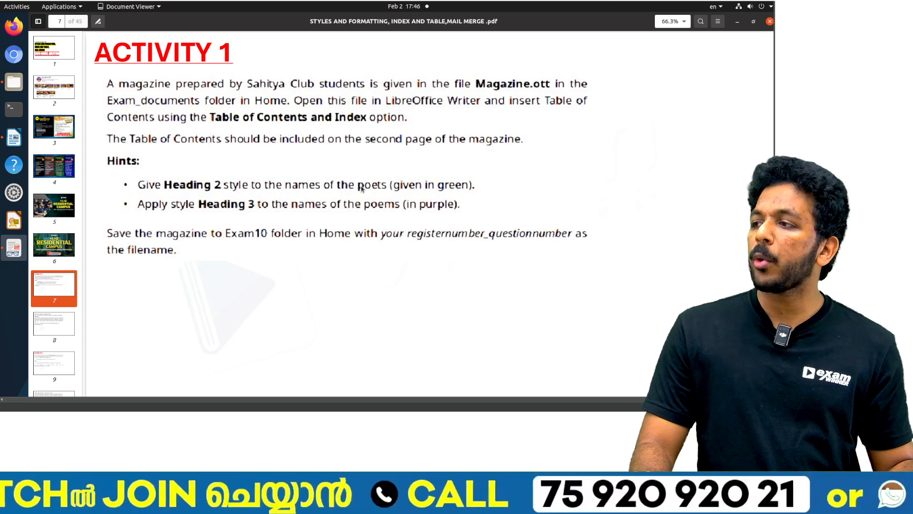
key("alt+Tab")
Step: Apply the Heading 2 style to the green poet name Rabindranath Tagore above the first poem
scroll(253, 161, "up", 3)
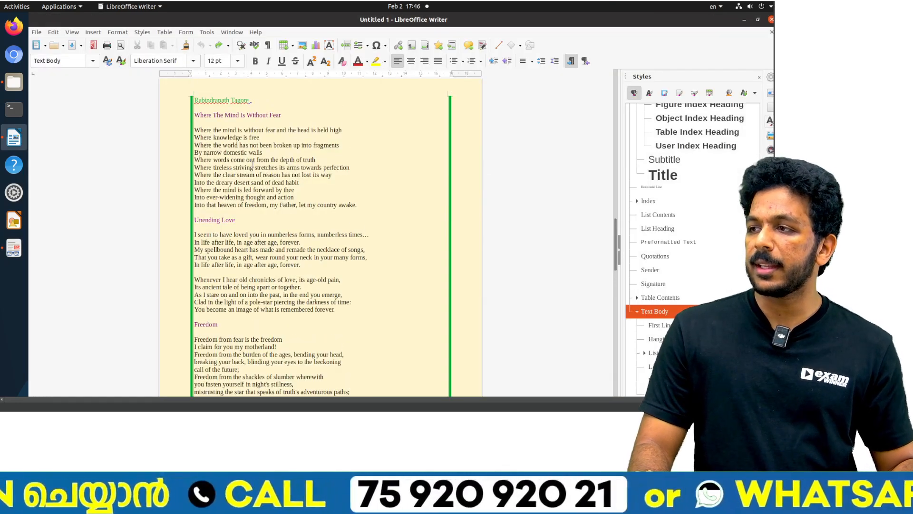
triple_click(210, 100)
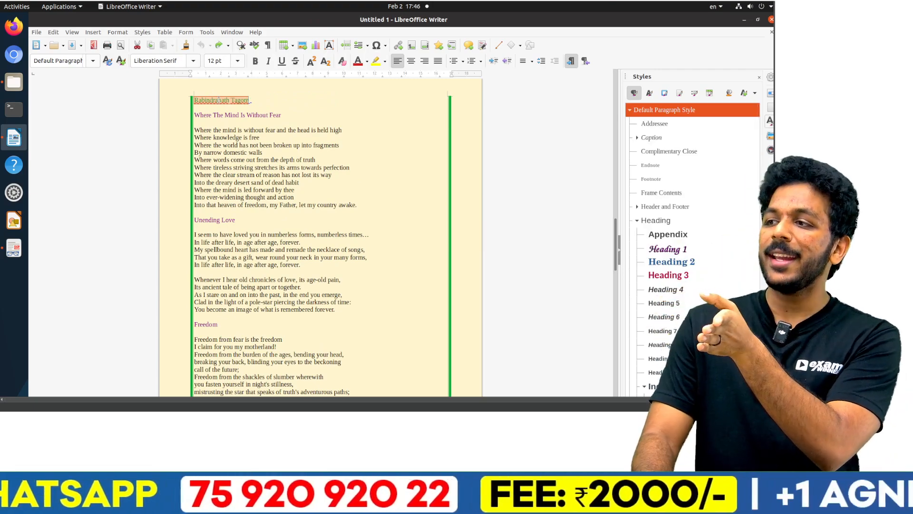
left_click(218, 100)
double_click(218, 100)
left_click(218, 100)
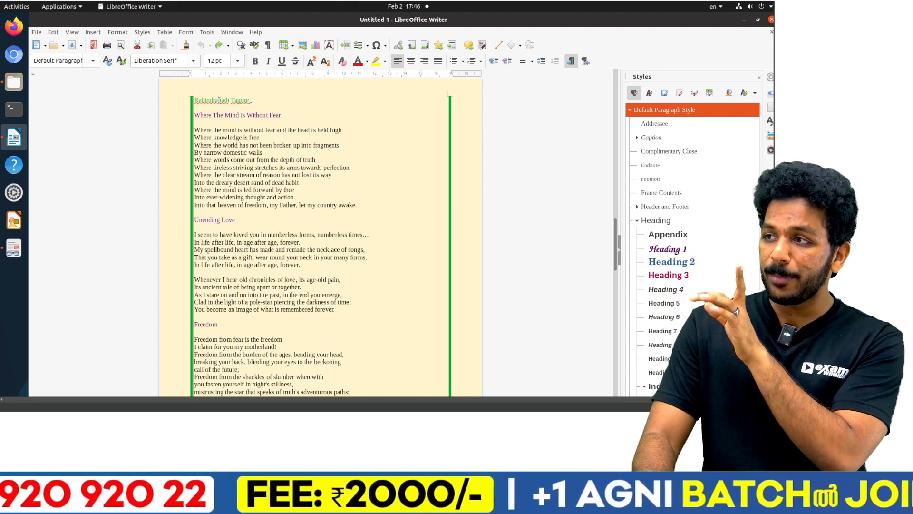
double_click(219, 100)
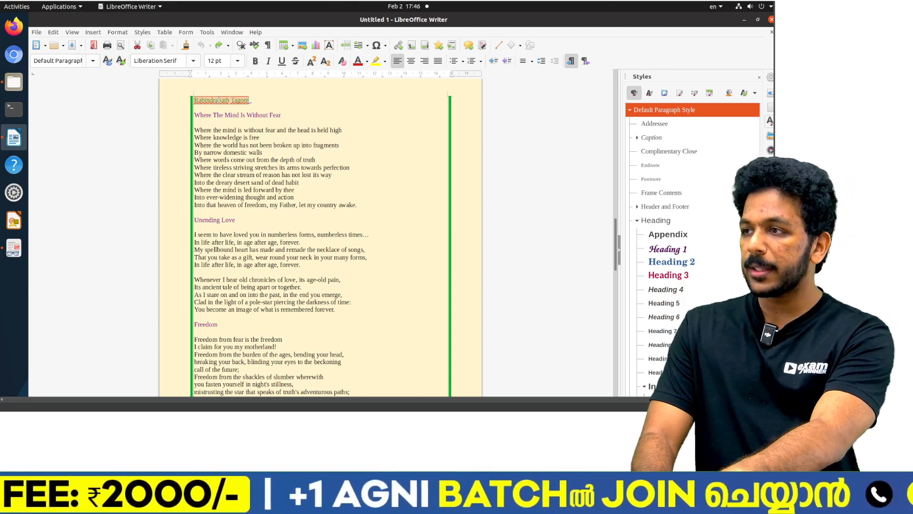
double_click(696, 262)
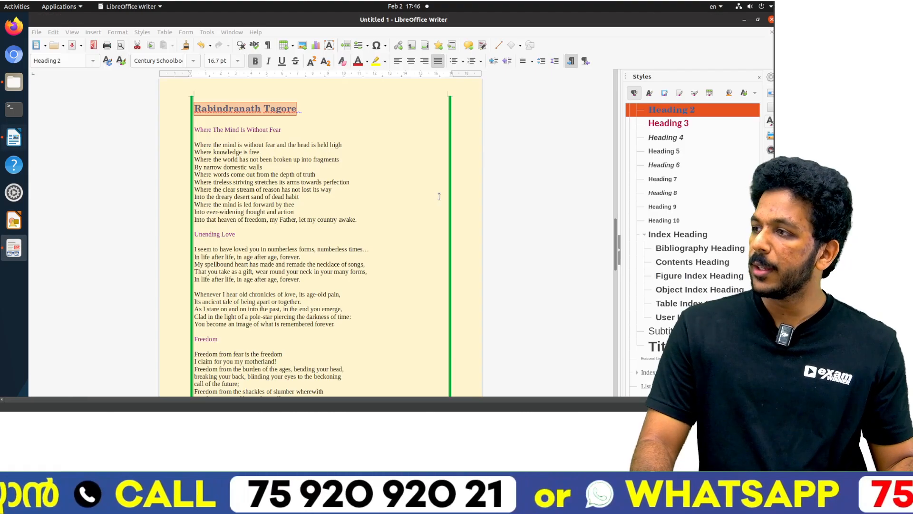
key("alt+Tab")
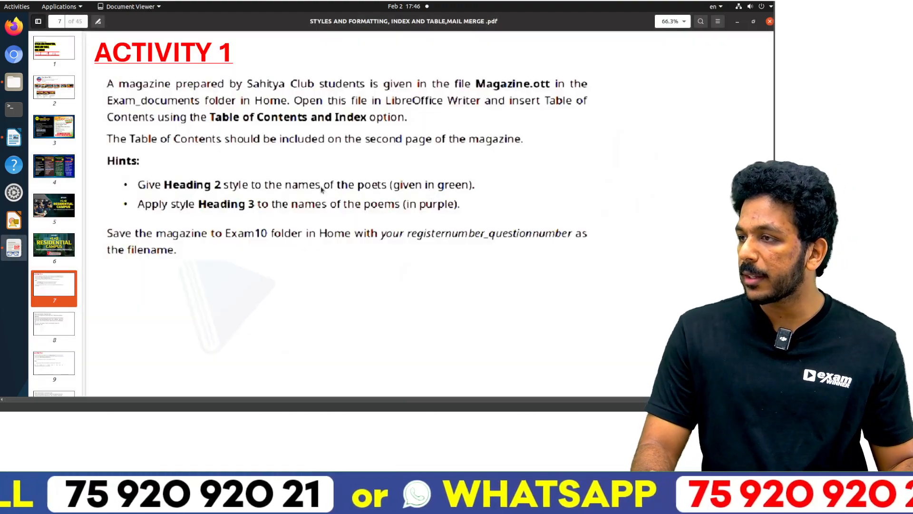
Step: Apply the Heading 2 style to the green poet names William Shakespeare and Pablo Neruda
key("alt+Tab")
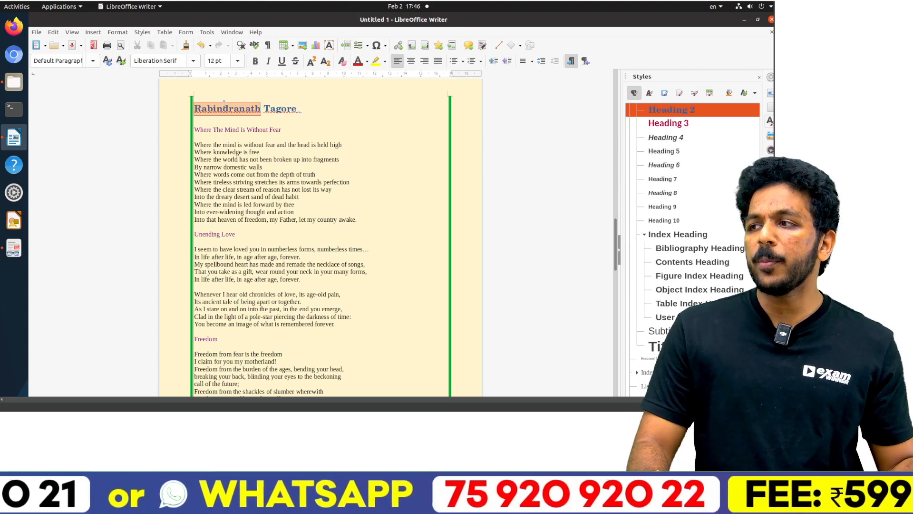
scroll(236, 122, "down", 15)
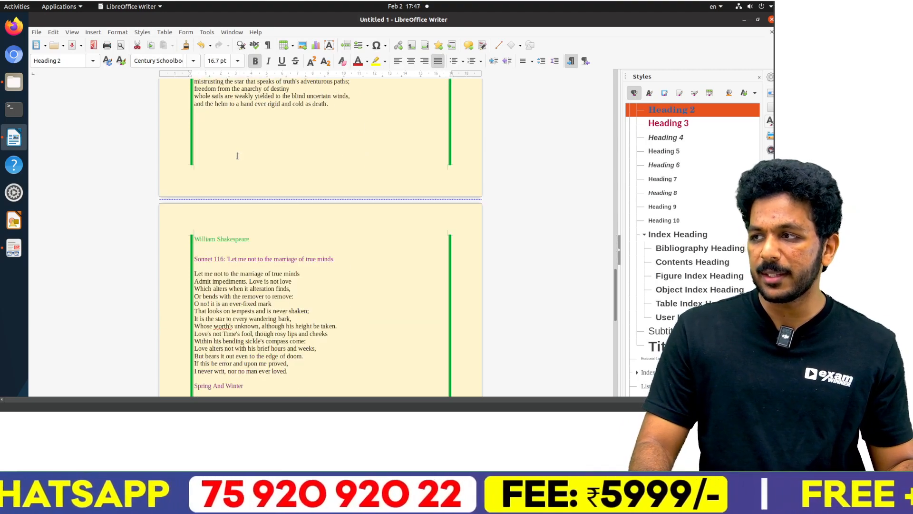
triple_click(213, 242)
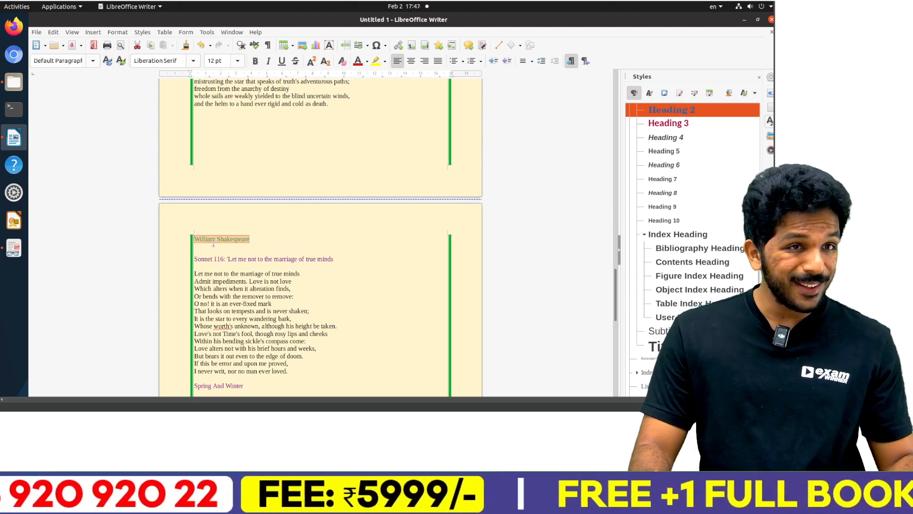
scroll(215, 242, "down", 3)
scroll(217, 241, "down", 15)
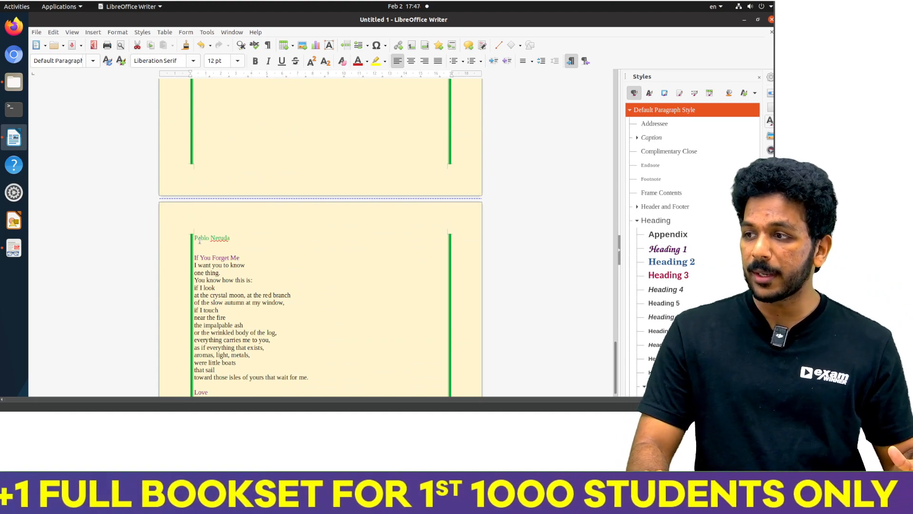
triple_click(199, 240)
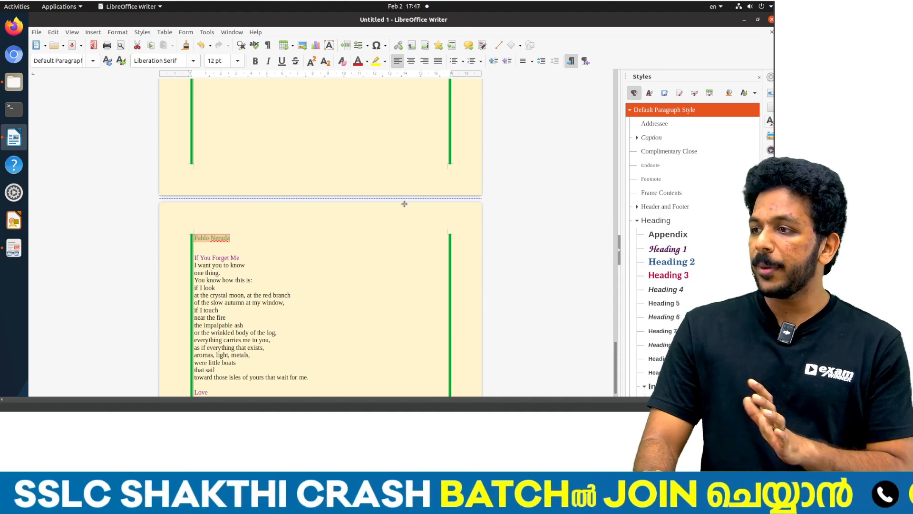
scroll(404, 204, "up", 15)
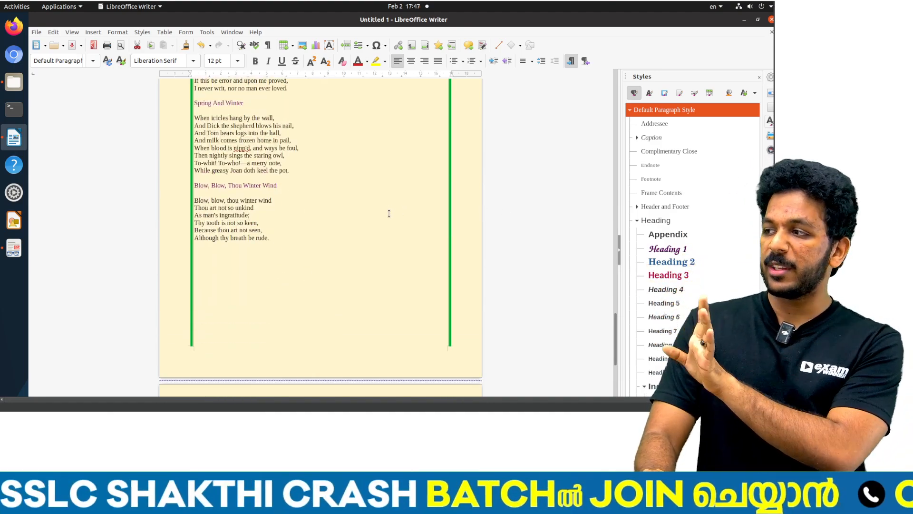
scroll(389, 213, "down", 5)
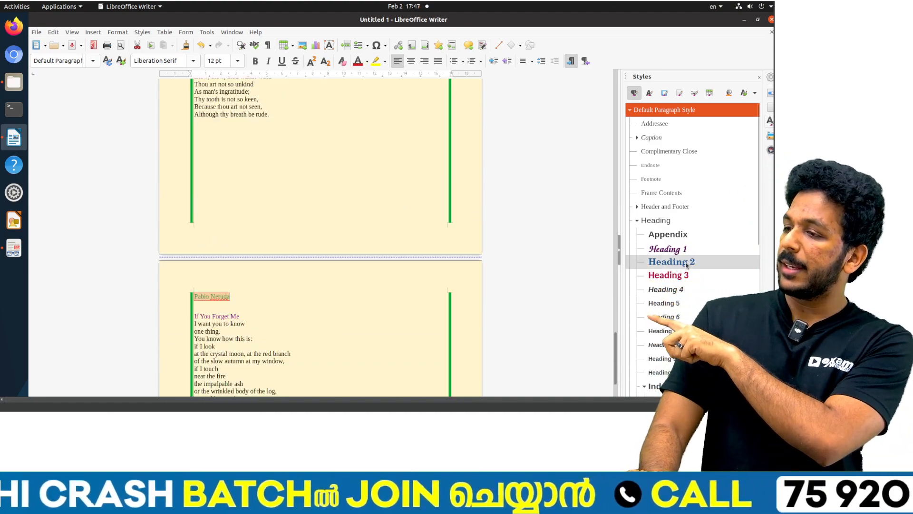
double_click(686, 261)
scroll(321, 270, "up", 10)
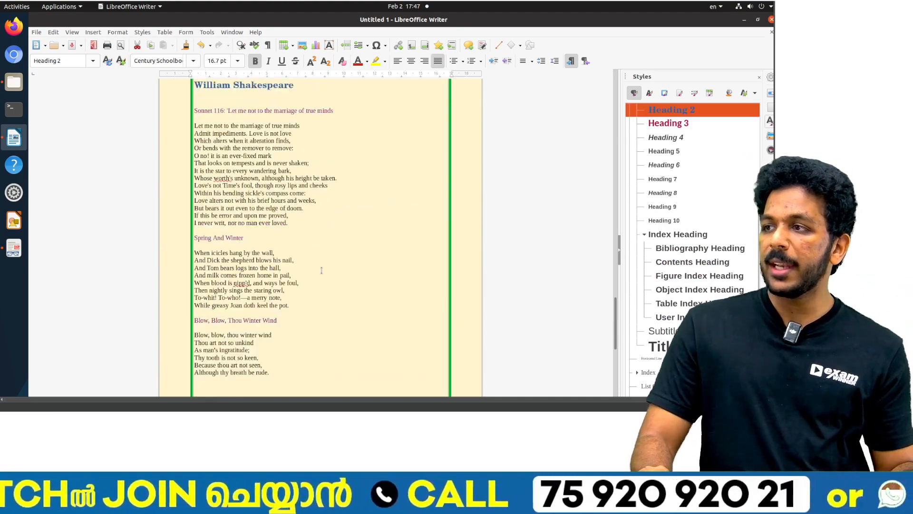
scroll(322, 270, "up", 7)
Step: Recheck the Activity 1 hints and apply the Heading 3 style to all nine purple poem titles by Tagore, Shakespeare and Neruda
key("alt+Tab")
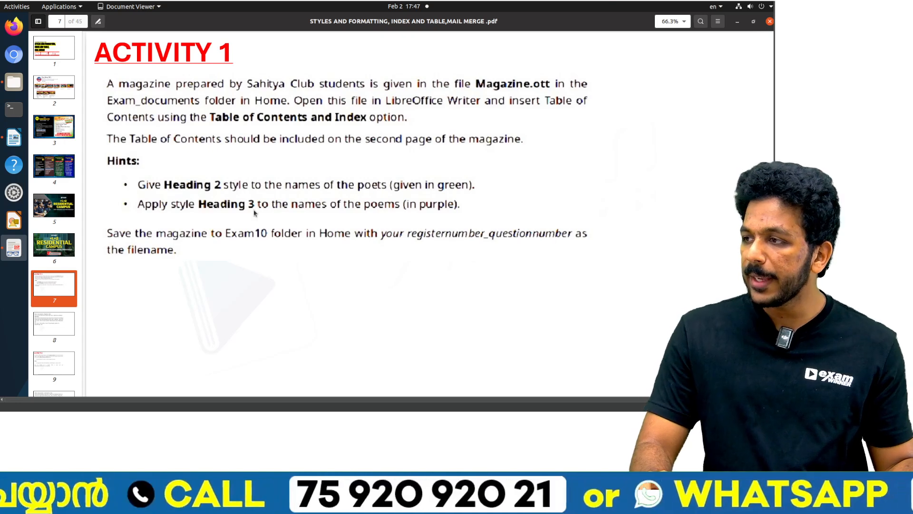
key("alt+Tab")
scroll(234, 165, "up", 5)
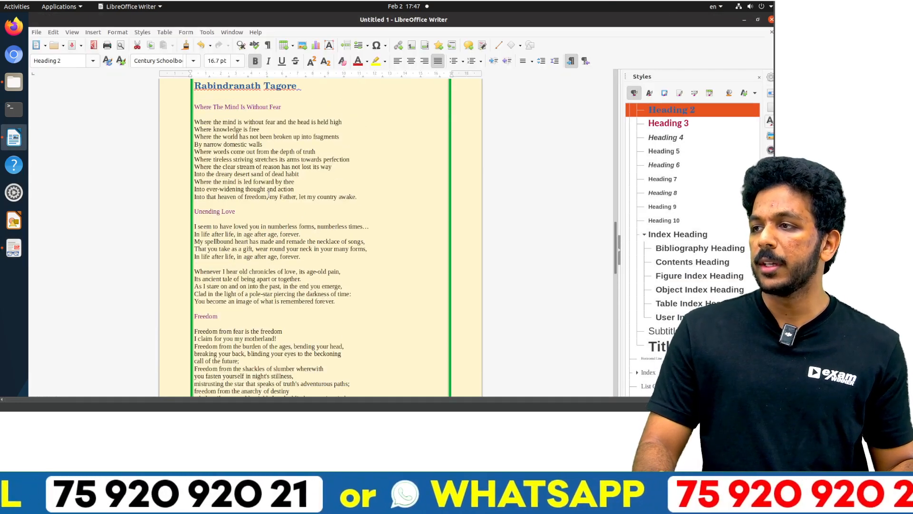
triple_click(234, 169)
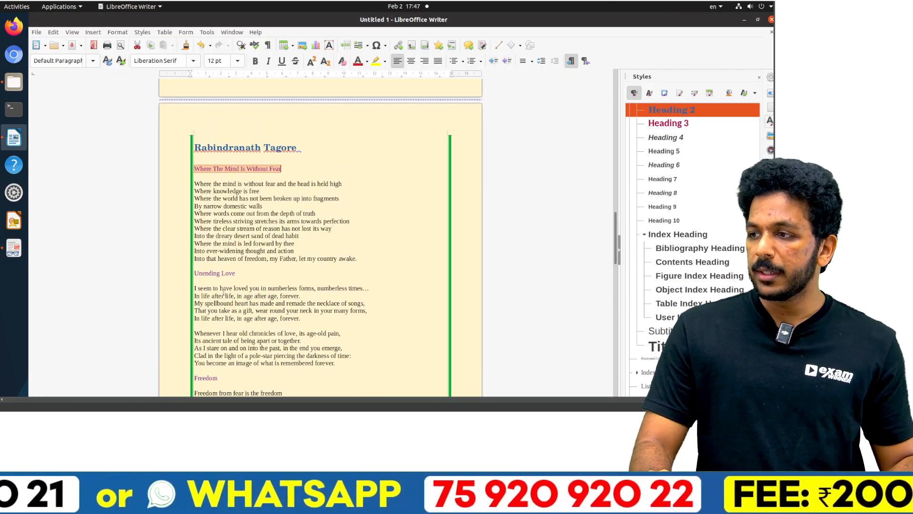
triple_click(222, 274, "ctrl")
scroll(222, 275, "down", 4)
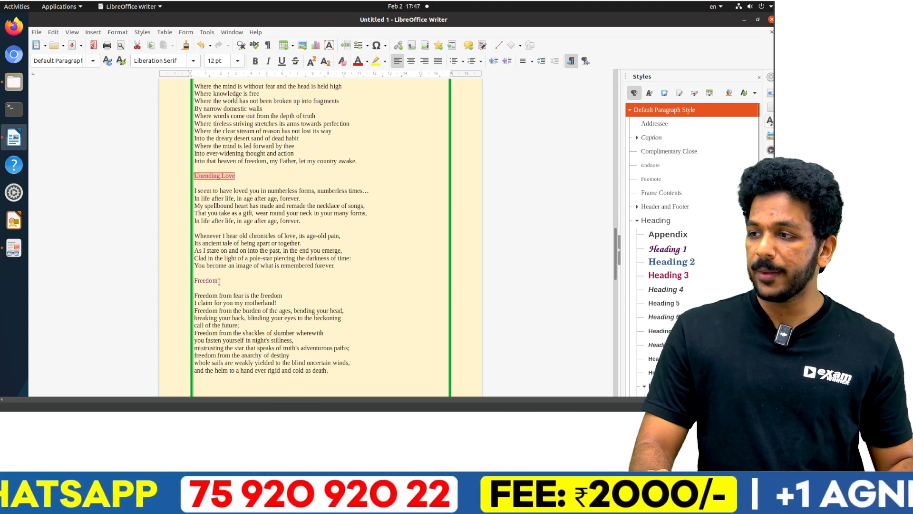
triple_click(208, 280, "ctrl")
scroll(209, 280, "down", 15)
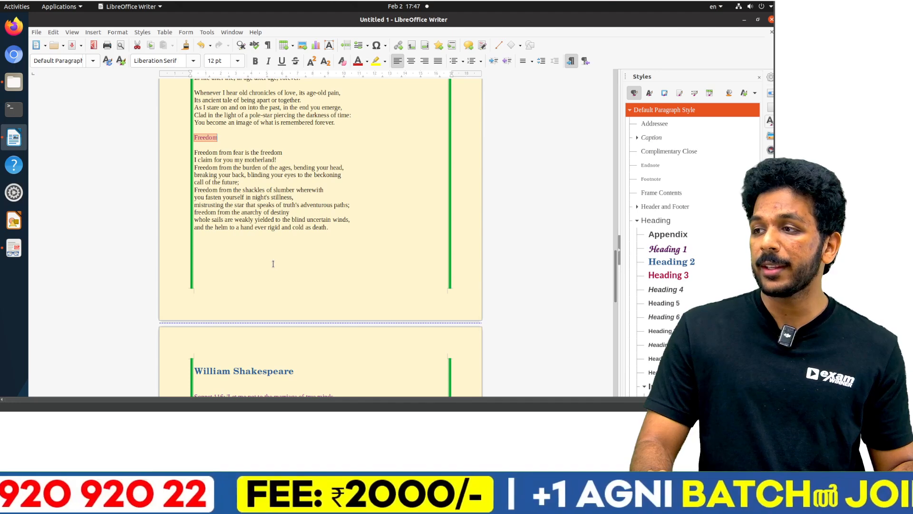
triple_click(245, 216, "ctrl")
scroll(224, 247, "down", 3)
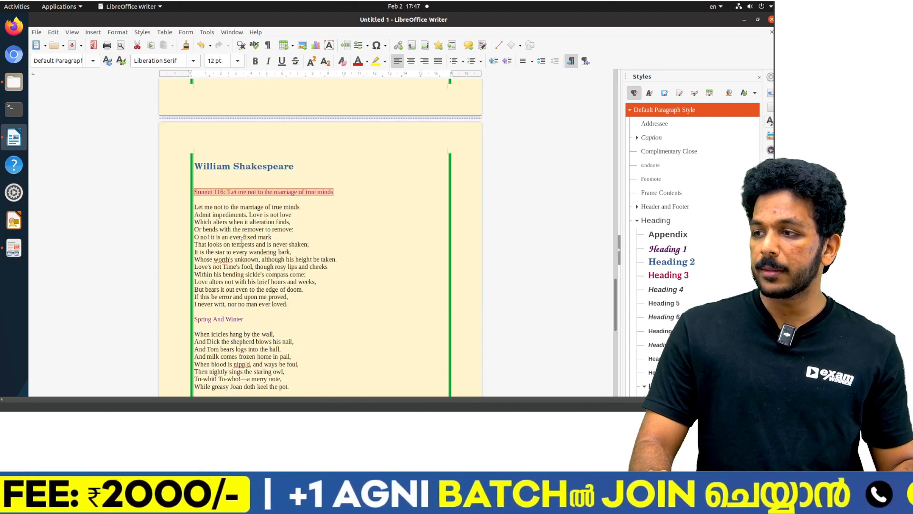
triple_click(220, 261, "ctrl")
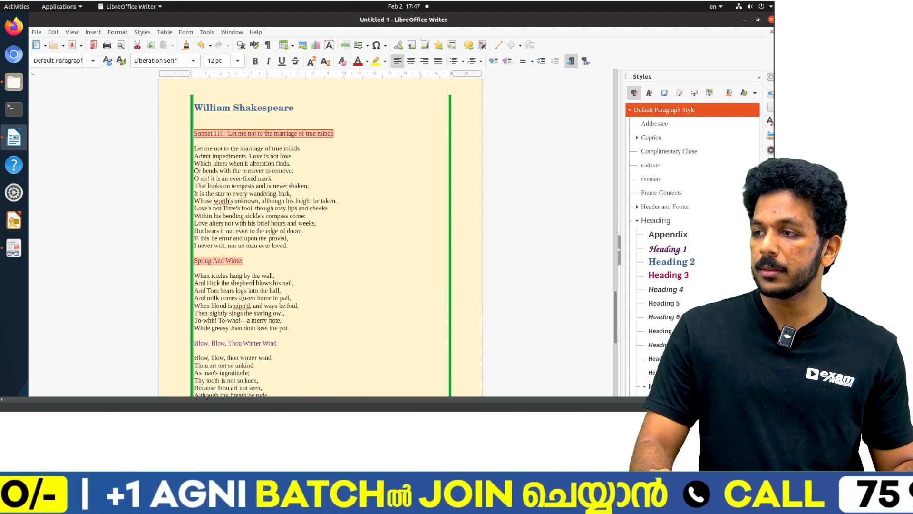
triple_click(252, 342, "ctrl")
scroll(264, 284, "down", 15)
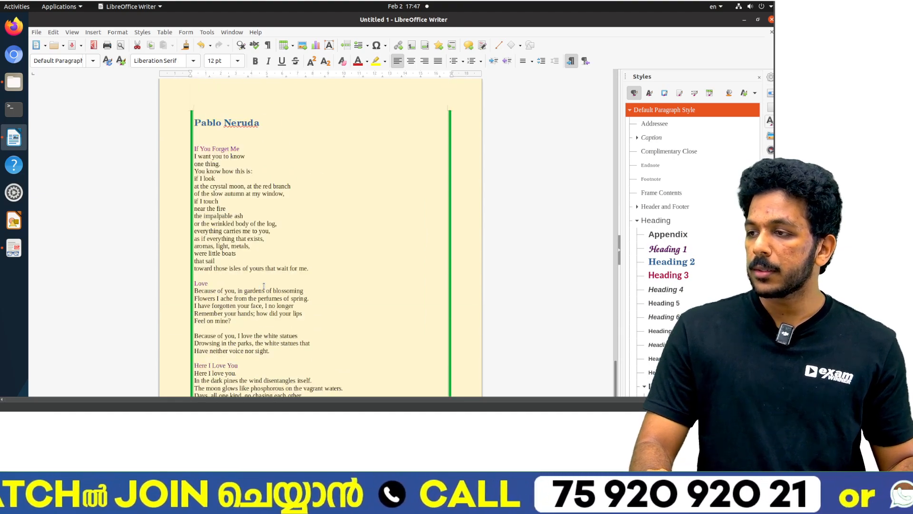
triple_click(220, 149, "ctrl")
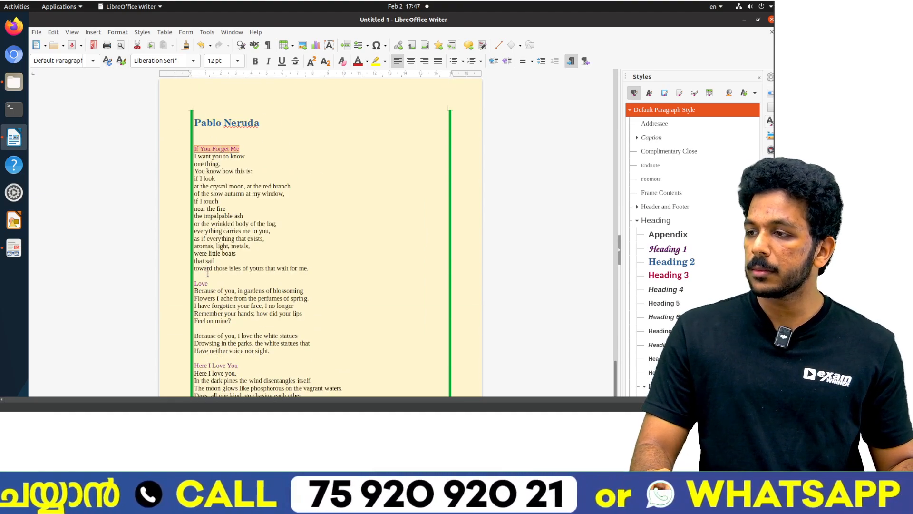
triple_click(203, 283, "ctrl")
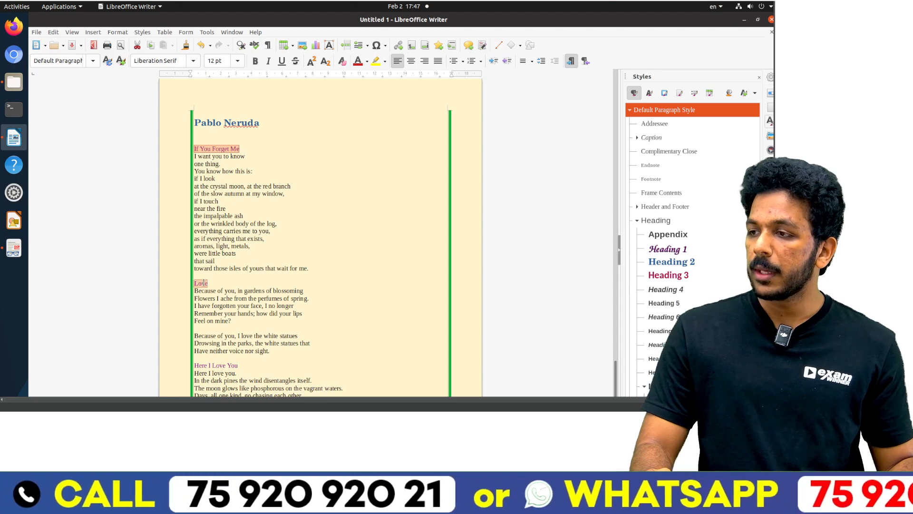
double_click(219, 365, "ctrl")
left_click(219, 365, "ctrl")
scroll(269, 262, "down", 5)
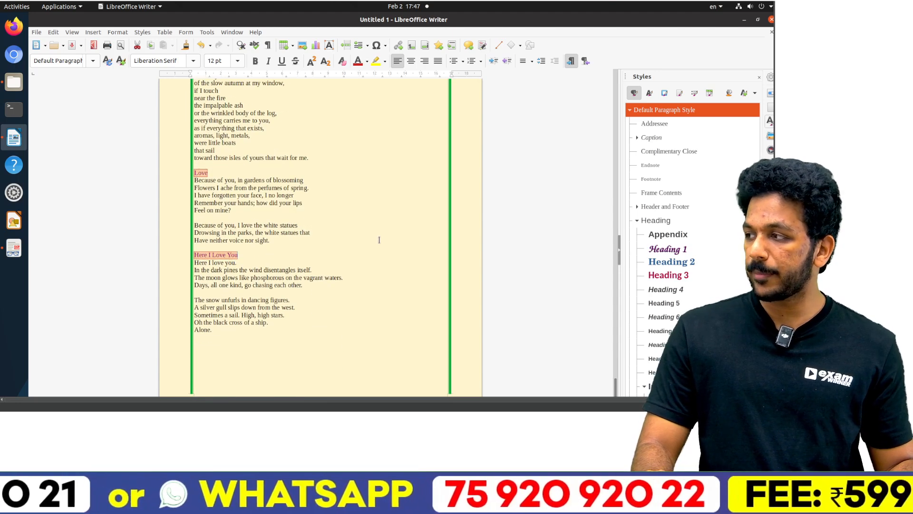
double_click(684, 276)
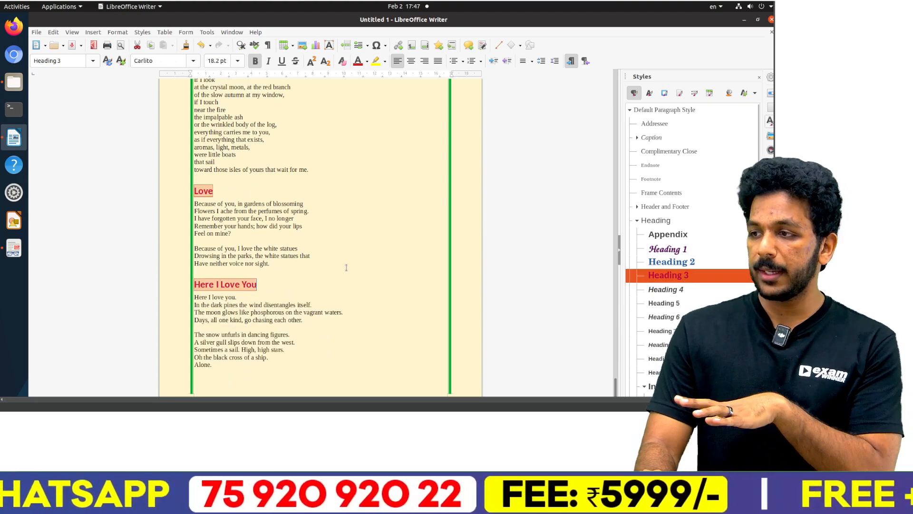
scroll(245, 263, "up", 4)
scroll(245, 263, "up", 10)
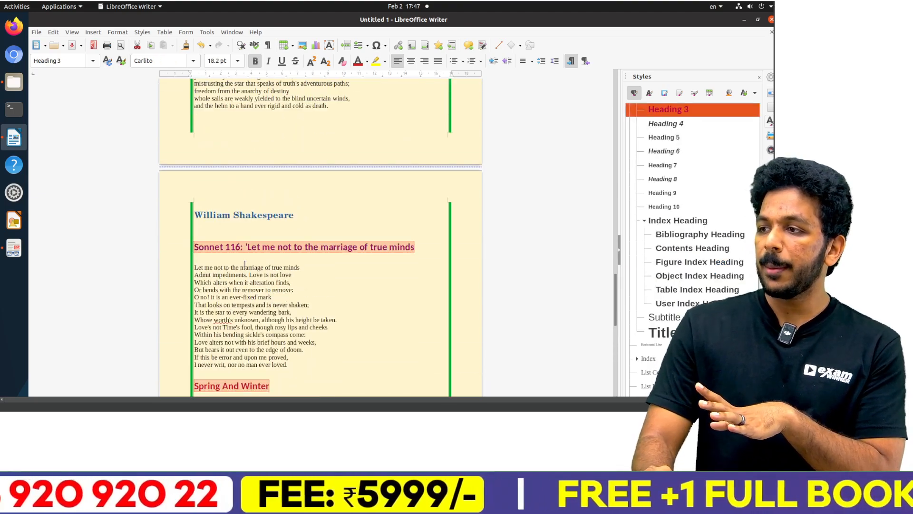
Step: Reapply the Heading 3 style to the poem title Sonnet 116: 'Let me not to the marriage of true minds
left_click(245, 266)
scroll(245, 264, "up", 3)
scroll(244, 264, "down", 4)
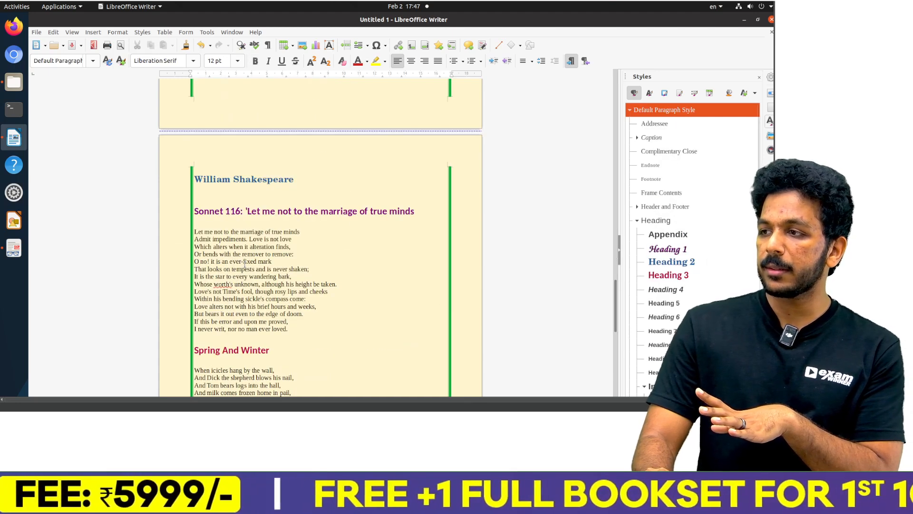
triple_click(273, 210)
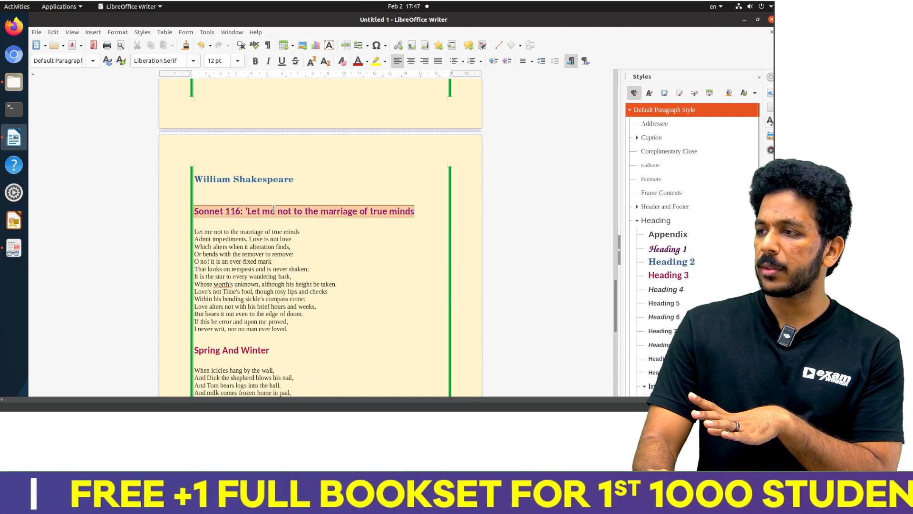
double_click(668, 275)
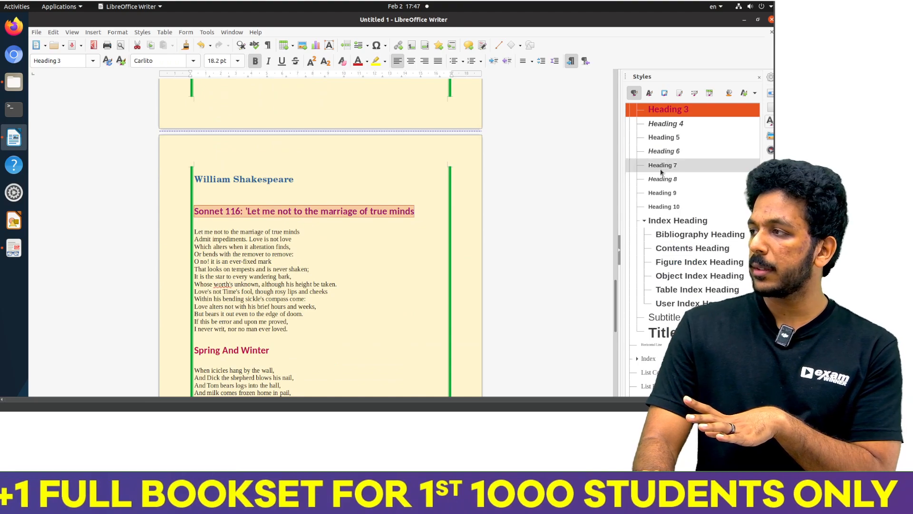
Step: Compare the paragraph styles and colours of the Spring And Winter and Sonnet 116 poem titles
scroll(672, 164, "up", 1)
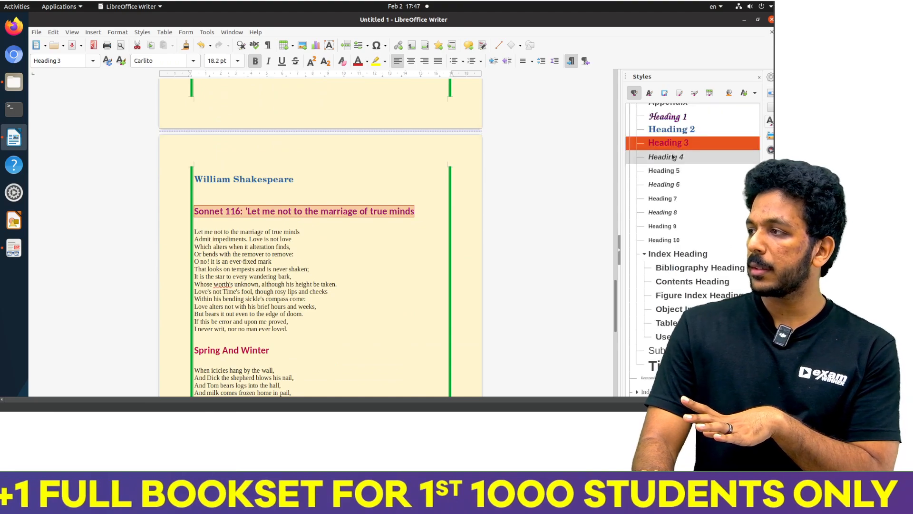
triple_click(218, 349)
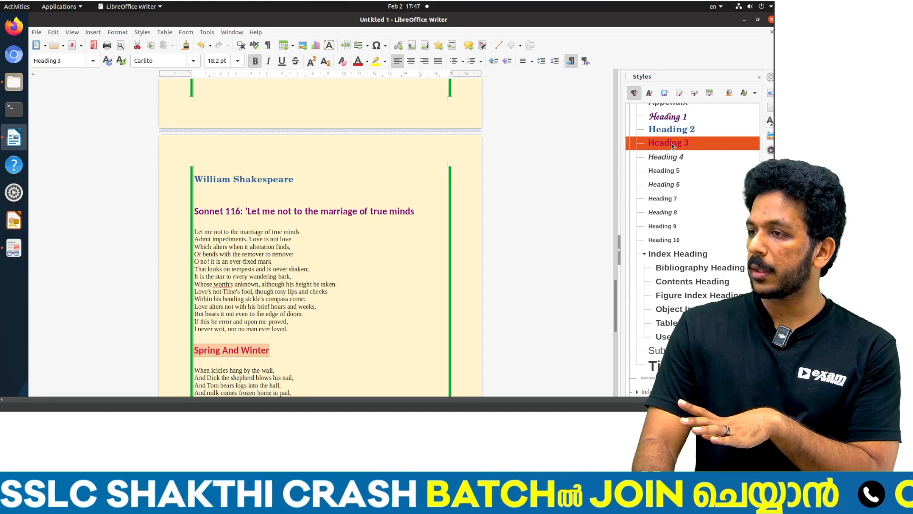
left_click(271, 261)
scroll(272, 261, "down", 5)
scroll(272, 261, "up", 5)
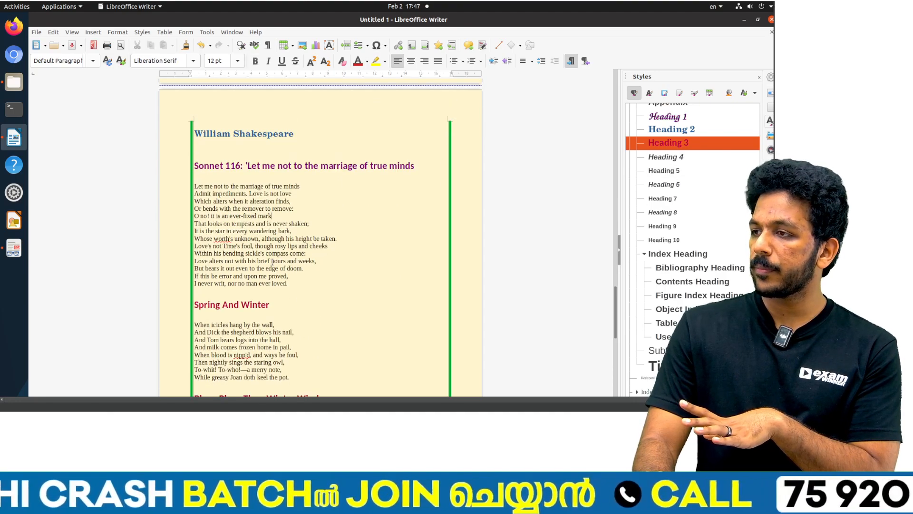
triple_click(258, 167)
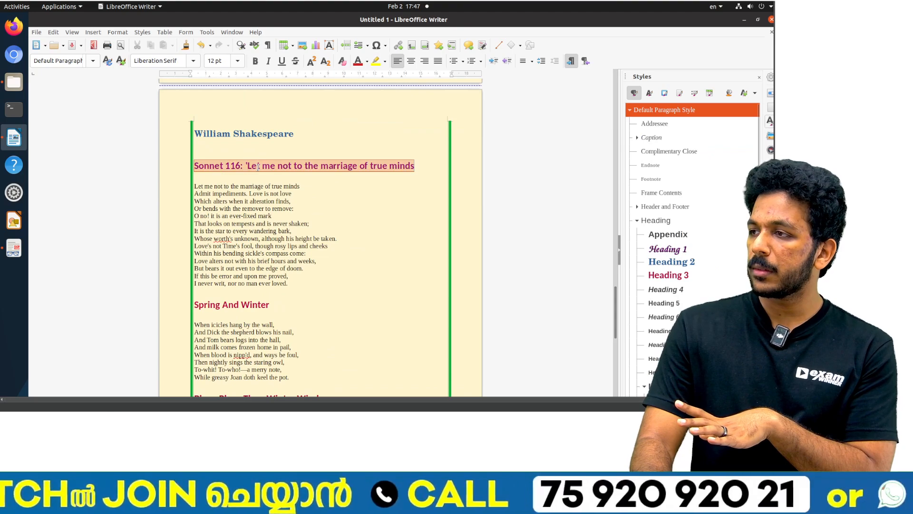
scroll(669, 212, "down", 5)
scroll(669, 212, "up", 3)
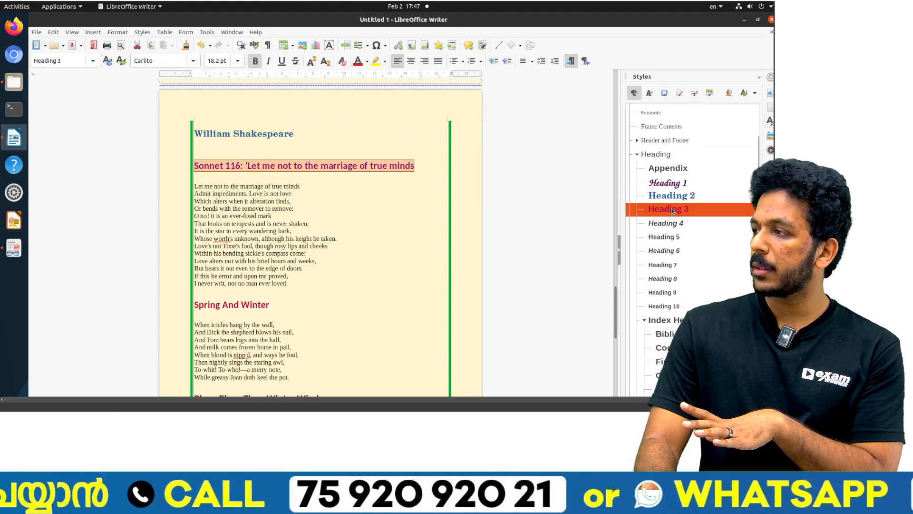
left_click(289, 183)
Step: Check the paragraph style assigned to the William Shakespeare heading and to the Sonnet 116 title beneath it
scroll(289, 183, "up", 15)
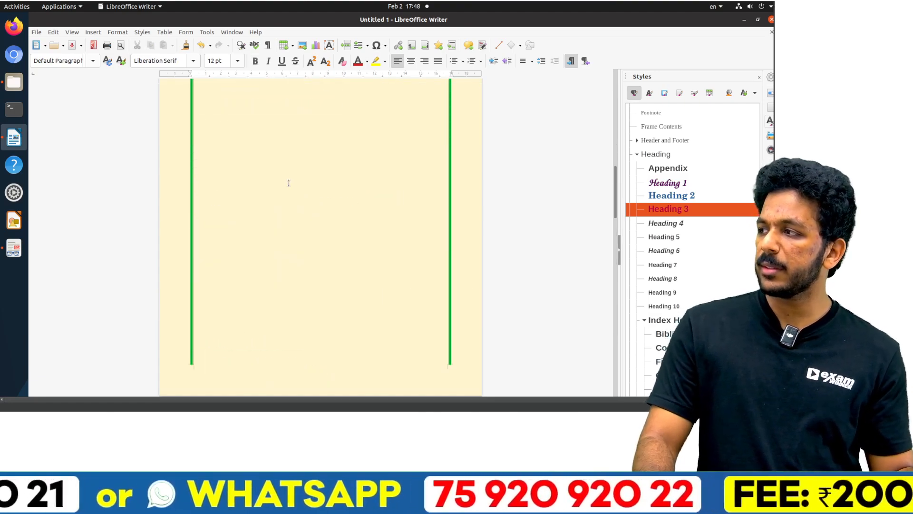
scroll(289, 183, "down", 15)
scroll(288, 182, "down", 5)
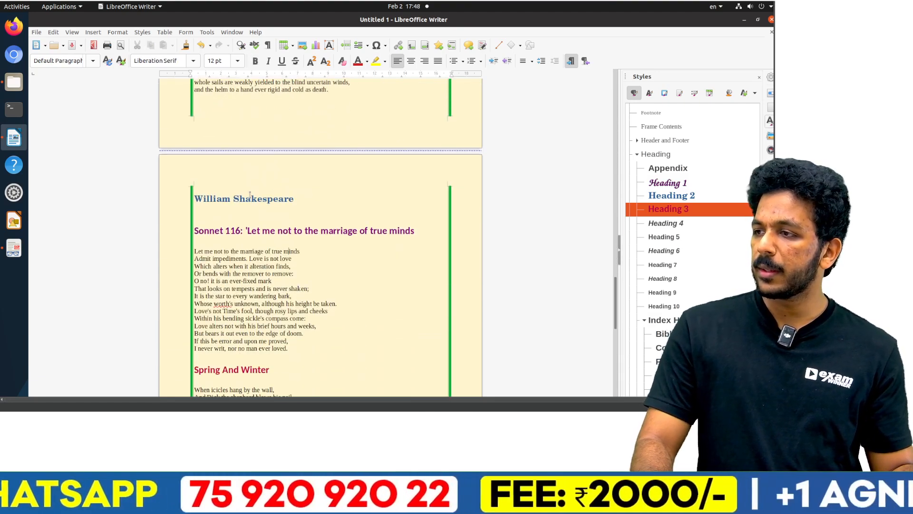
double_click(249, 196)
triple_click(249, 196)
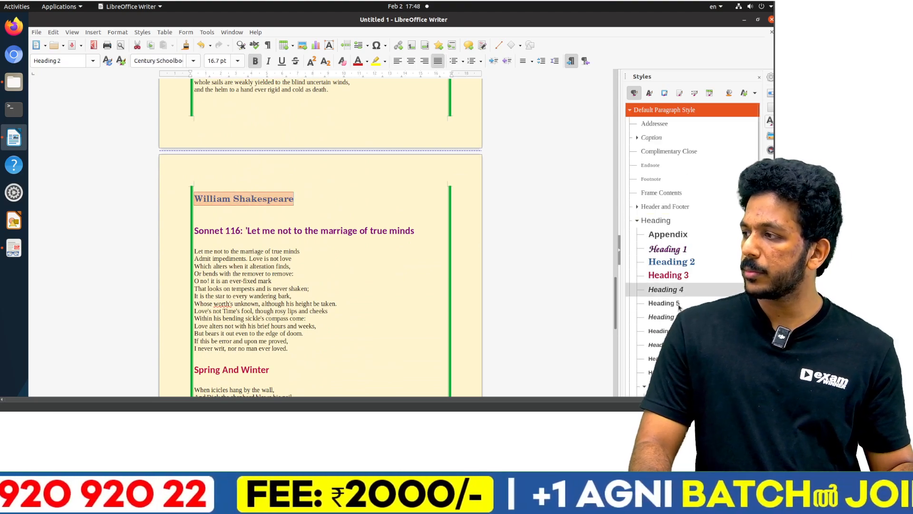
scroll(666, 238, "down", 4)
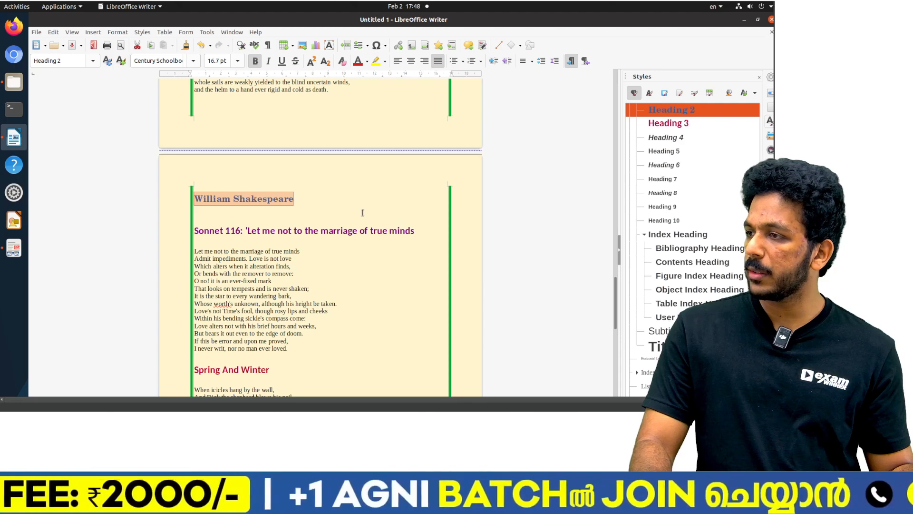
double_click(337, 232)
triple_click(337, 232)
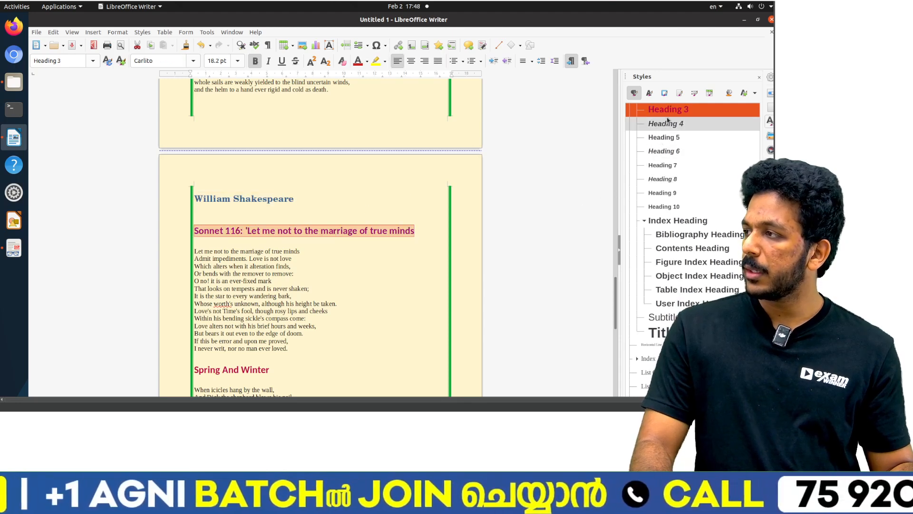
scroll(671, 166, "up", 3)
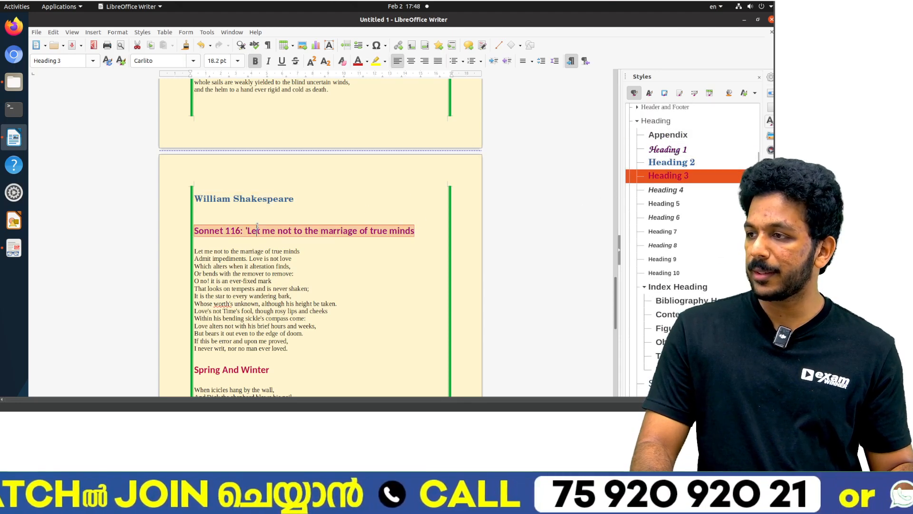
Step: Insert a Table of Contents for the entire document at the start of the blank second page, keeping the default settings
left_click(245, 267)
scroll(245, 267, "down", 10)
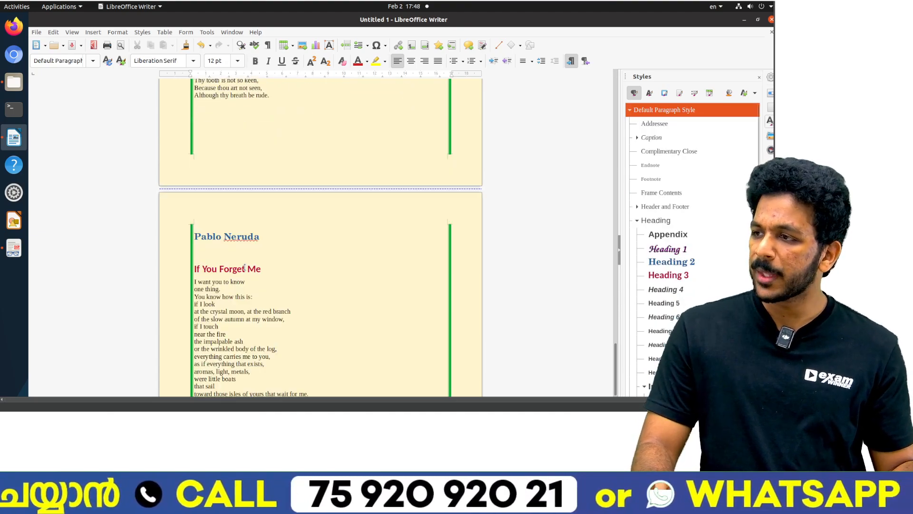
scroll(245, 267, "down", 6)
scroll(246, 269, "up", 15)
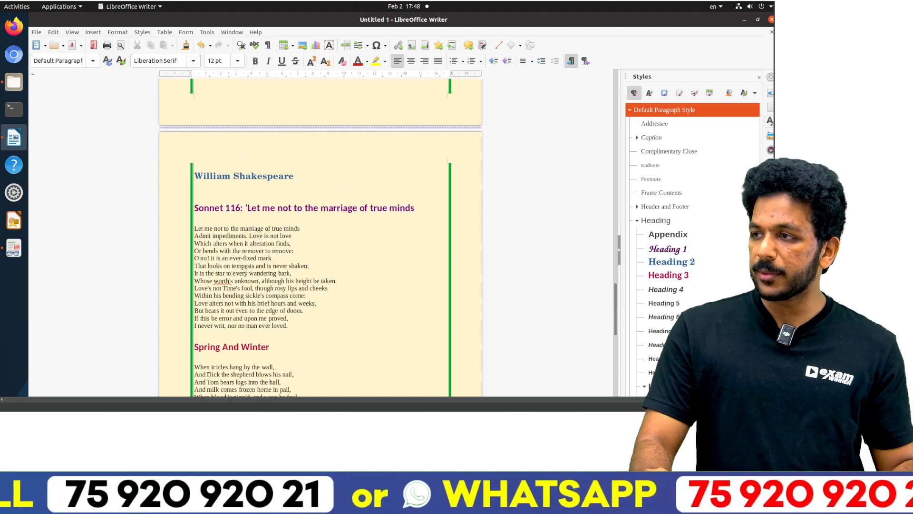
scroll(246, 270, "down", 10)
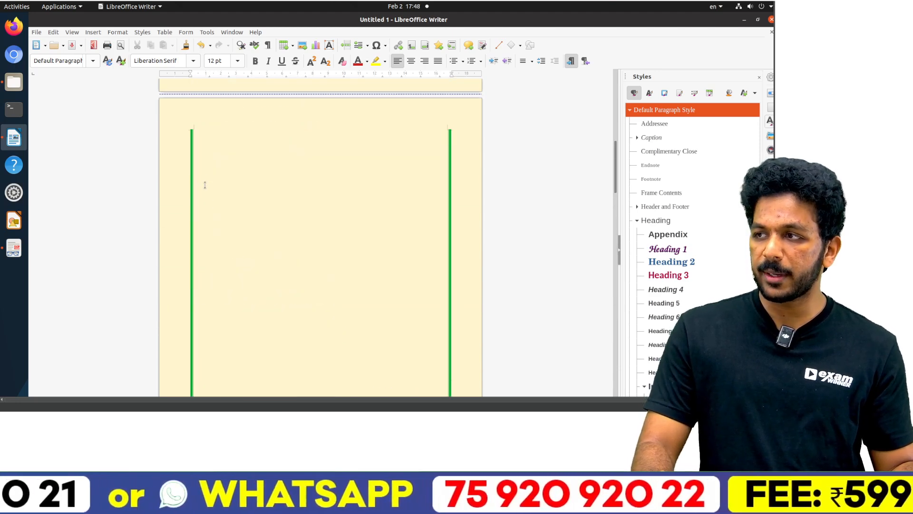
left_click(202, 135)
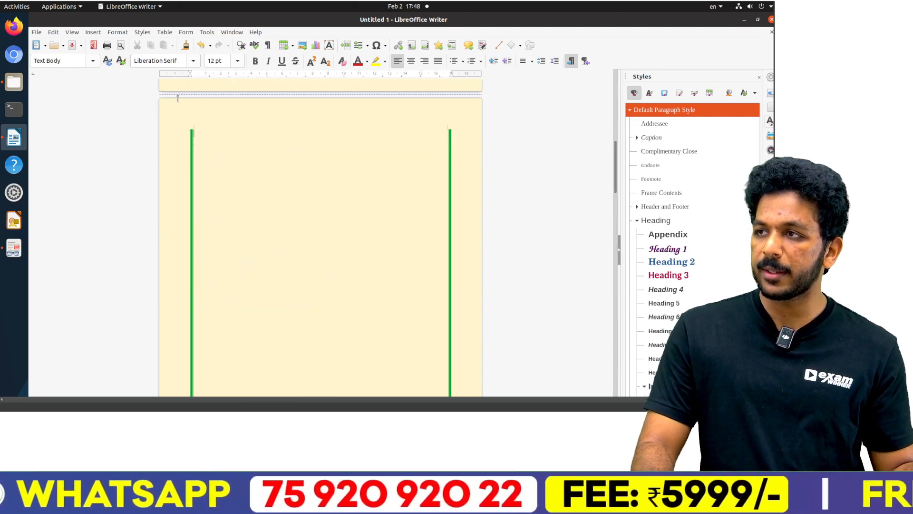
left_click(93, 32)
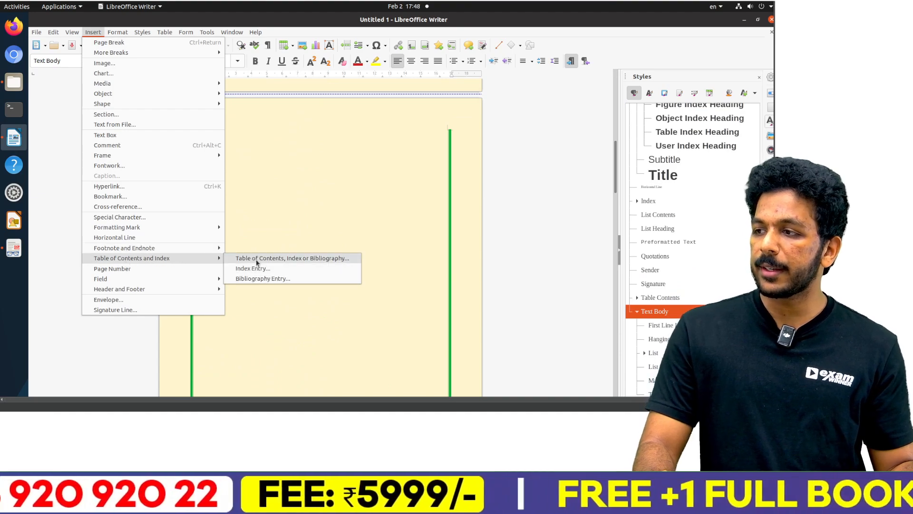
left_click(256, 259)
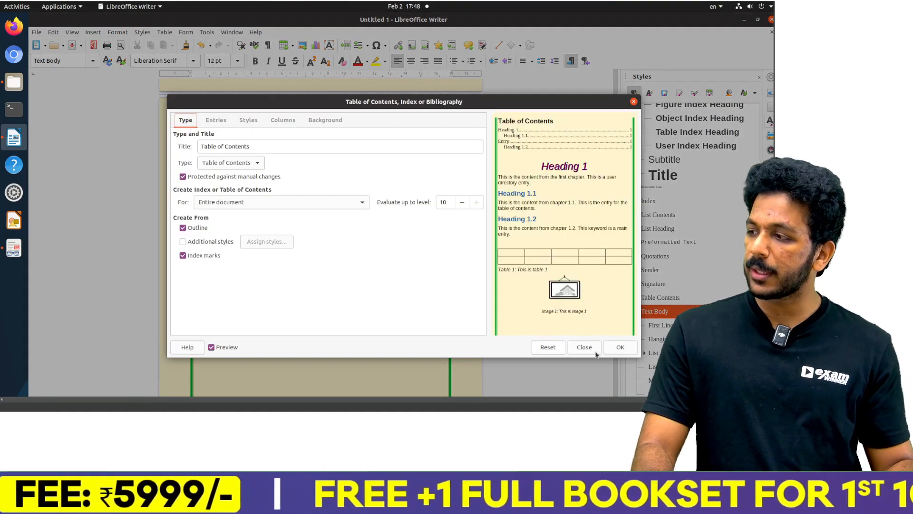
left_click(616, 347)
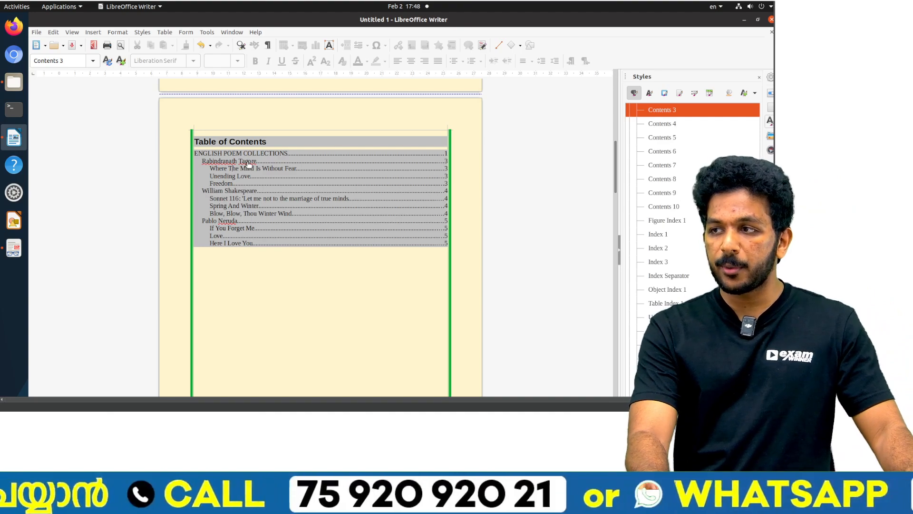
Step: Test the Table of Contents links by following the Rabindranath Tagore and Love entries to their pages
left_click(249, 164, "ctrl")
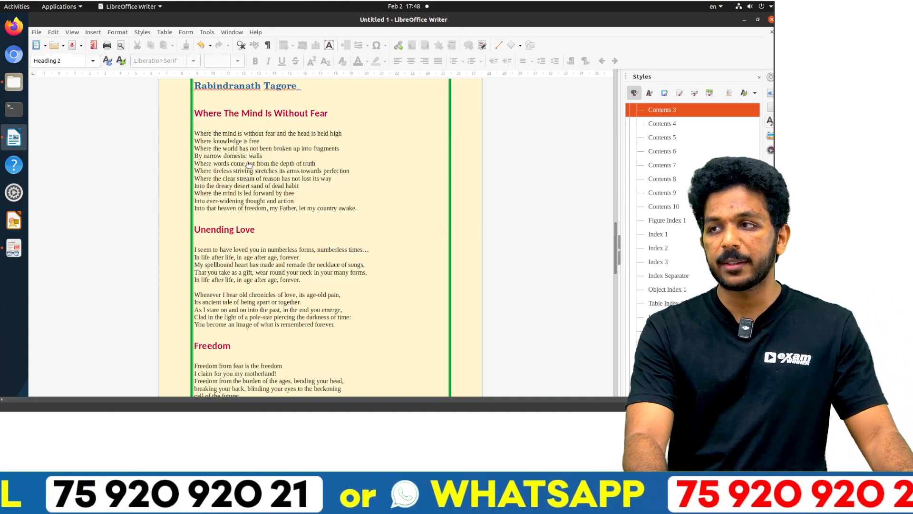
scroll(249, 163, "up", 15)
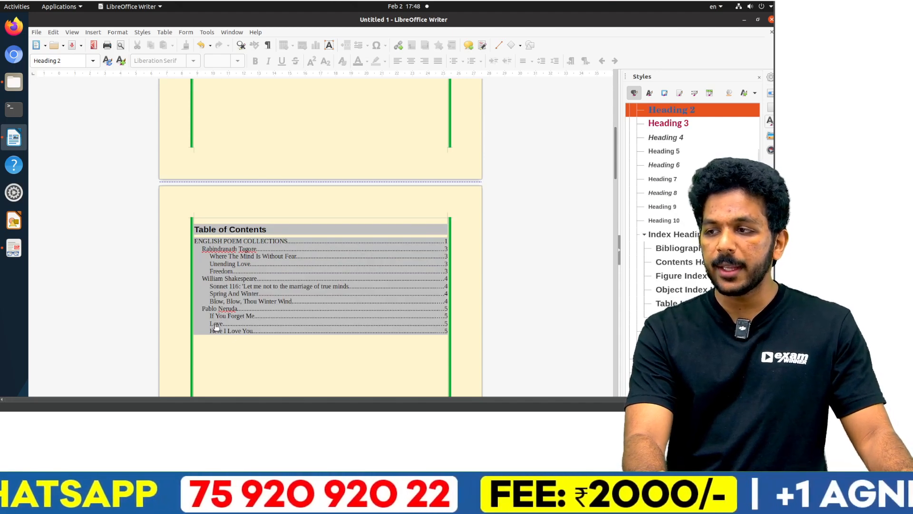
left_click(216, 324, "ctrl")
scroll(219, 306, "up", 15)
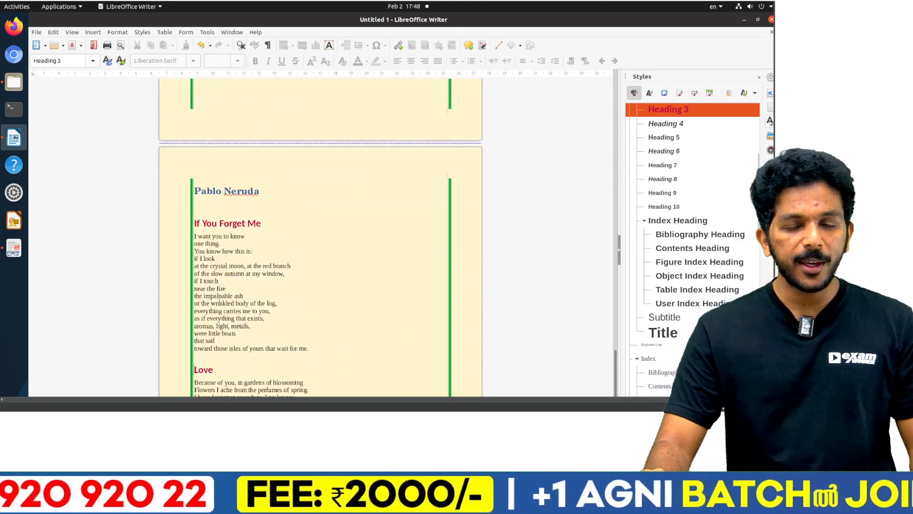
scroll(219, 299, "up", 15)
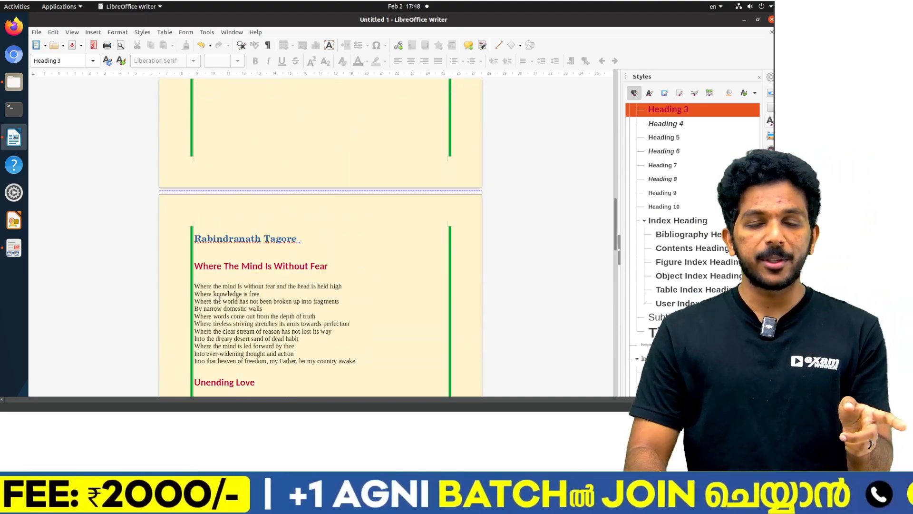
scroll(220, 299, "up", 10)
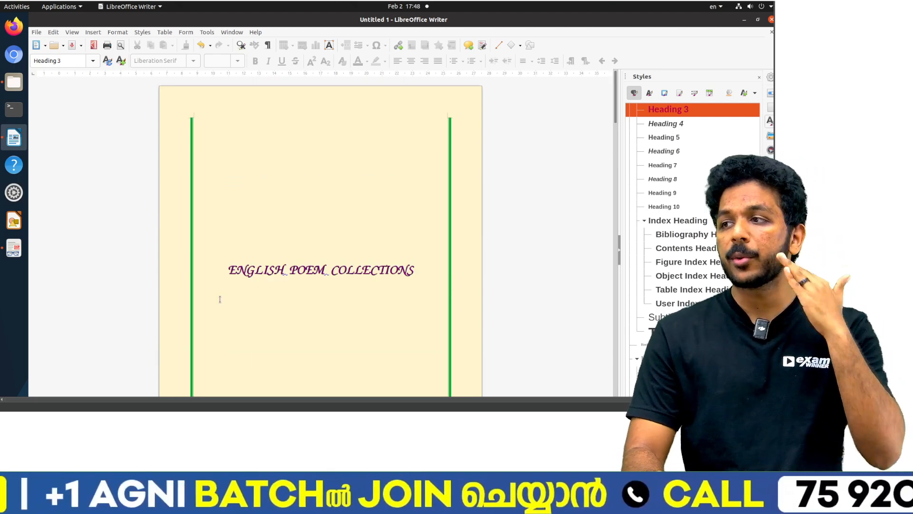
Step: Recheck the Activity 1 saving instructions and start saving the magazine in Desktop/2025 Supporting Files/Exam10
key("alt+Tab")
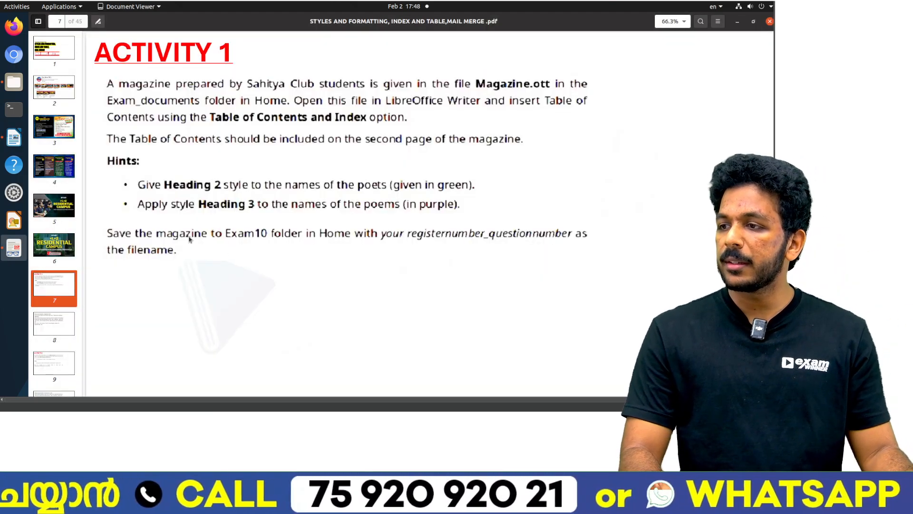
key("alt+Tab")
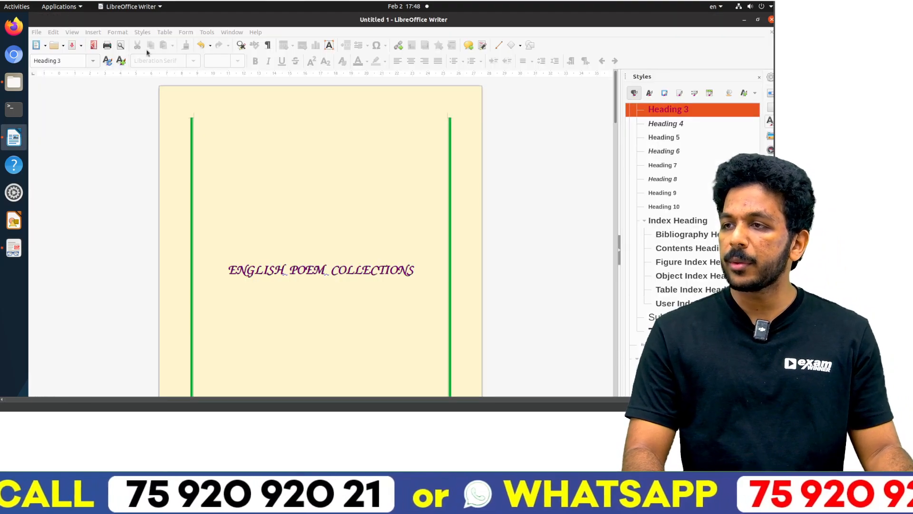
left_click(36, 32)
left_click(70, 145)
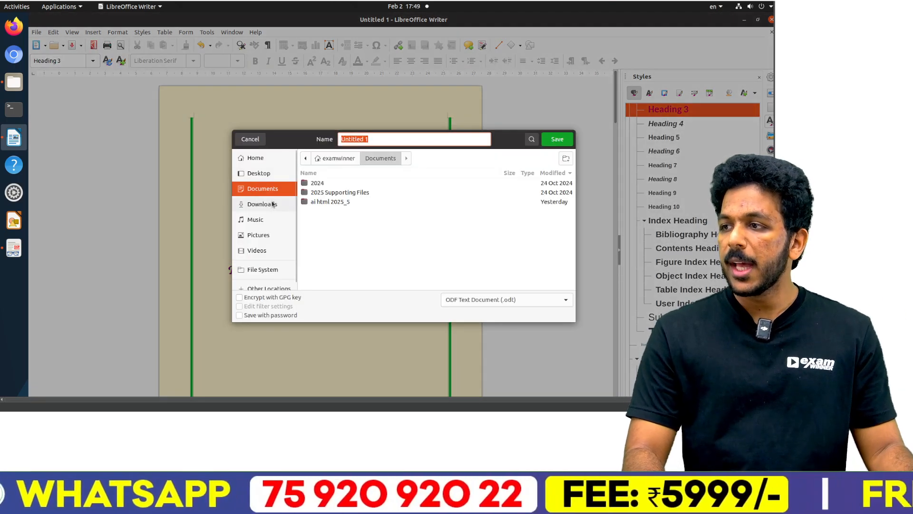
left_click(260, 173)
double_click(332, 210)
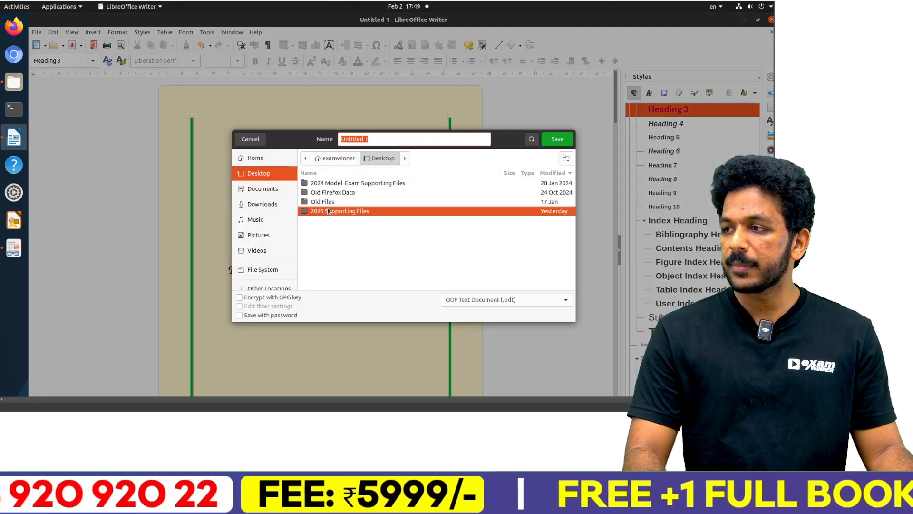
double_click(334, 194)
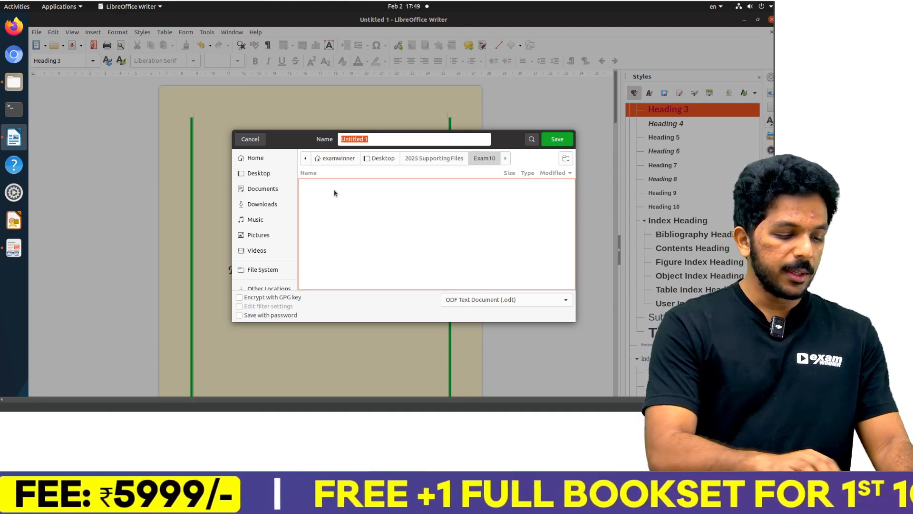
type("2025_1")
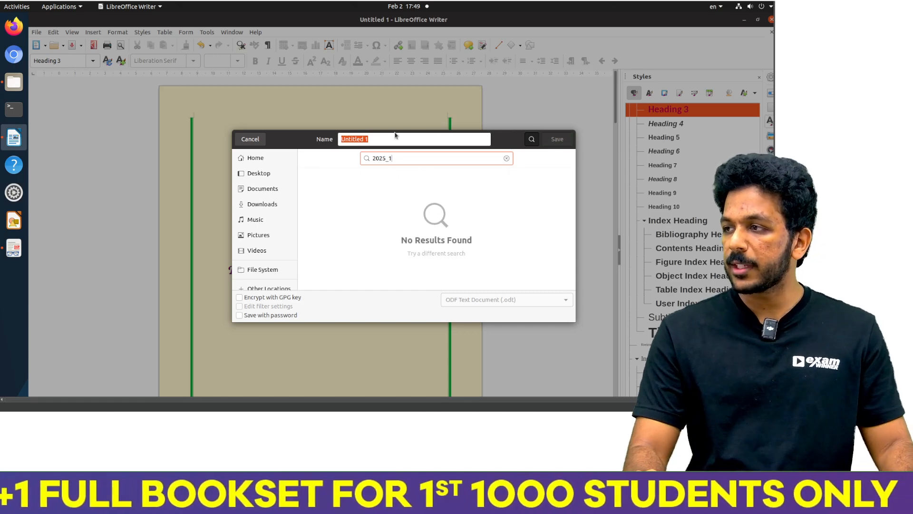
left_click(258, 173)
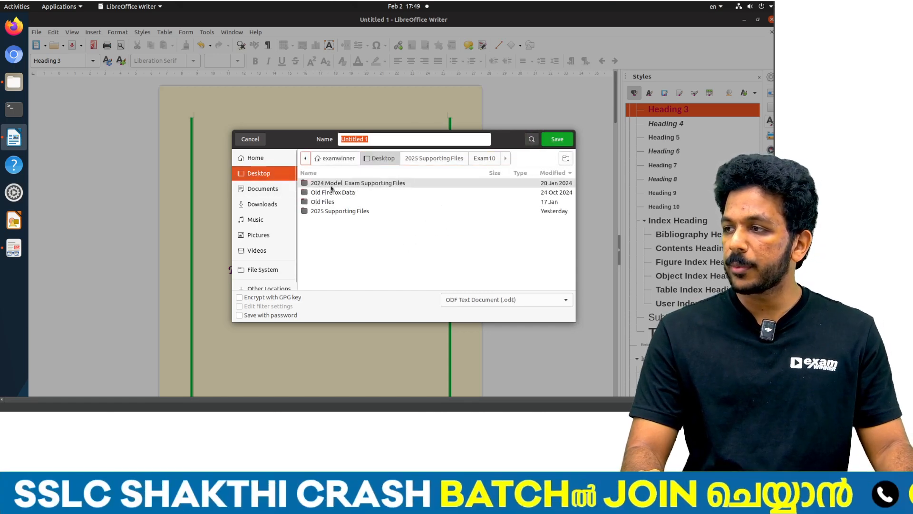
double_click(332, 211)
double_click(328, 195)
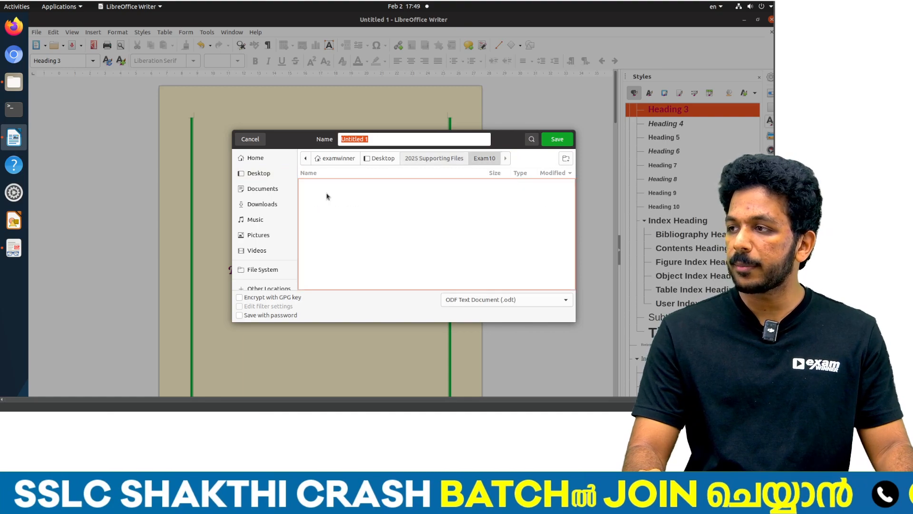
Step: Save the magazine as 2025_1 in the Exam10 folder and close the document
triple_click(357, 138)
type("202")
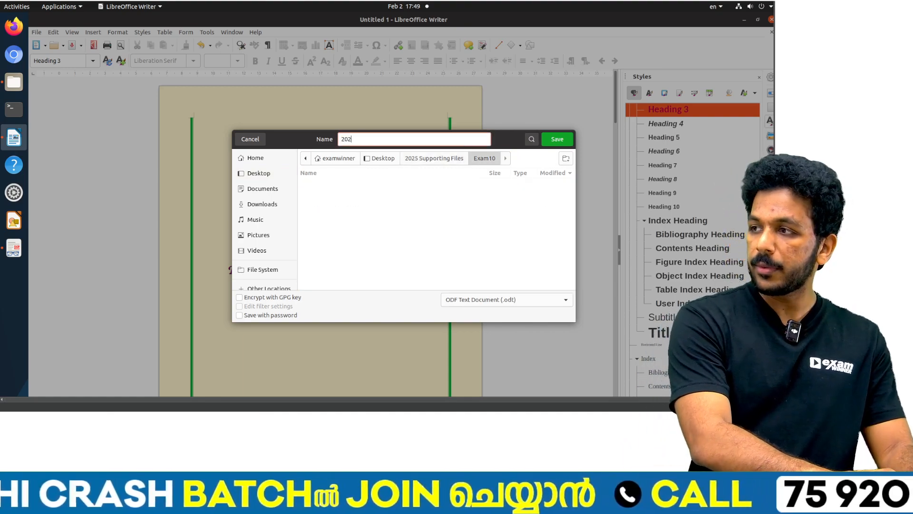
type("5 ")
type("1")
key("Return")
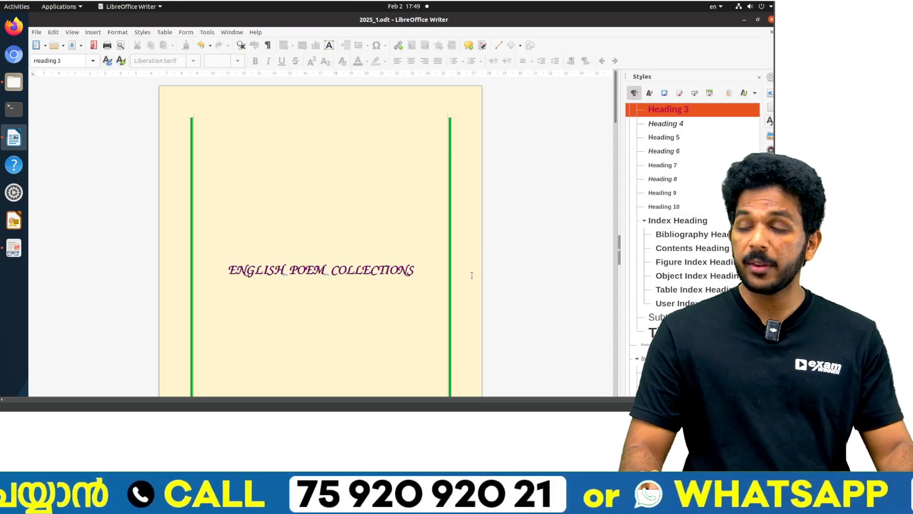
left_click(771, 20)
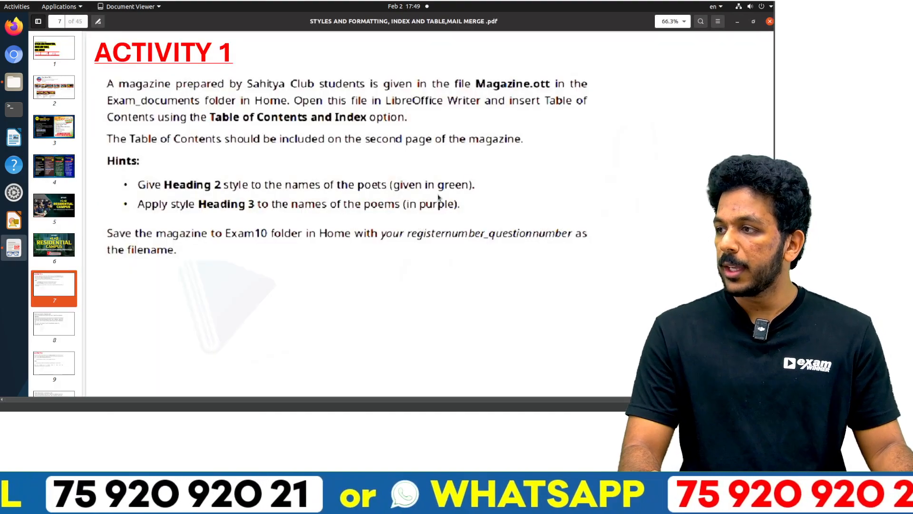
Step: Read the Activity 2 instructions on page 9 of the PDF and open Cybersecurity.ott from the Exam_documents folder
left_click(53, 359)
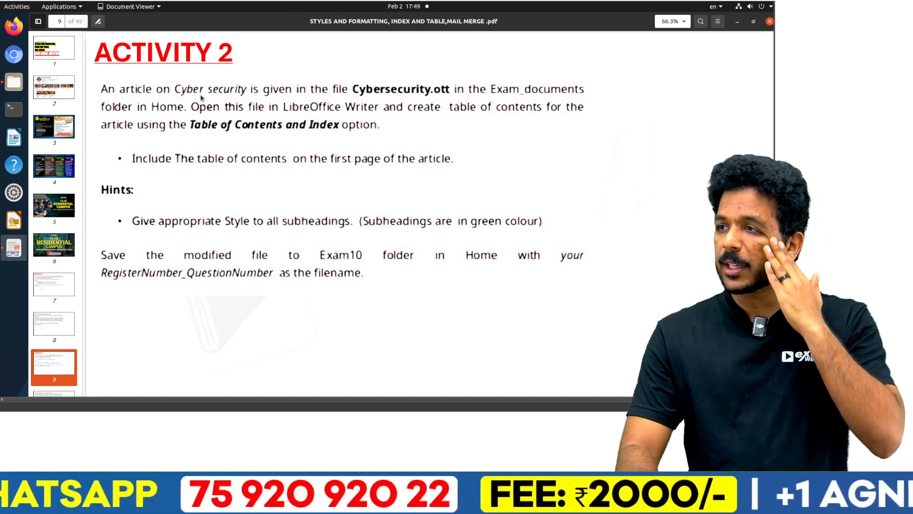
key("alt+Tab")
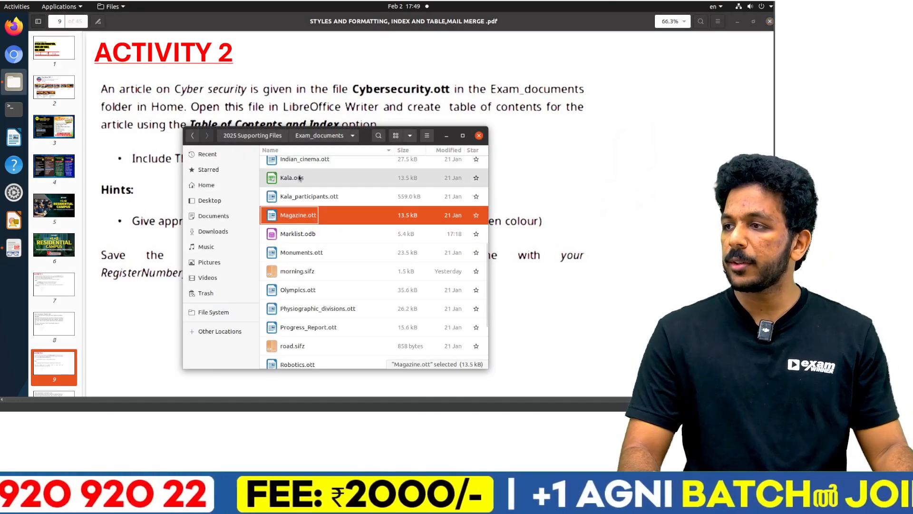
scroll(300, 179, "up", 5)
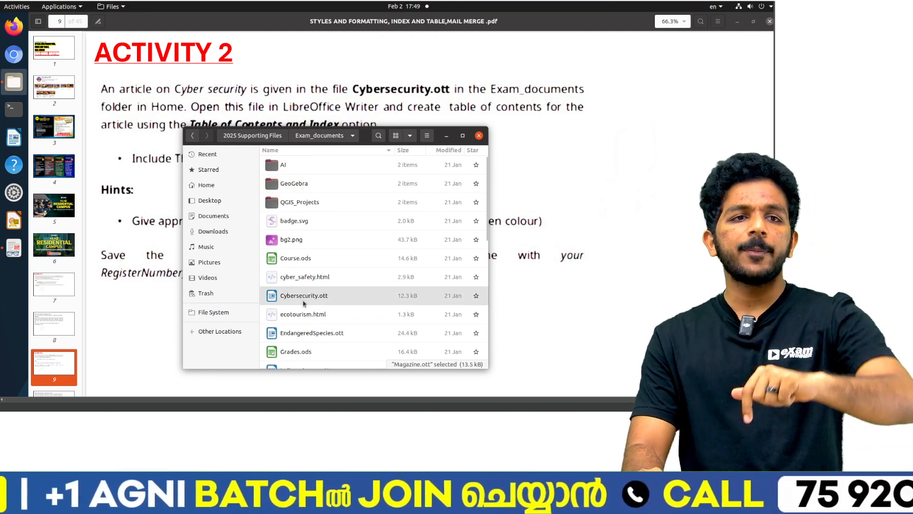
double_click(304, 300)
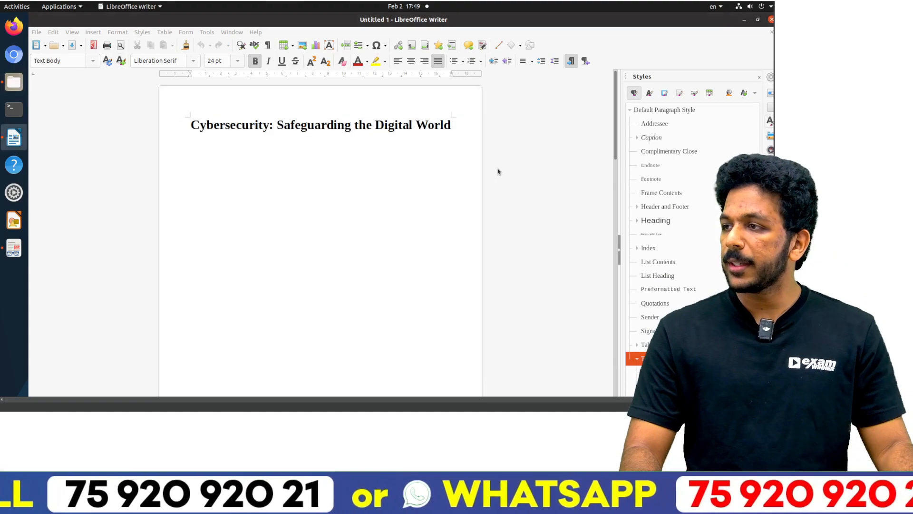
key("alt+Tab")
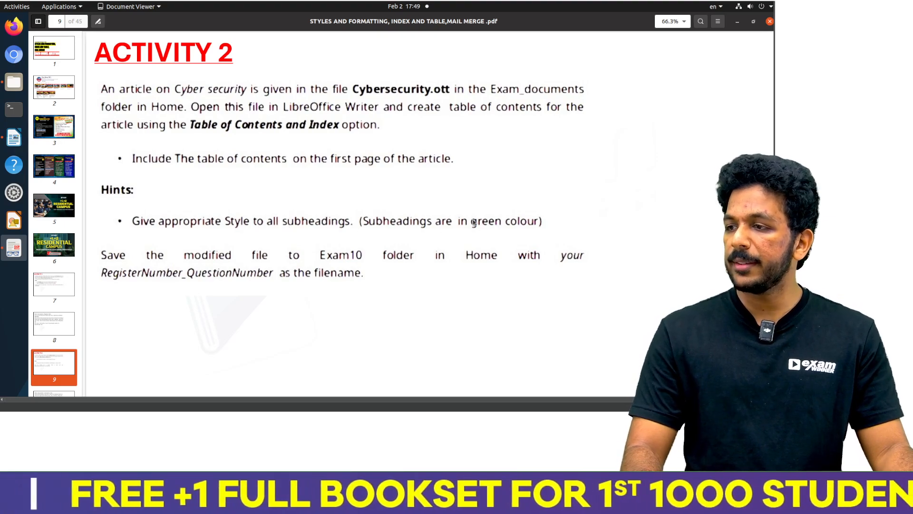
key("alt+Tab")
Step: Apply the Heading 2 style to all six green subheadings, from The Importance of Cybersecurity through Conclusion
scroll(250, 219, "down", 11)
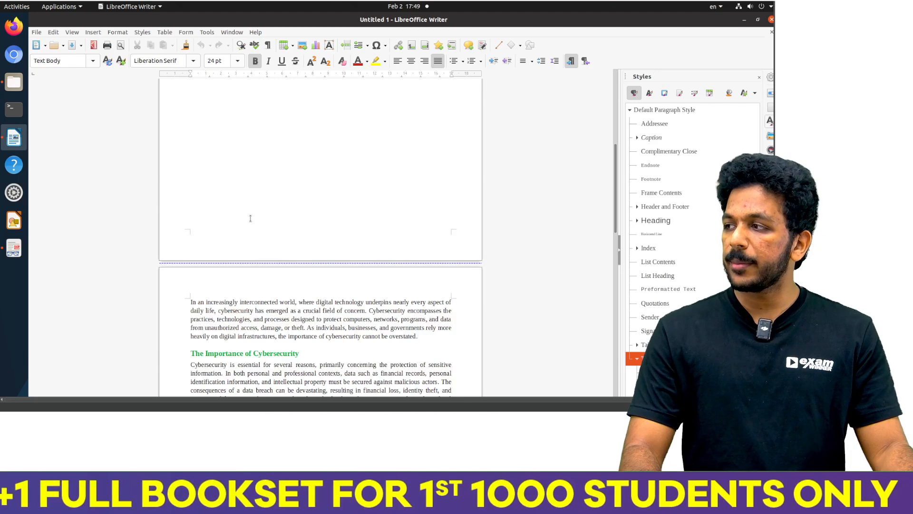
triple_click(227, 190)
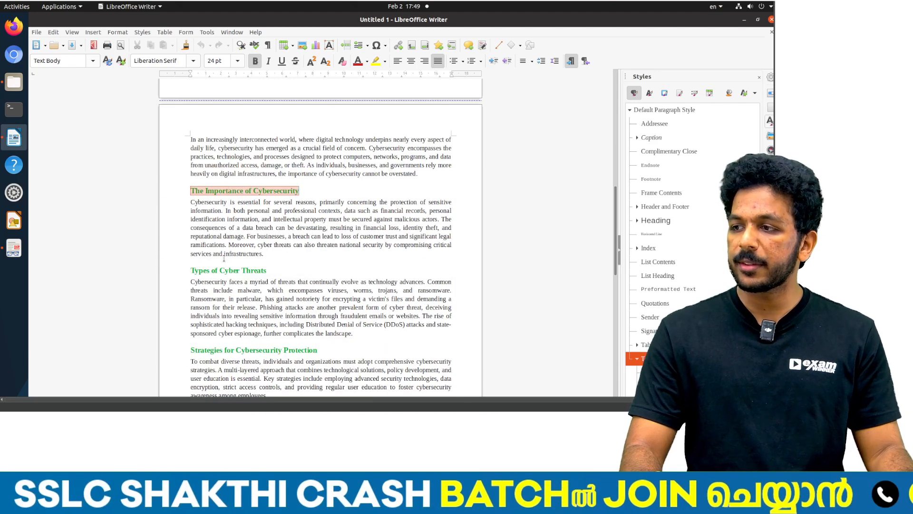
triple_click(223, 271, "ctrl")
scroll(222, 274, "down", 1)
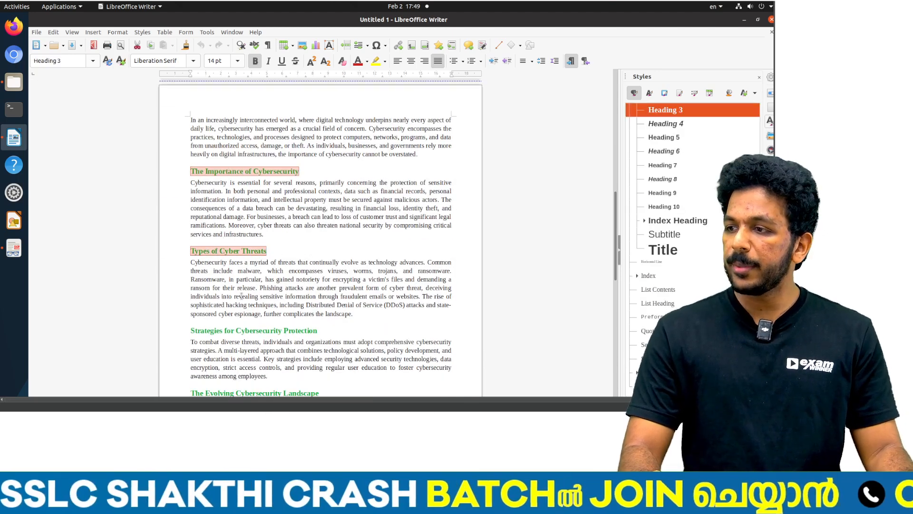
triple_click(242, 333, "ctrl")
scroll(245, 310, "down", 3)
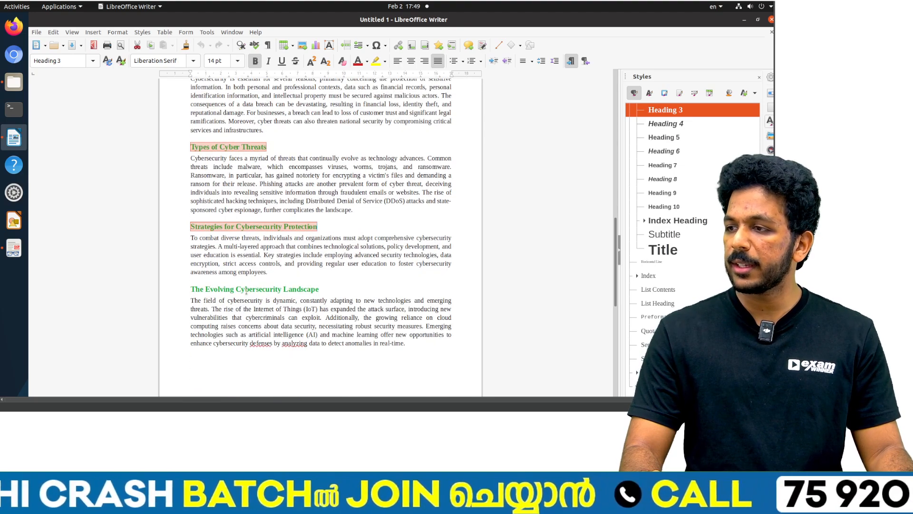
triple_click(246, 289, "ctrl")
scroll(245, 289, "down", 4)
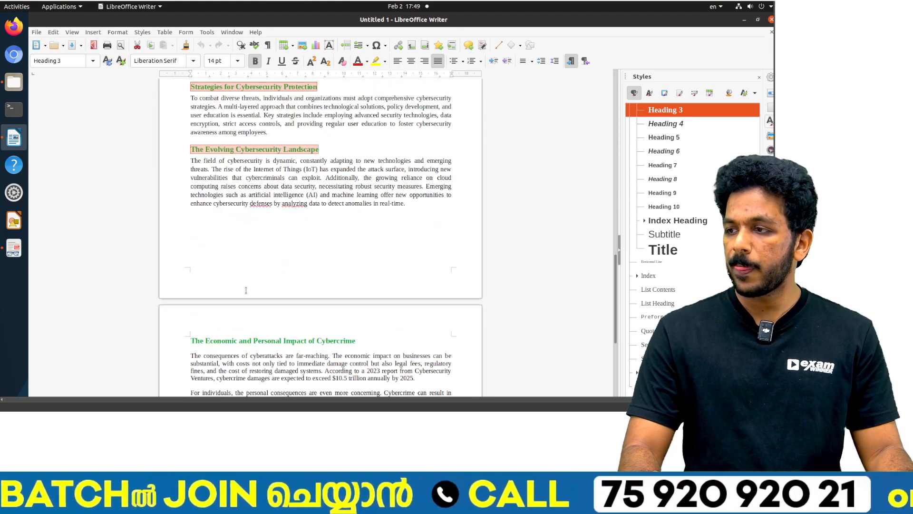
triple_click(248, 340, "ctrl")
scroll(238, 309, "down", 5)
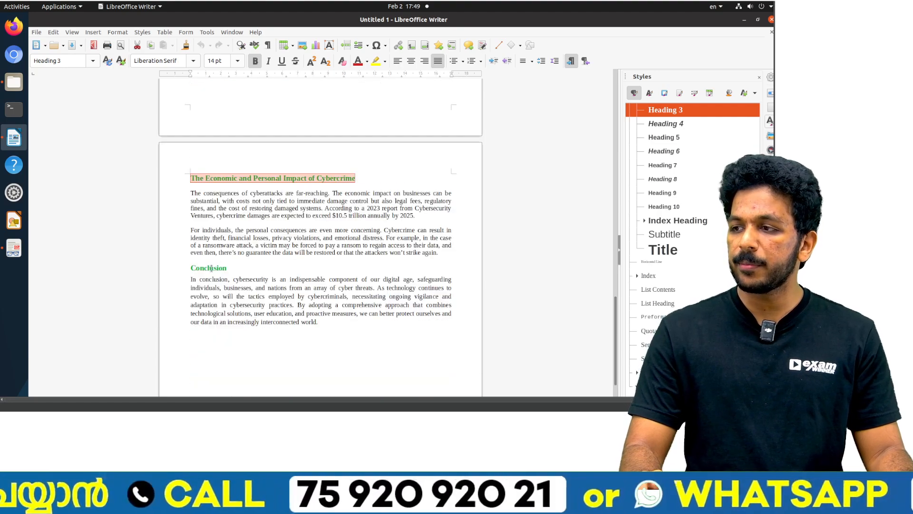
triple_click(211, 268, "ctrl")
scroll(295, 259, "up", 20)
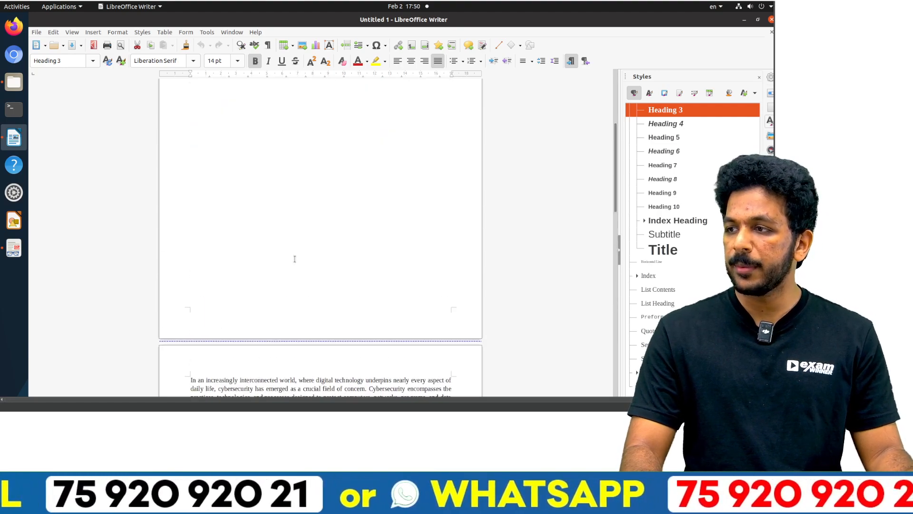
scroll(294, 259, "up", 5)
scroll(675, 179, "up", 2)
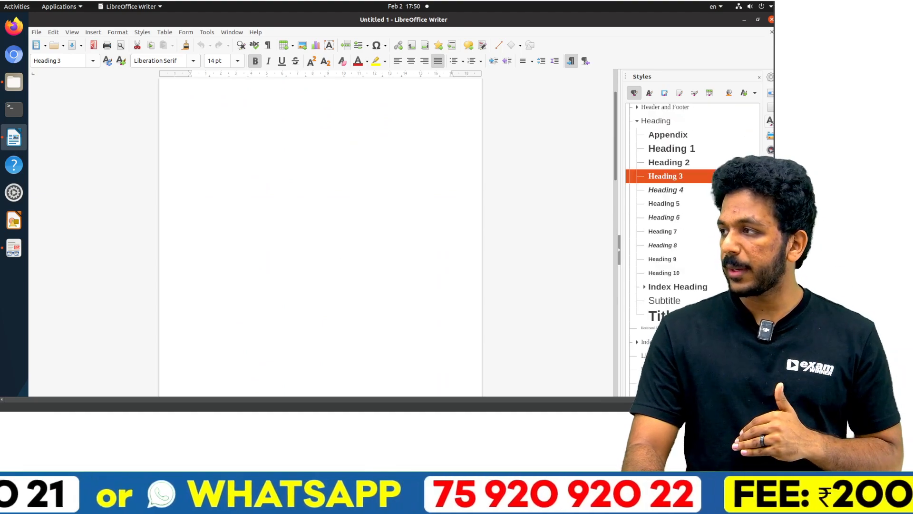
double_click(667, 164)
left_click(356, 221)
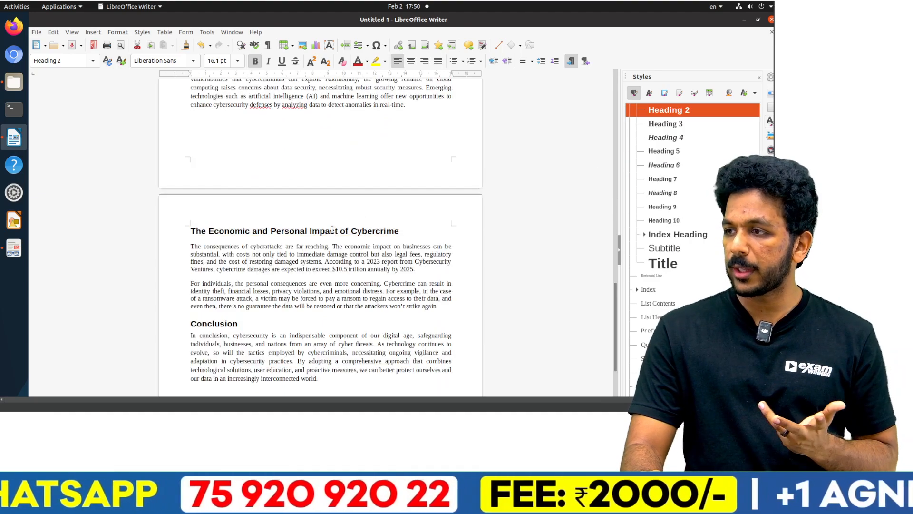
Step: Insert a Table of Contents with the default settings below the title on the first page
scroll(342, 226, "up", 15)
scroll(331, 230, "up", 2)
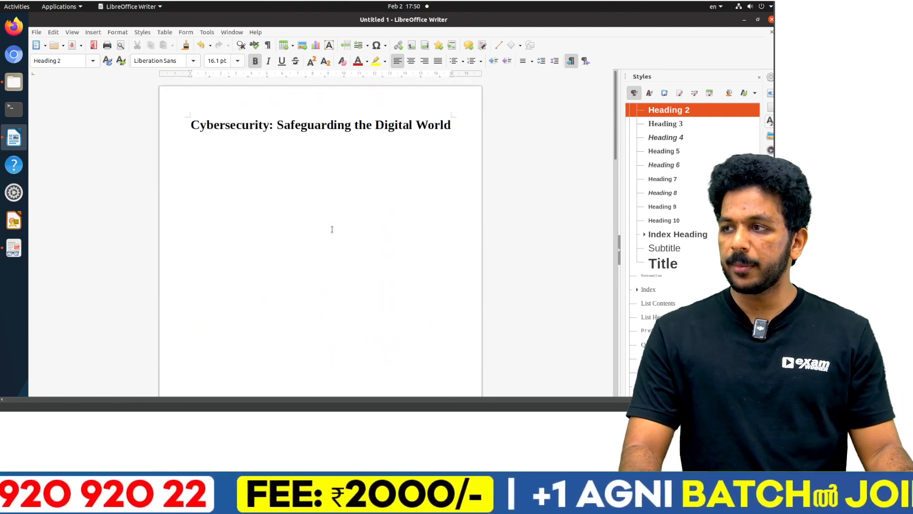
triple_click(292, 132)
left_click(282, 147)
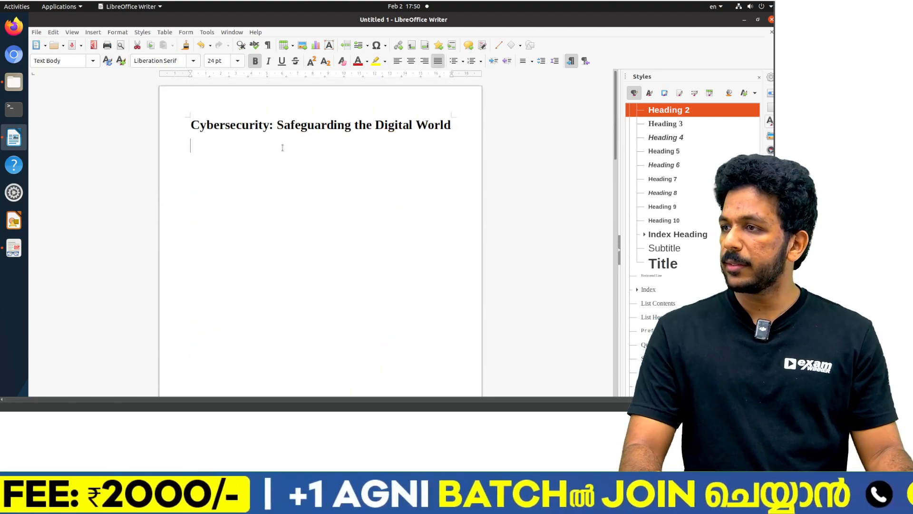
left_click(93, 32)
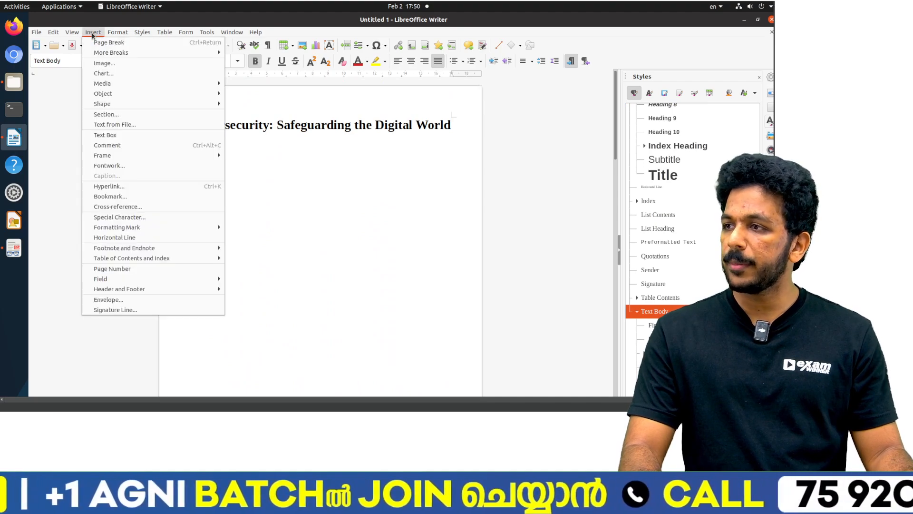
mouse_move(138, 257)
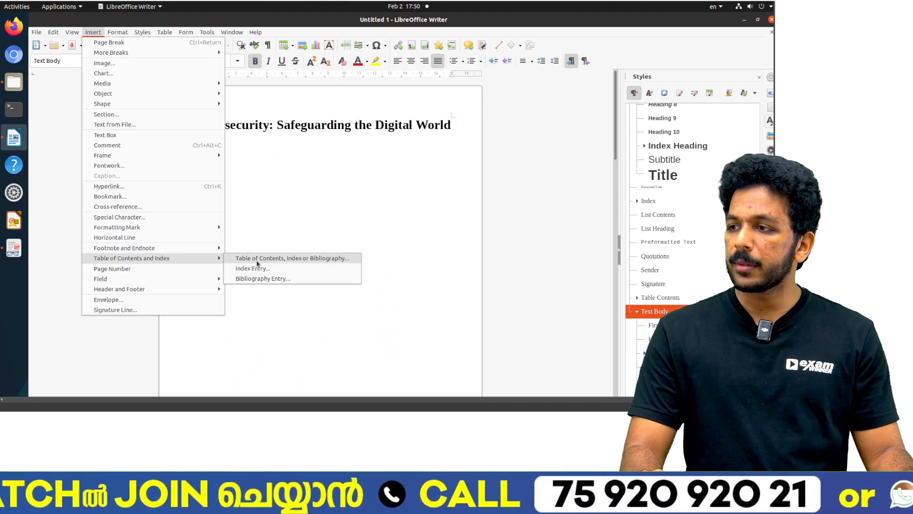
left_click(257, 259)
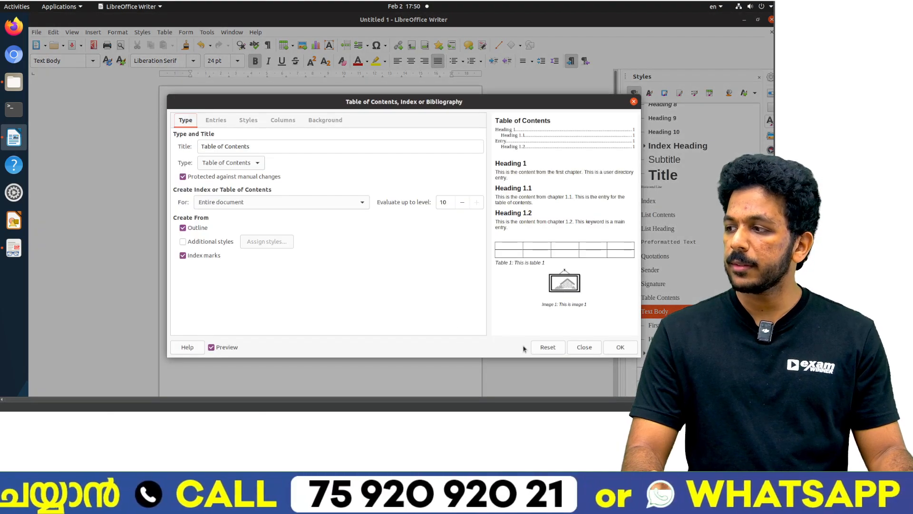
left_click(617, 349)
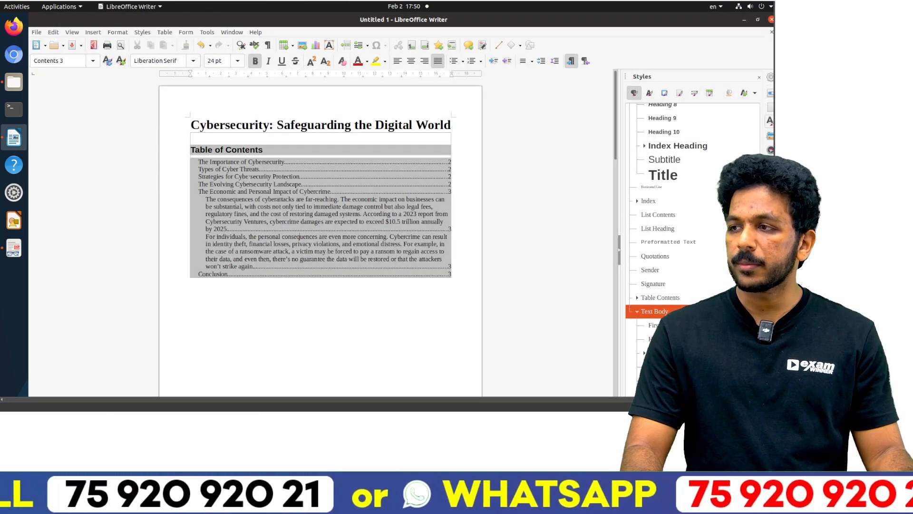
Step: Test the Table of Contents links by following two subheading entries to their pages
left_click(236, 161, "ctrl")
scroll(234, 163, "up", 10)
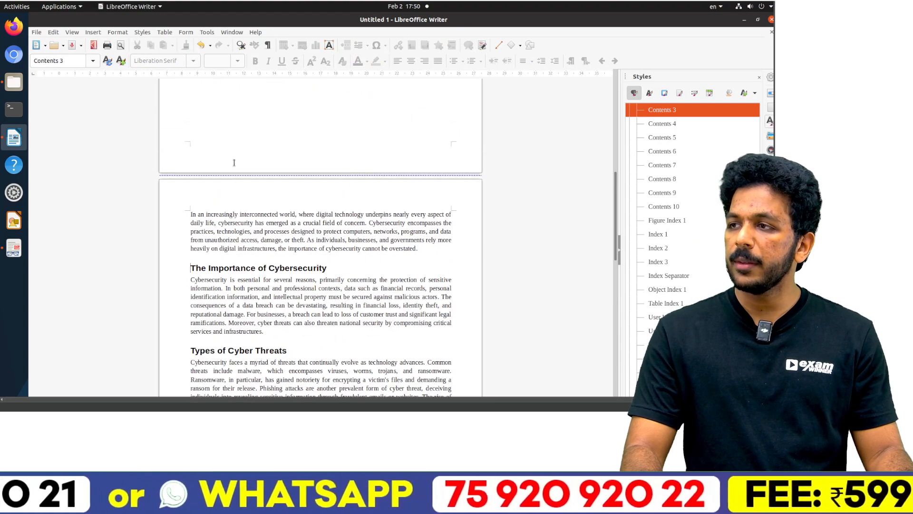
left_click(230, 171, "ctrl")
scroll(238, 176, "up", 4)
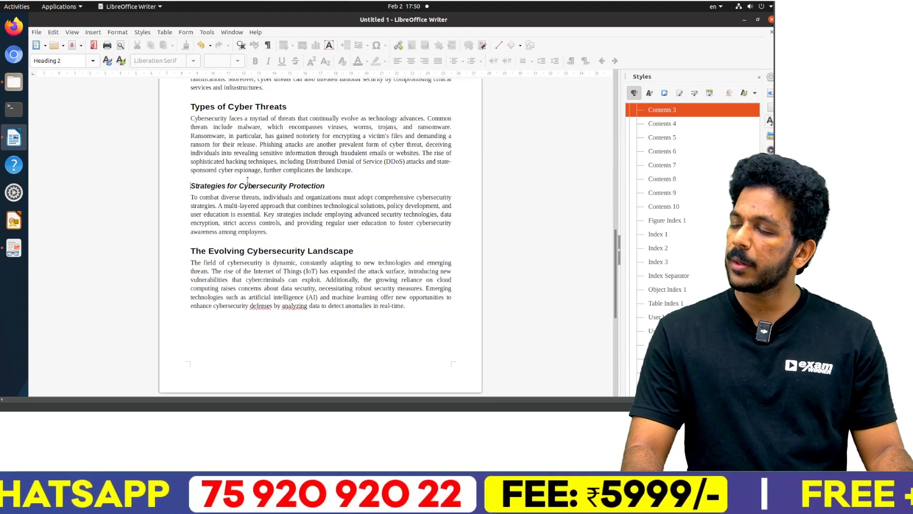
Step: Switch to the PDF and check the Activity 2 solution steps and saving instructions on page 10
key("alt+Tab")
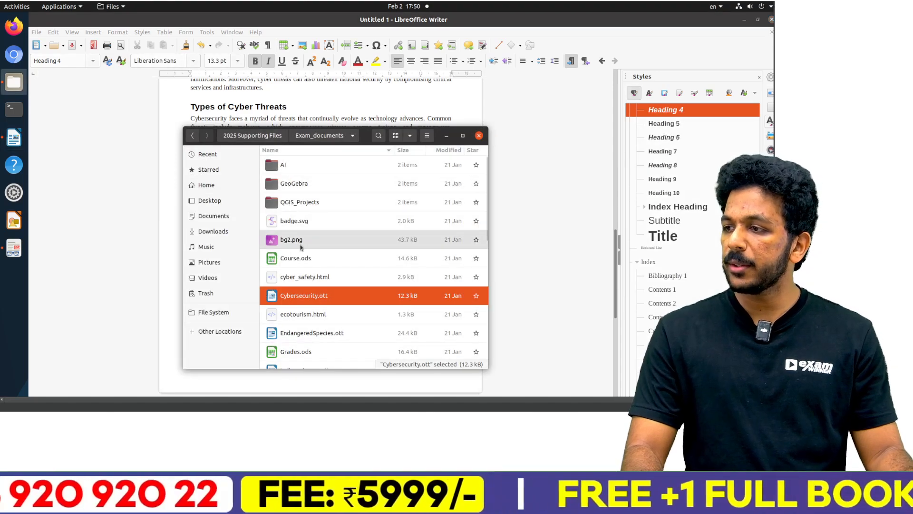
key("alt+Tab")
key("Tab")
scroll(252, 211, "down", 5)
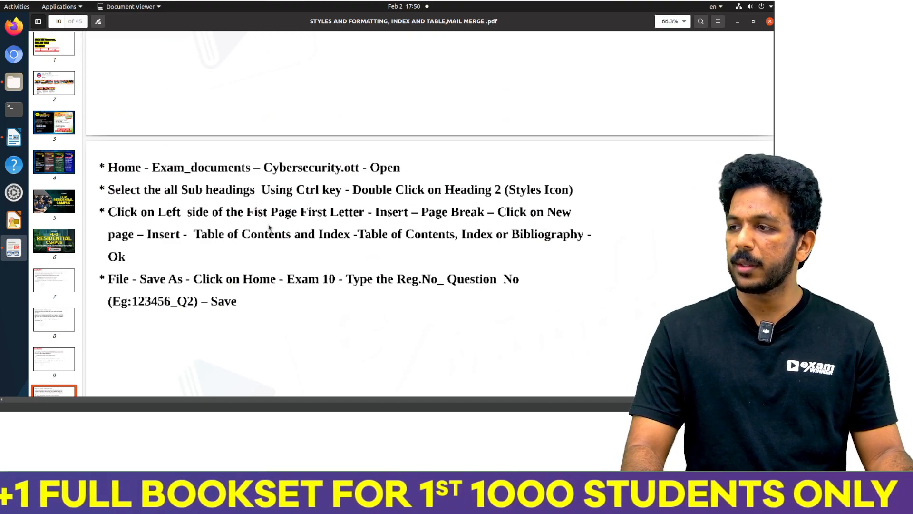
Step: Save the Cybersecurity article as 2025_2 in Desktop/2025 Supporting Files/Exam10 and close the document
key("alt+Tab")
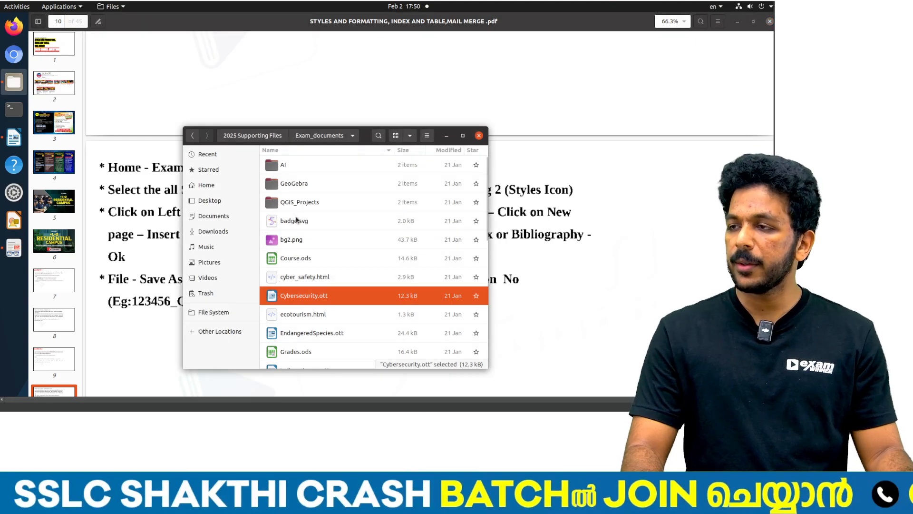
key("alt+Tab")
key("ctrl+s")
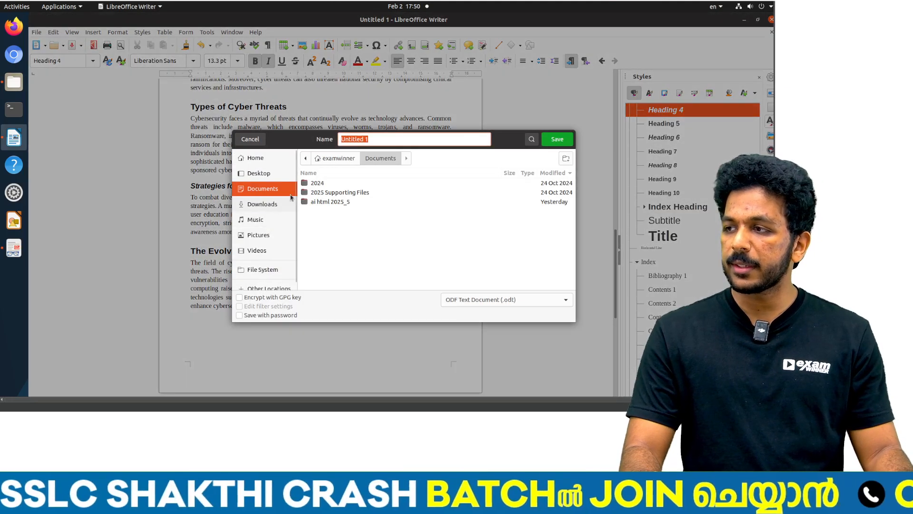
left_click(259, 173)
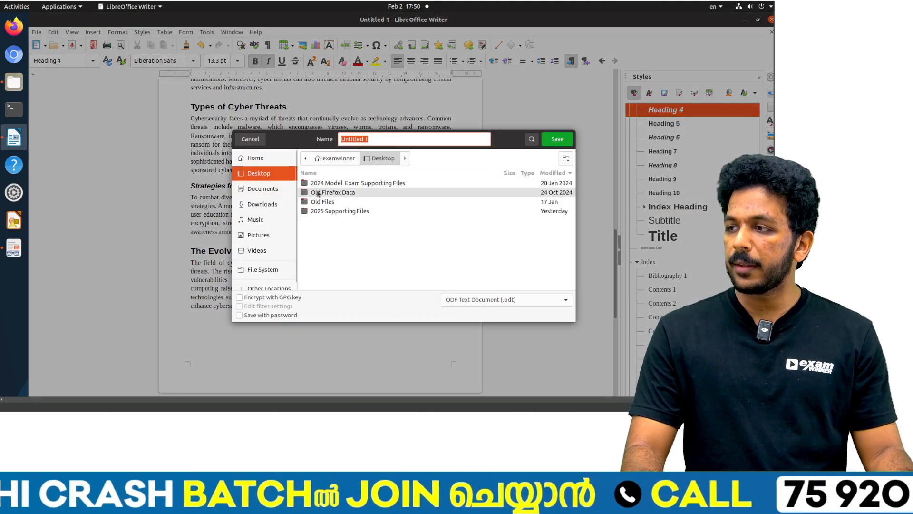
double_click(328, 211)
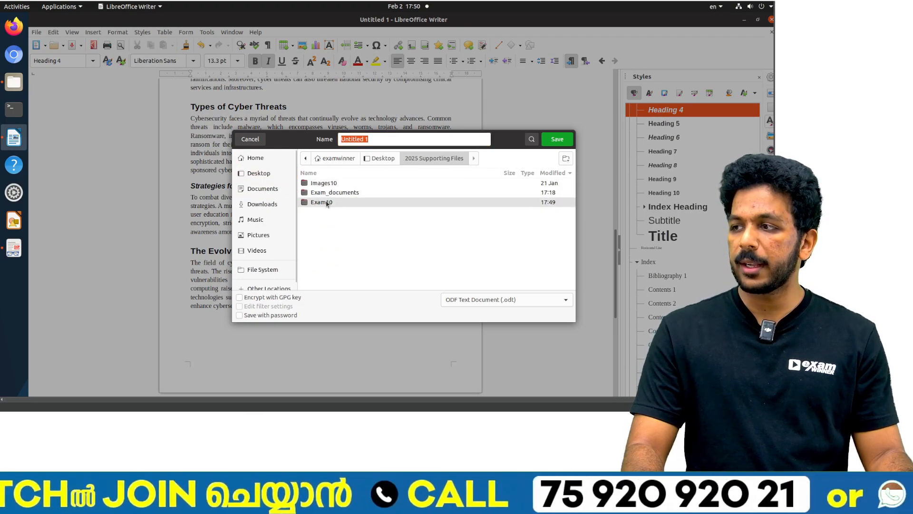
double_click(327, 202)
type("2025")
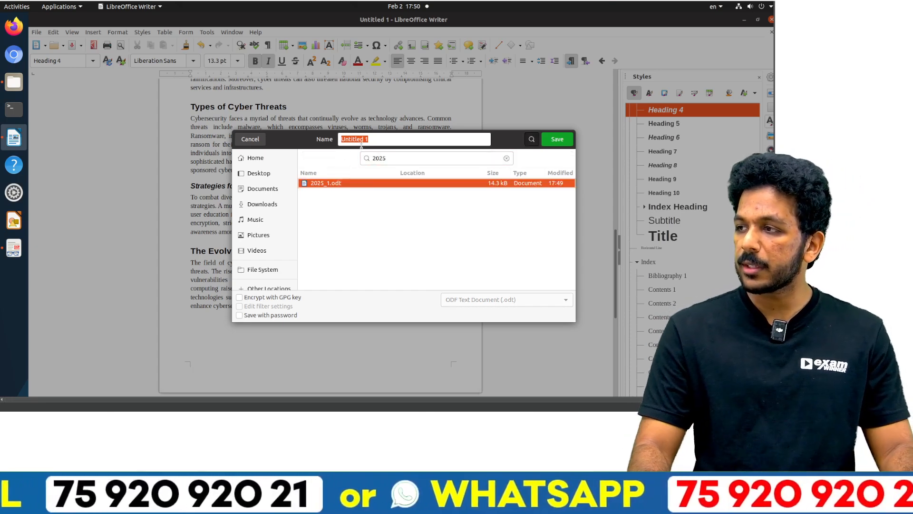
type("202")
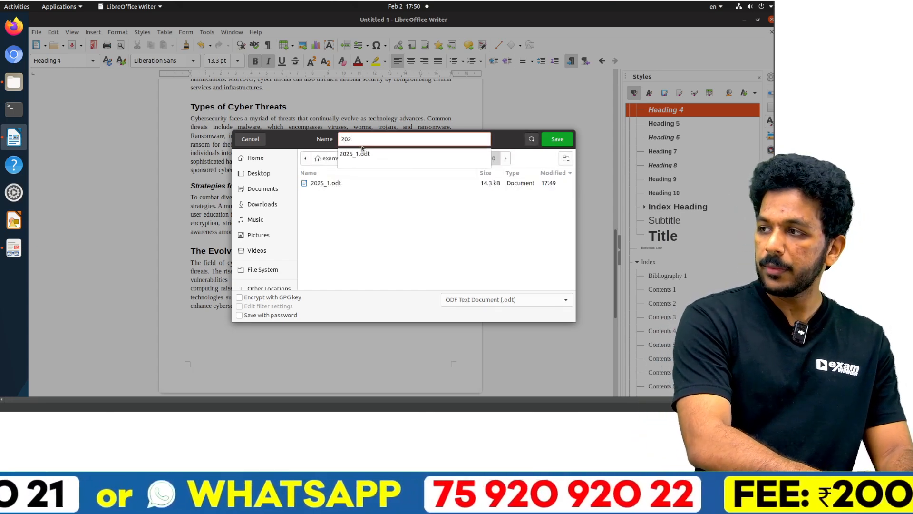
type("5_2")
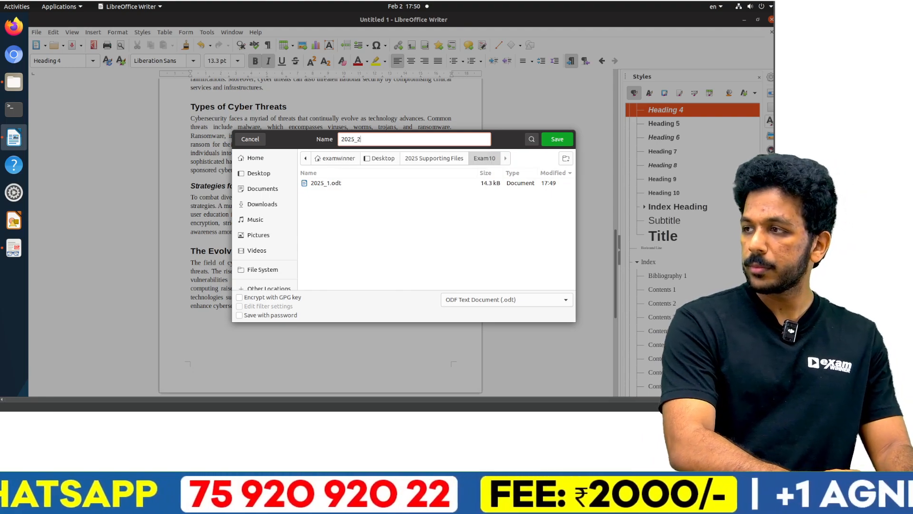
key("Return")
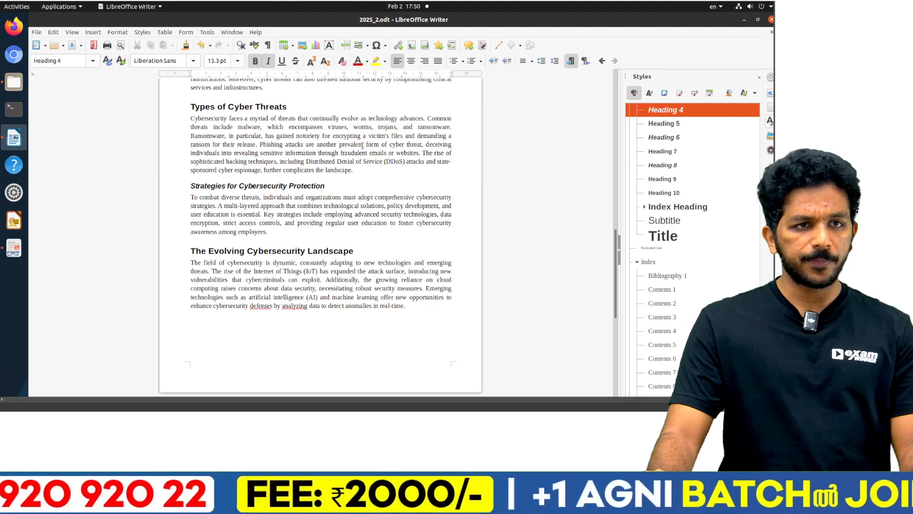
left_click(771, 21)
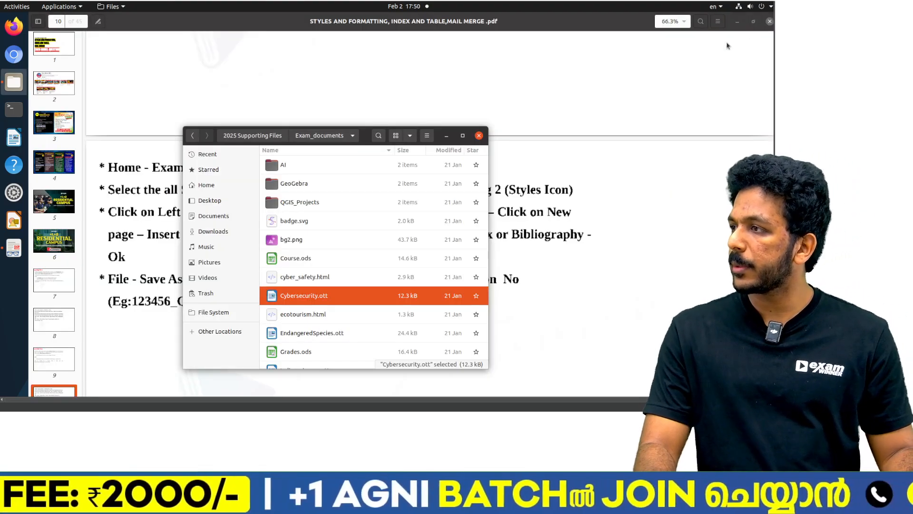
Step: Read the Activity 3 instructions on page 11 of the PDF, then open the space exploration article from Exam_documents and show the paragraph styles
scroll(335, 202, "down", 10)
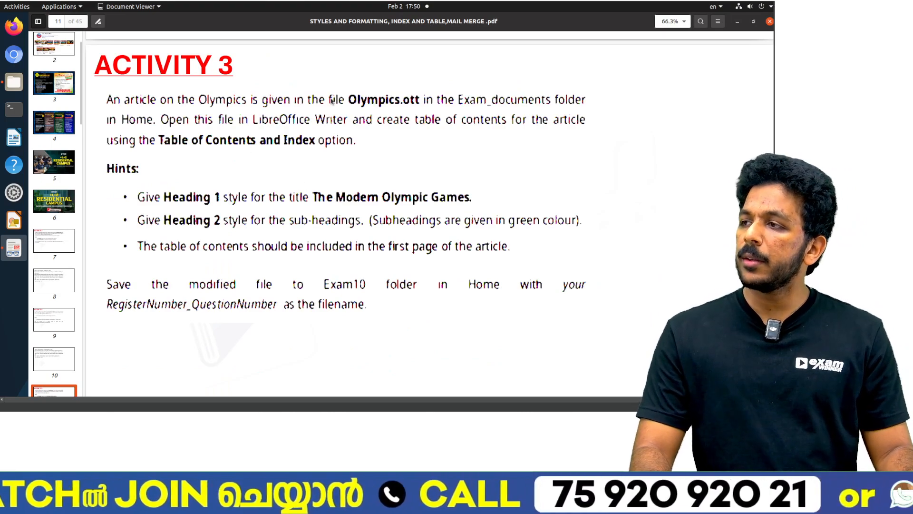
key("alt+Tab")
scroll(305, 266, "down", 10)
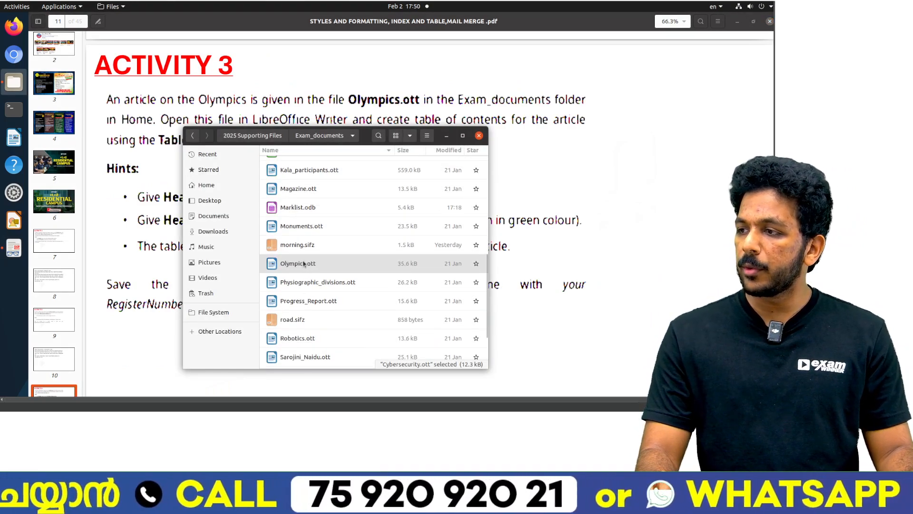
double_click(325, 339)
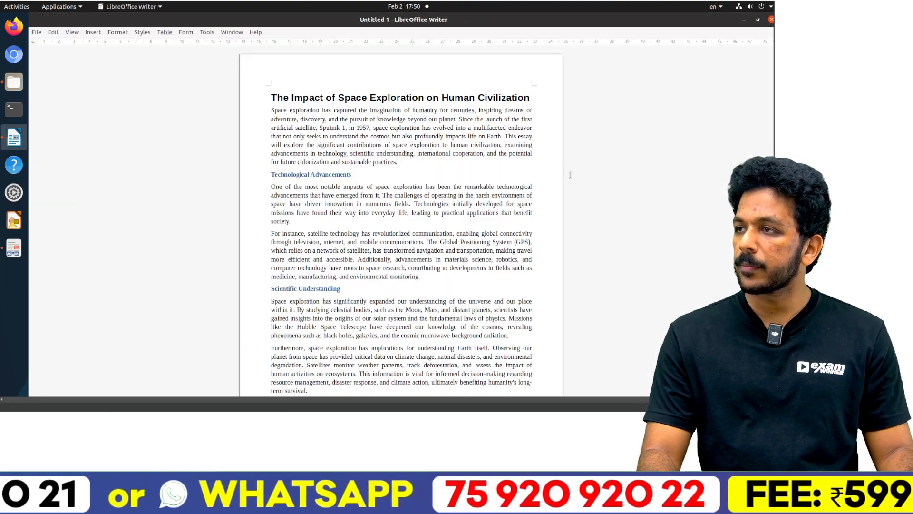
key("F11")
Step: Compare the open article's title and subheadings with the Activity 3 hints in the PDF
key("alt+Tab")
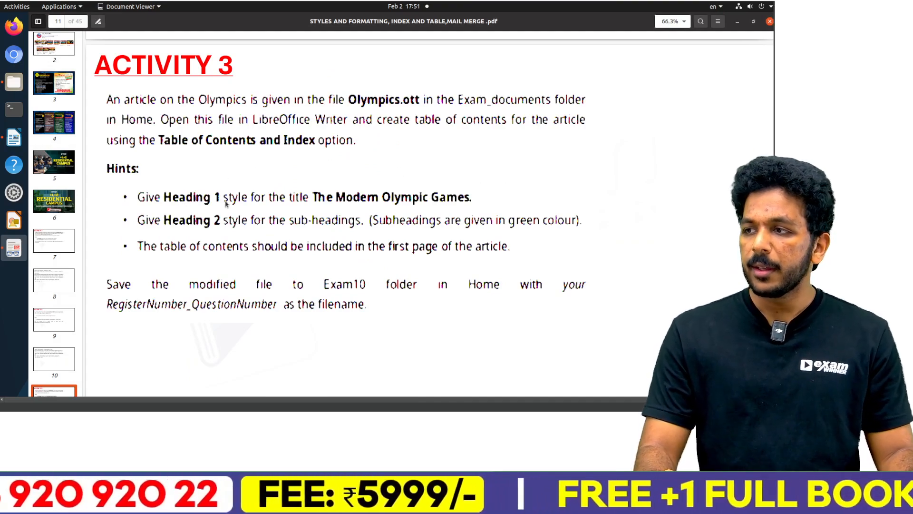
key("alt+Tab")
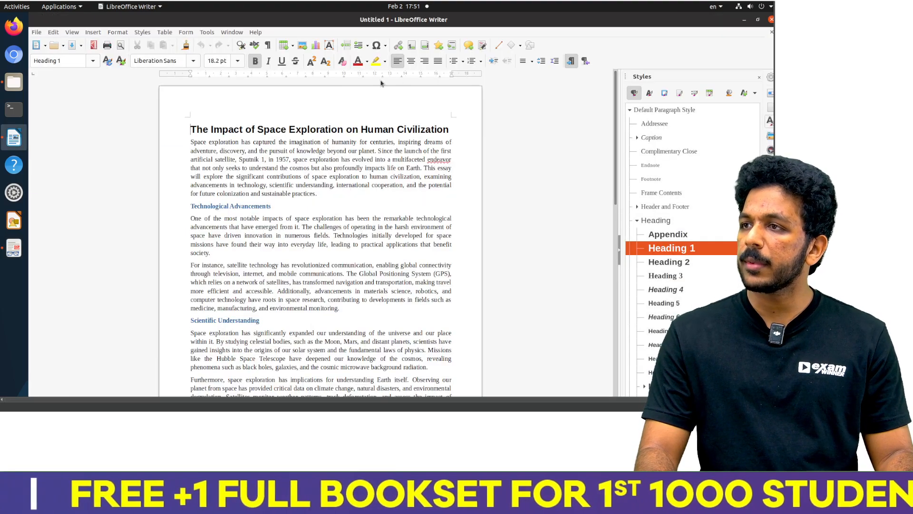
scroll(326, 168, "down", 4)
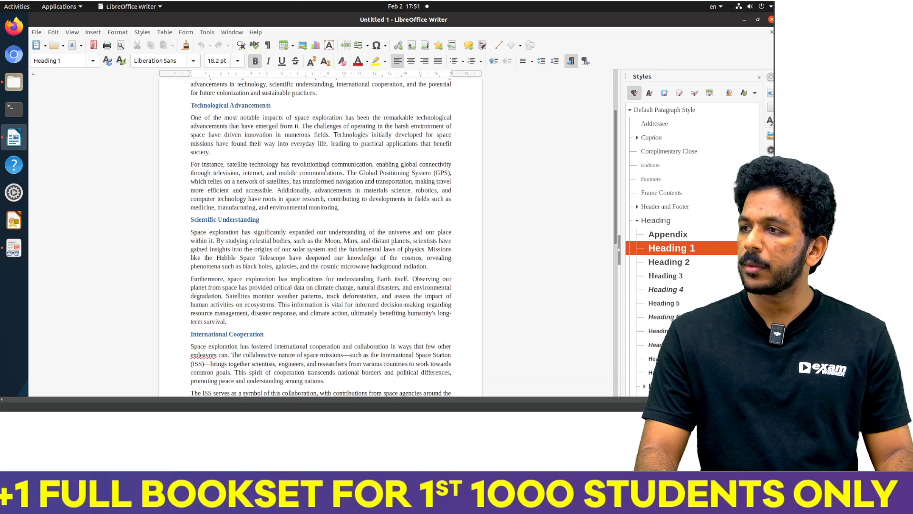
scroll(326, 167, "up", 4)
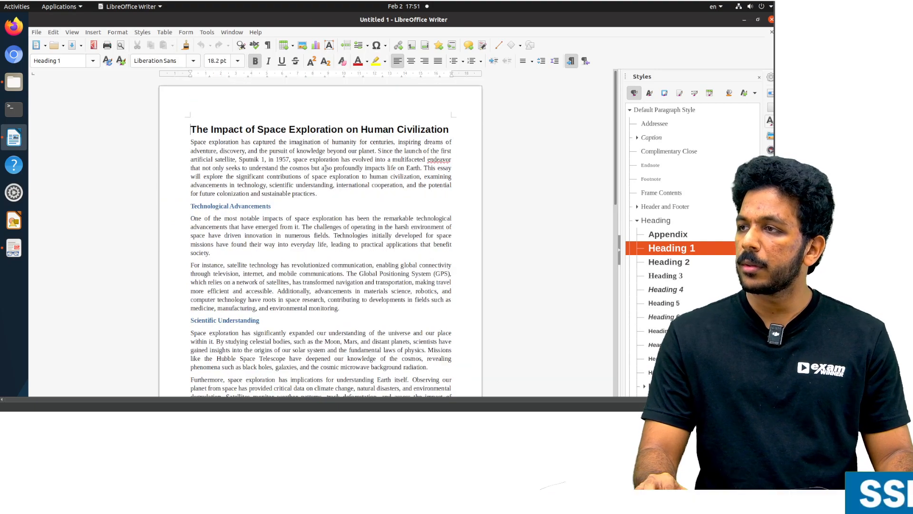
Step: Close the space exploration article and open Olympics.ott from the Exam_documents folder
left_click(771, 21)
key("alt+Tab")
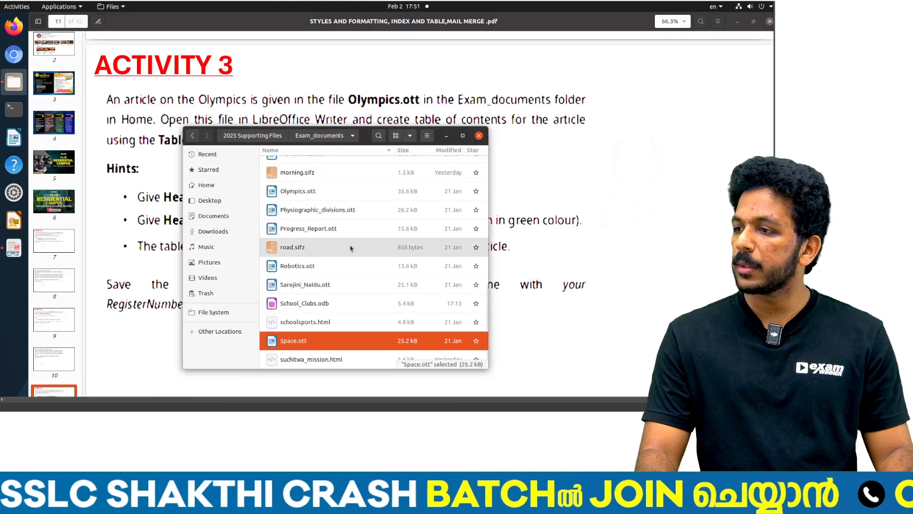
left_click(310, 264)
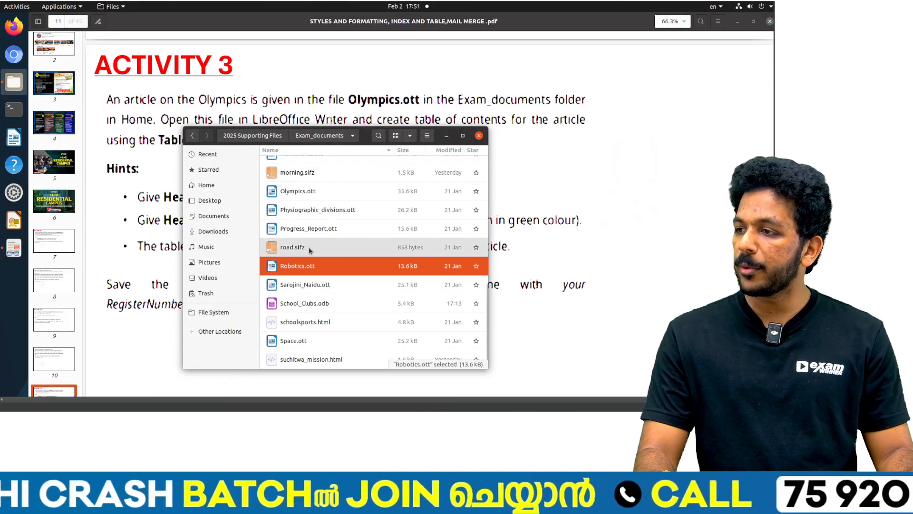
scroll(304, 211, "up", 6)
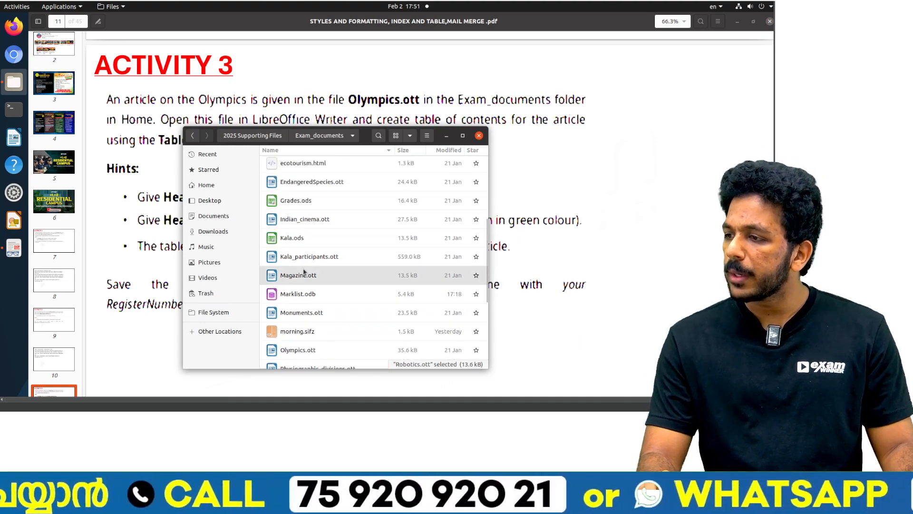
double_click(311, 350)
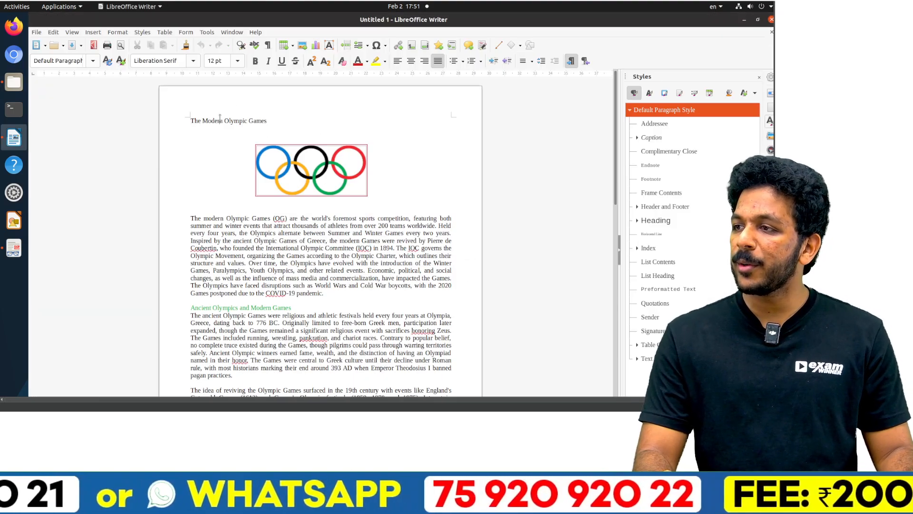
Step: Apply the Heading 1 style to the title "The Modern Olympic Games" and check the Activity 3 hints in the PDF
triple_click(219, 119)
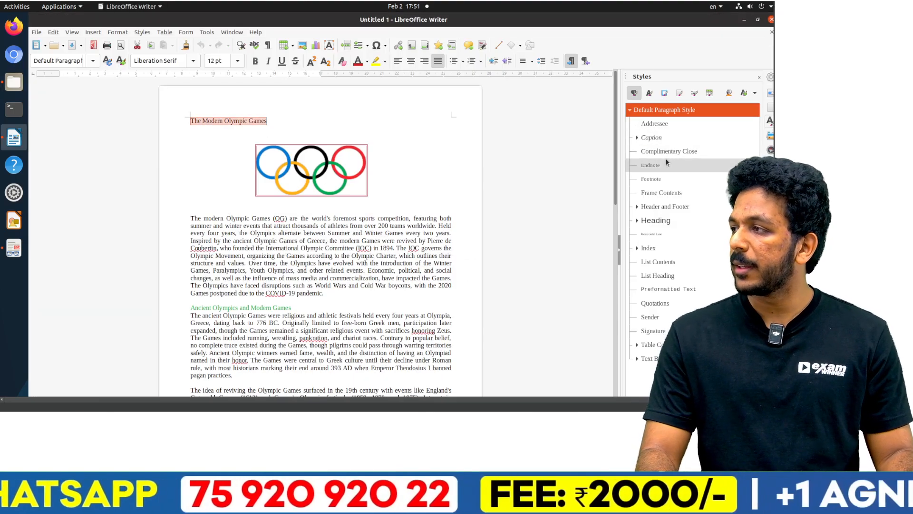
left_click(759, 77)
left_click(142, 32)
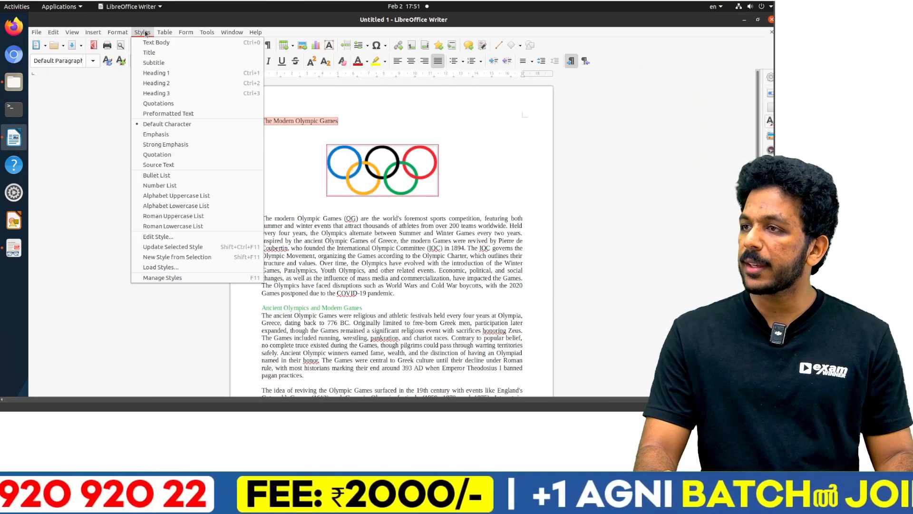
left_click(168, 75)
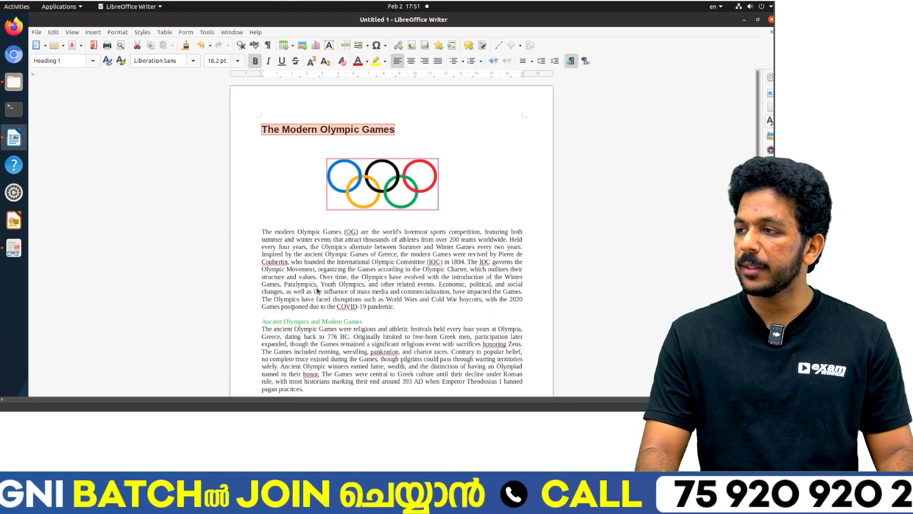
key("alt+Tab")
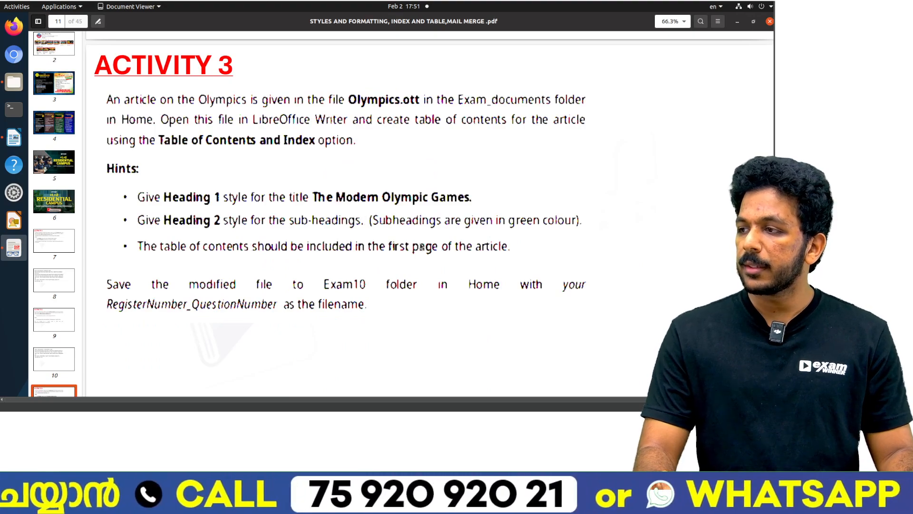
key("alt+Tab")
triple_click(293, 321)
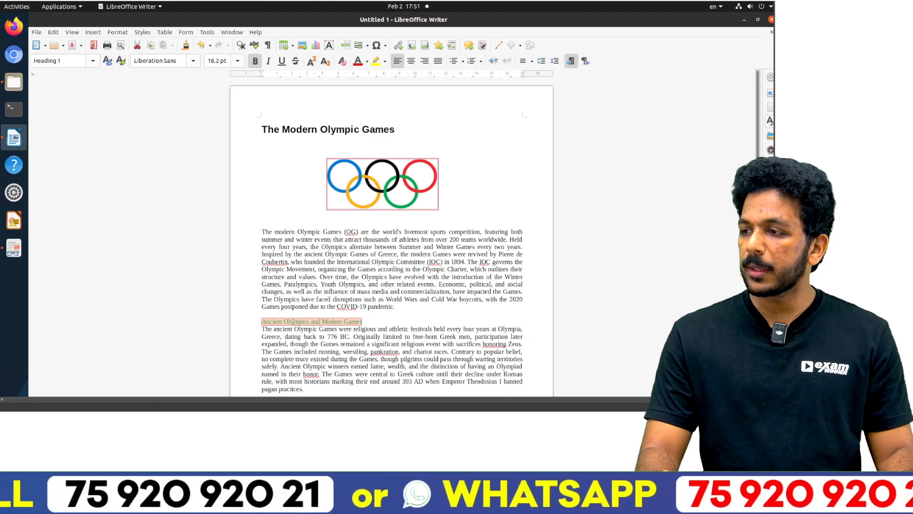
scroll(292, 321, "down", 4)
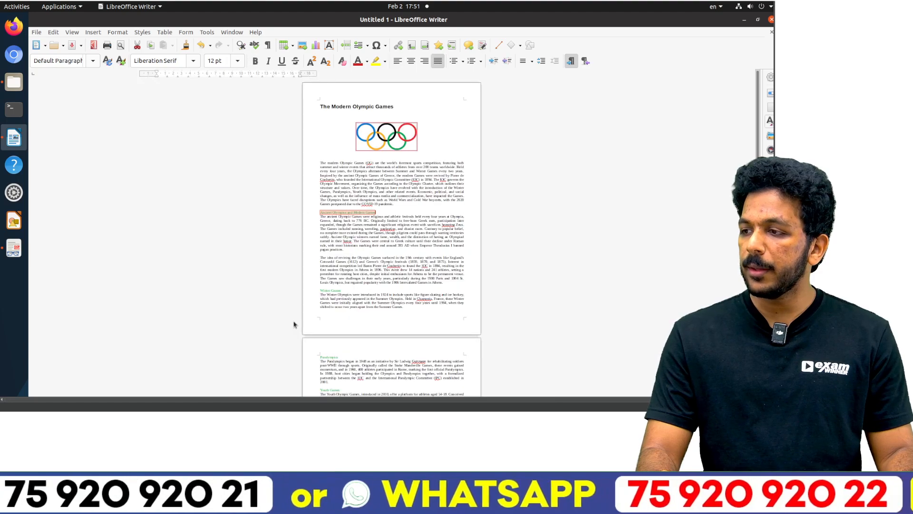
scroll(335, 290, "down", 3)
triple_click(327, 302)
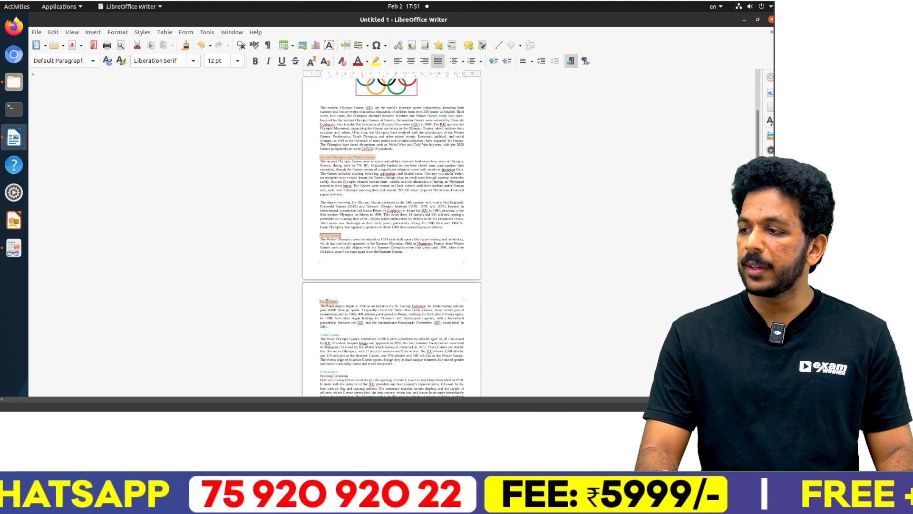
scroll(359, 267, "up", 2, "ctrl")
scroll(357, 267, "down", 1, "ctrl")
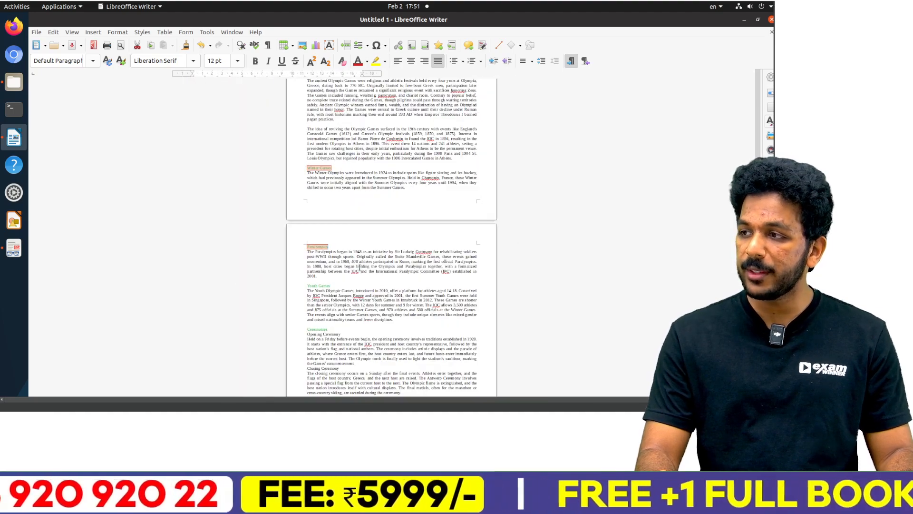
Step: Apply the Heading 2 style to all green subheadings: Ancient Olympics and Modern Games, Winter Games, Paralympics, Youth Games and Ceremonies
left_click(320, 286)
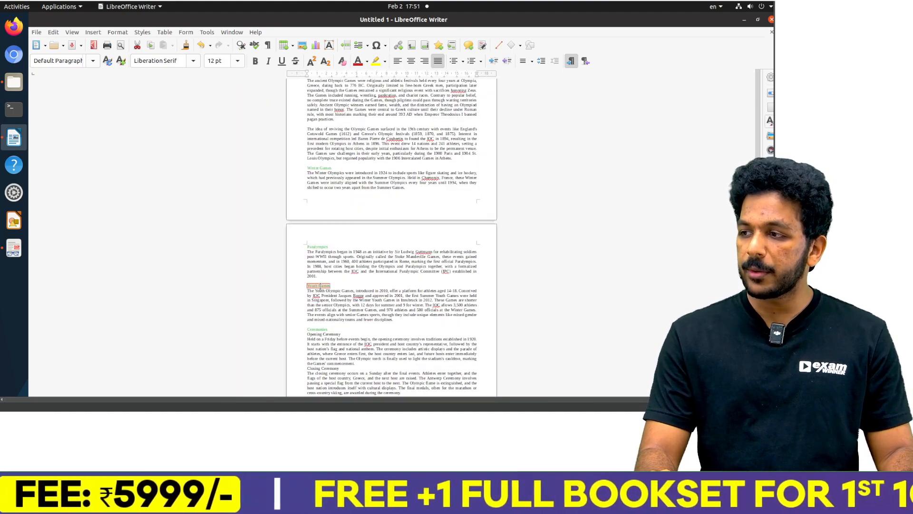
double_click(321, 246, "ctrl")
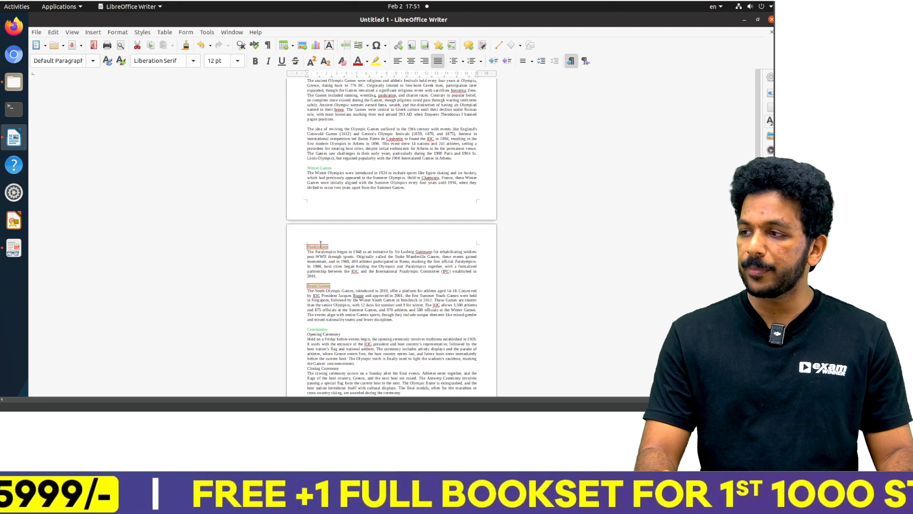
double_click(319, 168, "ctrl")
scroll(323, 152, "up", 2)
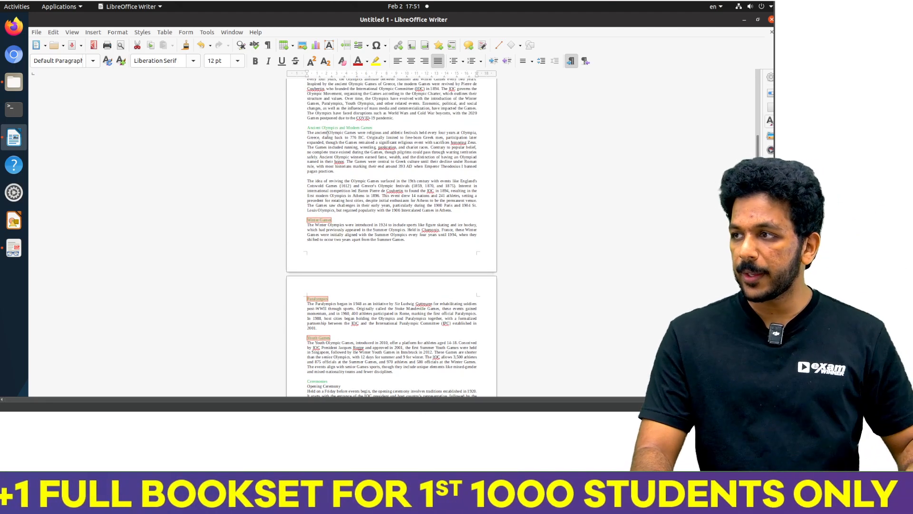
double_click(326, 127, "ctrl")
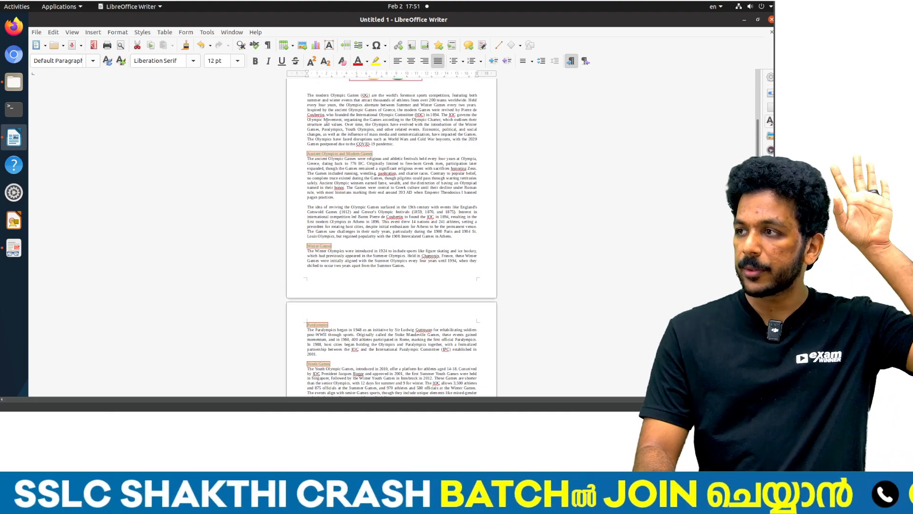
scroll(326, 223, "down", 3)
scroll(319, 261, "down", 1)
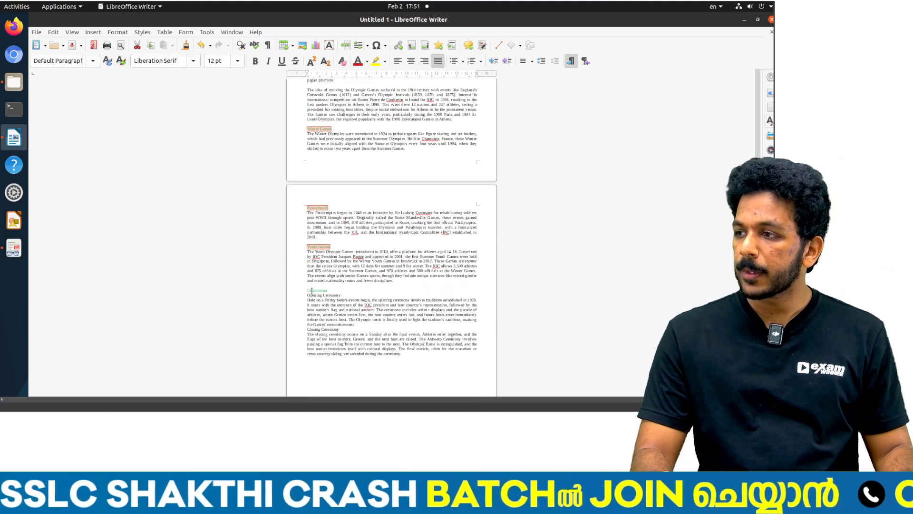
scroll(354, 248, "up", 8)
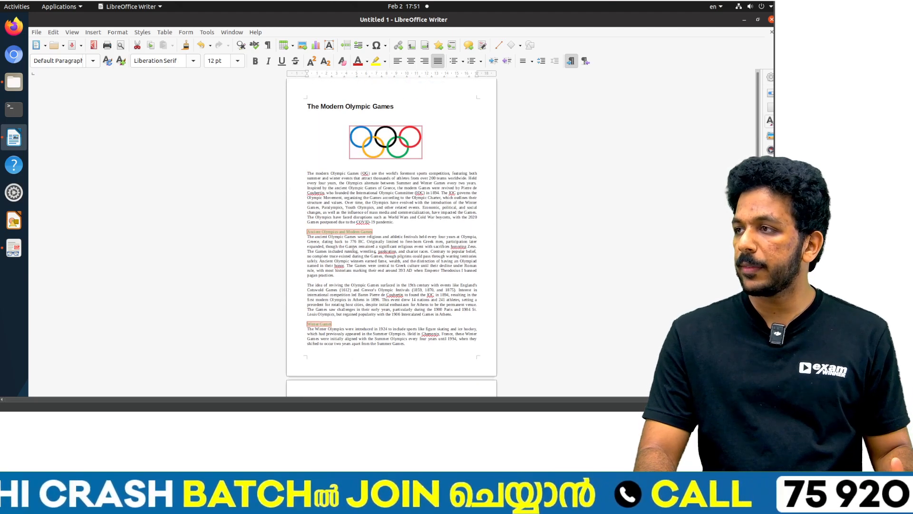
left_click(142, 33)
left_click(153, 83)
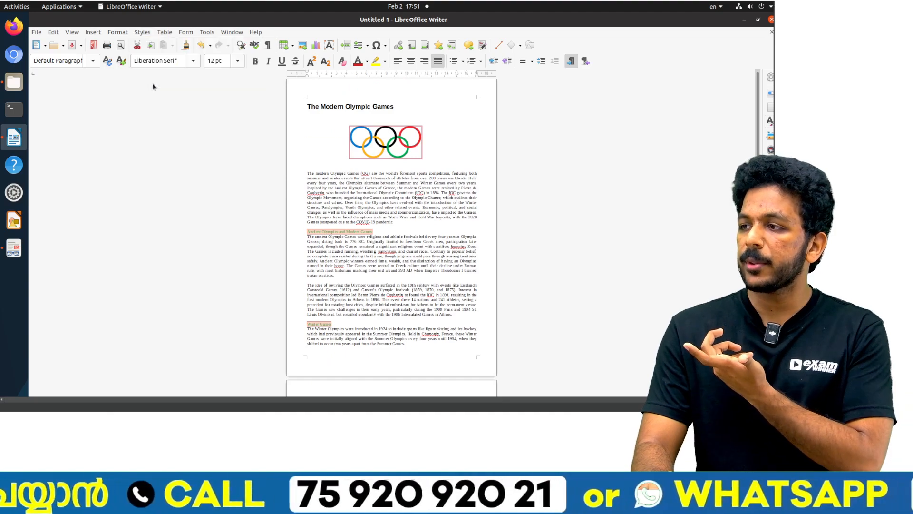
scroll(153, 83, "down", 8)
scroll(376, 209, "up", 8)
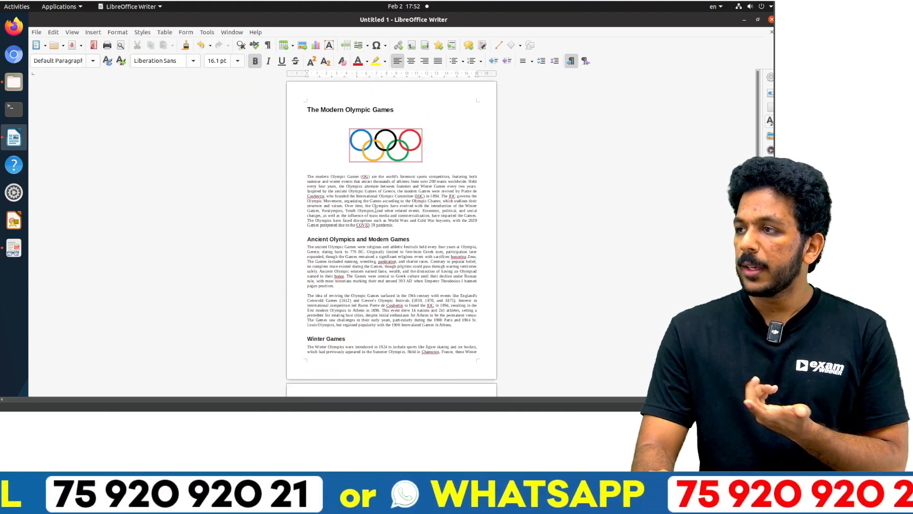
Step: Switch to the PDF and read the Activity 3 solution steps on page 12 for placing the table of contents
left_click(375, 209)
key("alt+Tab")
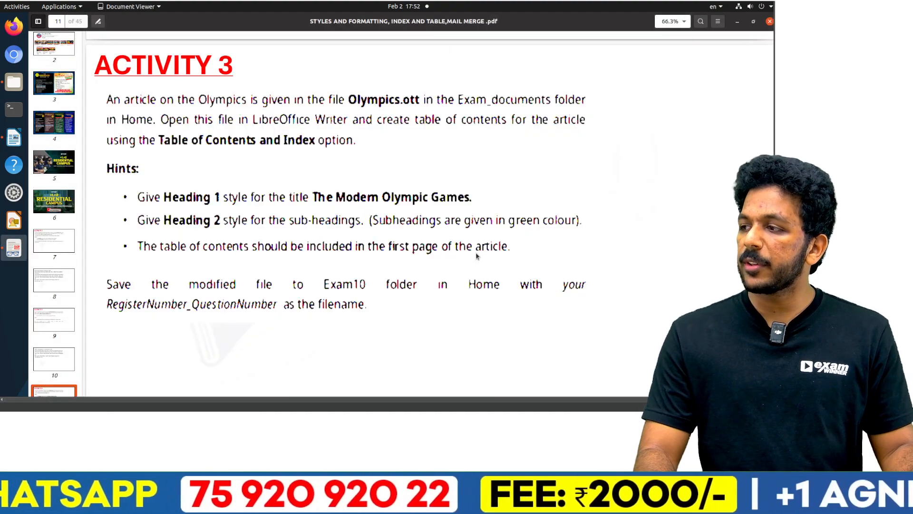
scroll(270, 247, "down", 10)
scroll(270, 247, "up", 5)
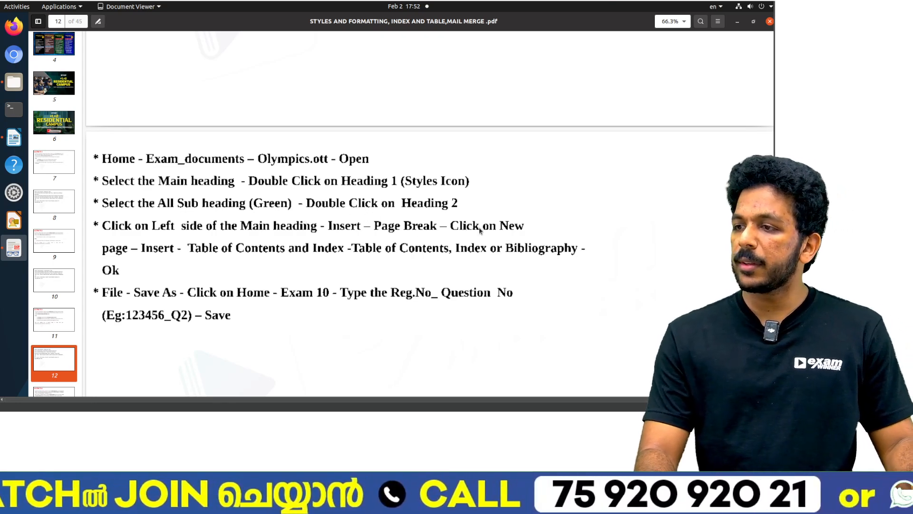
key("alt+Tab")
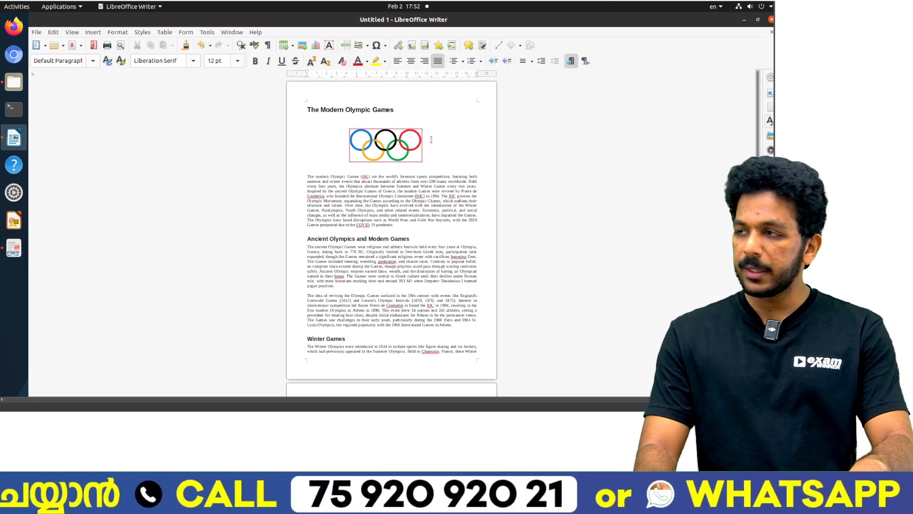
Step: Add an empty line below the Olympic rings image and insert a page break before the introductory paragraph
key("Return")
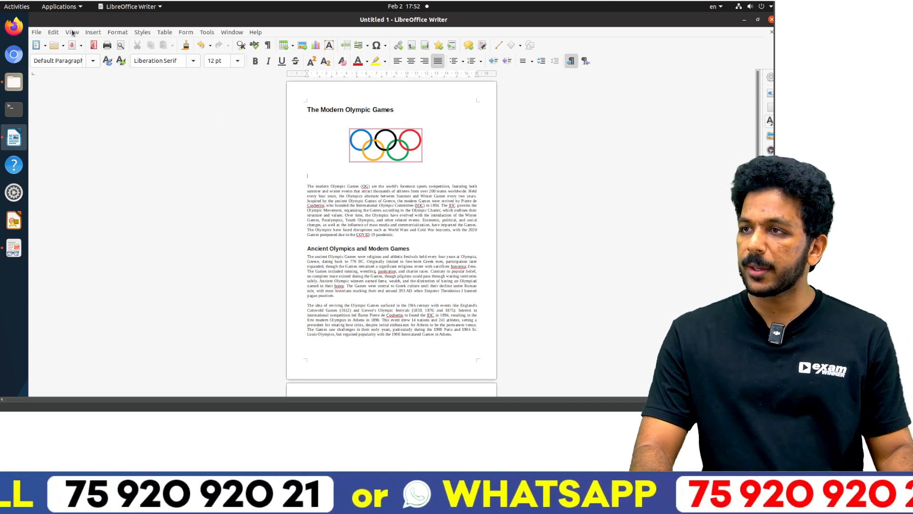
left_click(93, 32)
mouse_move(147, 159)
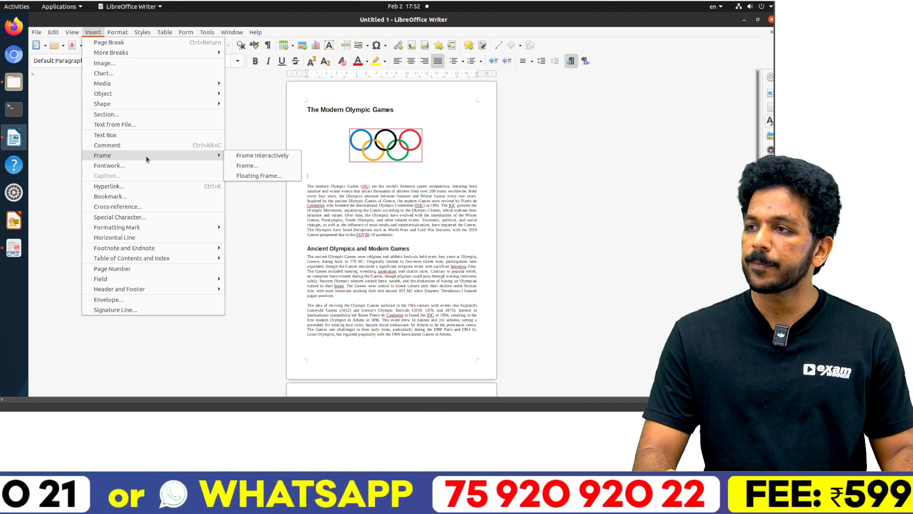
left_click(115, 43)
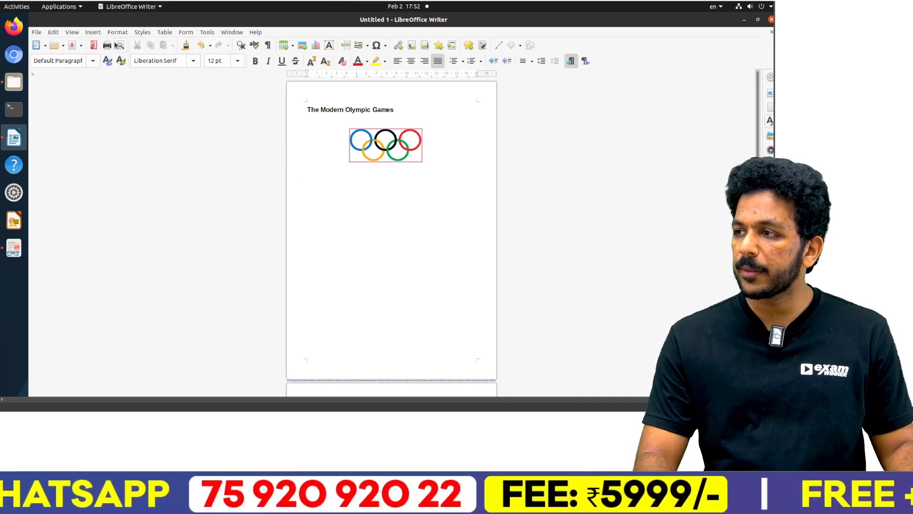
scroll(328, 238, "down", 5)
scroll(350, 268, "up", 4)
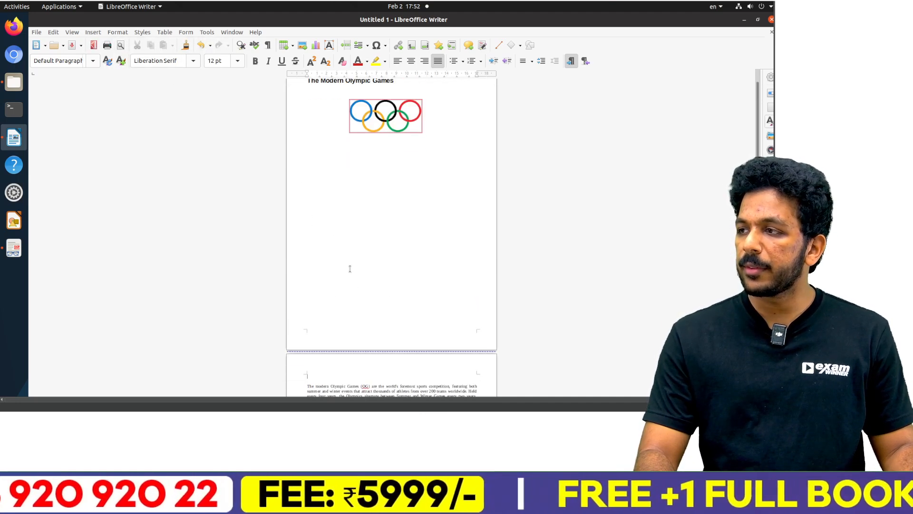
Step: Insert a table of contents below the Olympic rings on the first page and test its Youth Games link
left_click(92, 32)
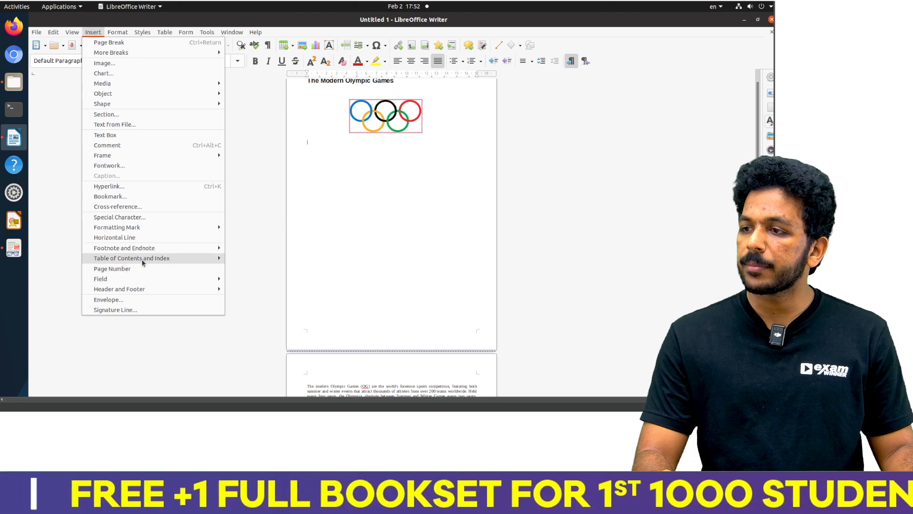
left_click(301, 237)
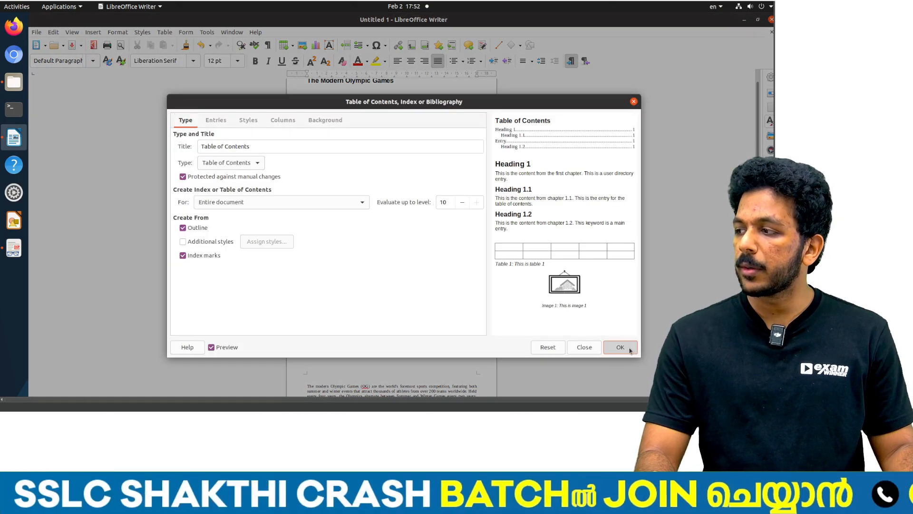
left_click(620, 347)
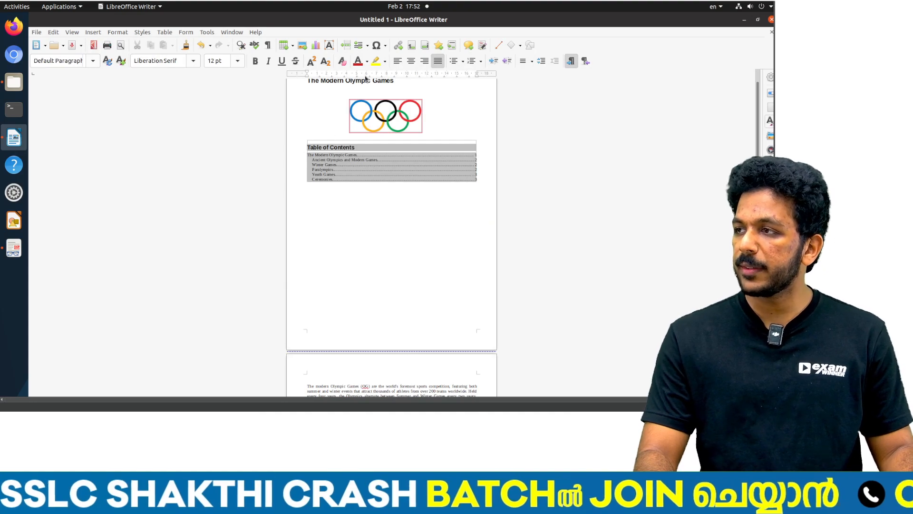
scroll(340, 247, "down", 3)
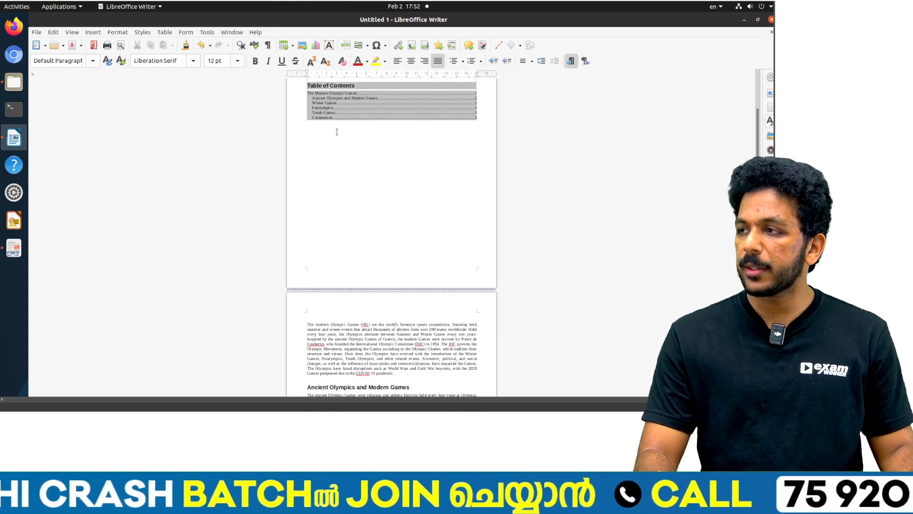
left_click(333, 115, "ctrl")
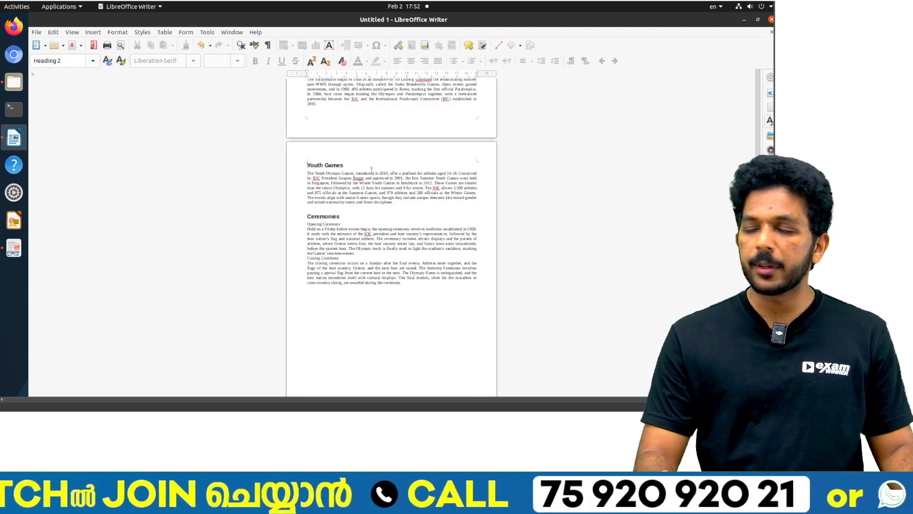
Step: Save the Olympics document as 2025_3 in the Exam10 folder inside 2025 Supporting Files on the Desktop
key("ctrl+s")
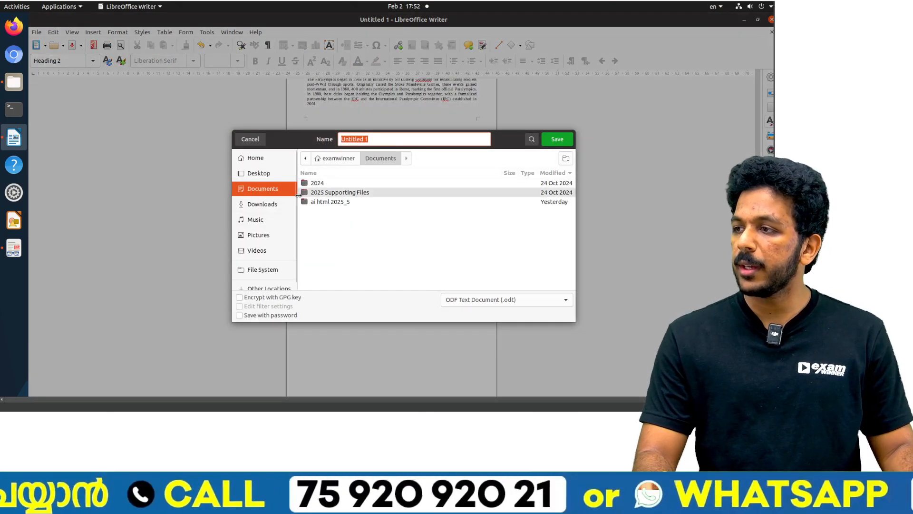
left_click(257, 173)
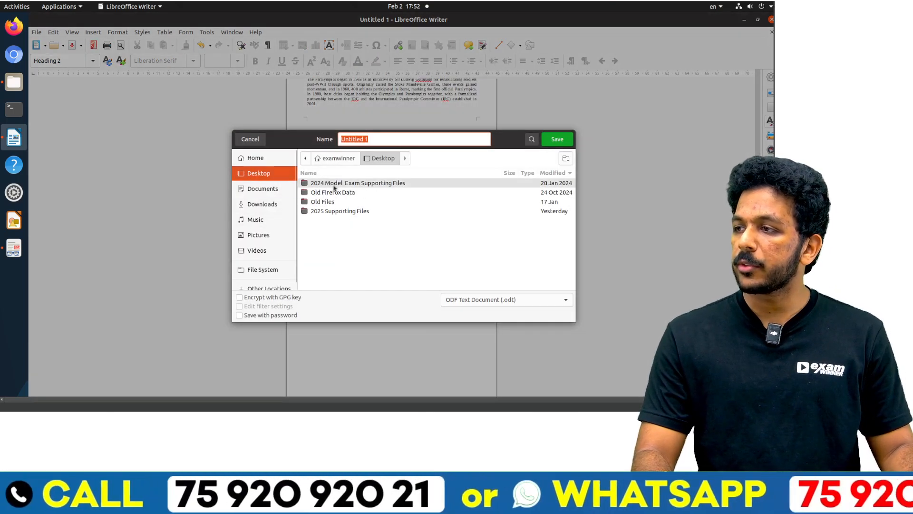
left_click(332, 211)
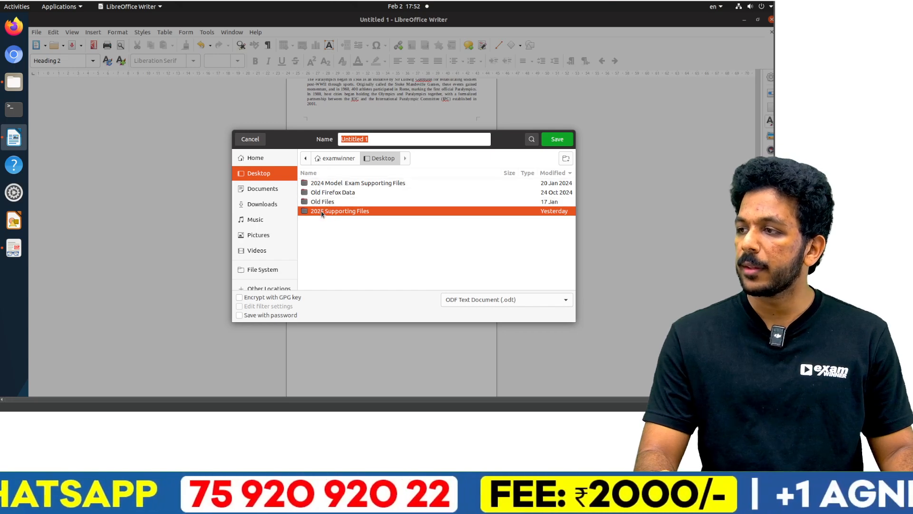
double_click(325, 212)
double_click(323, 202)
triple_click(366, 141)
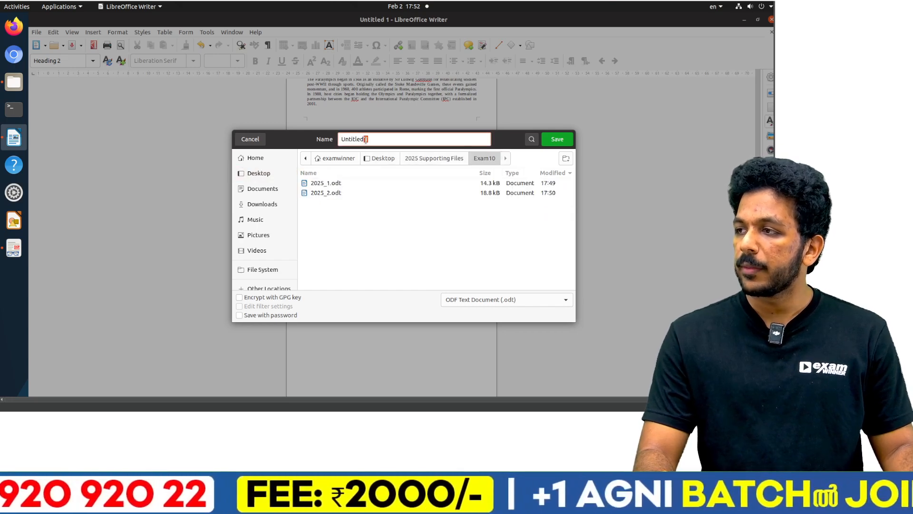
type("2025_")
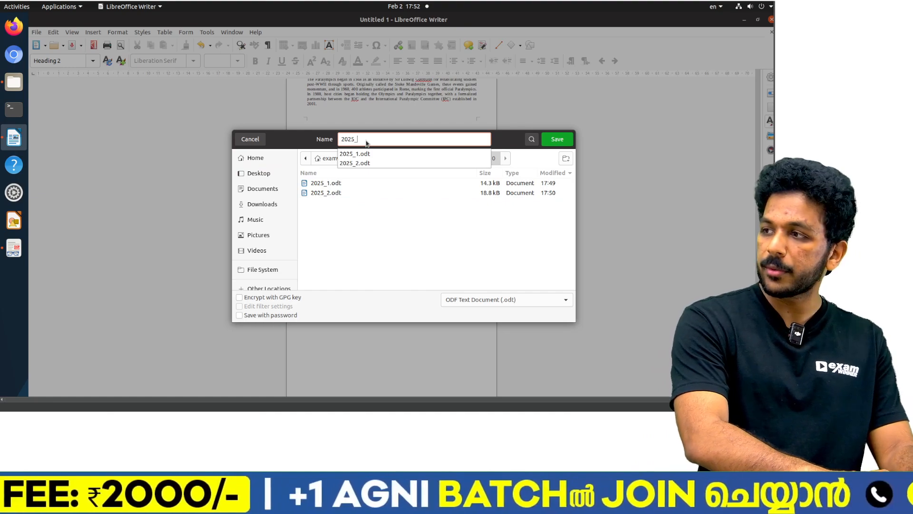
type("3")
key("Return")
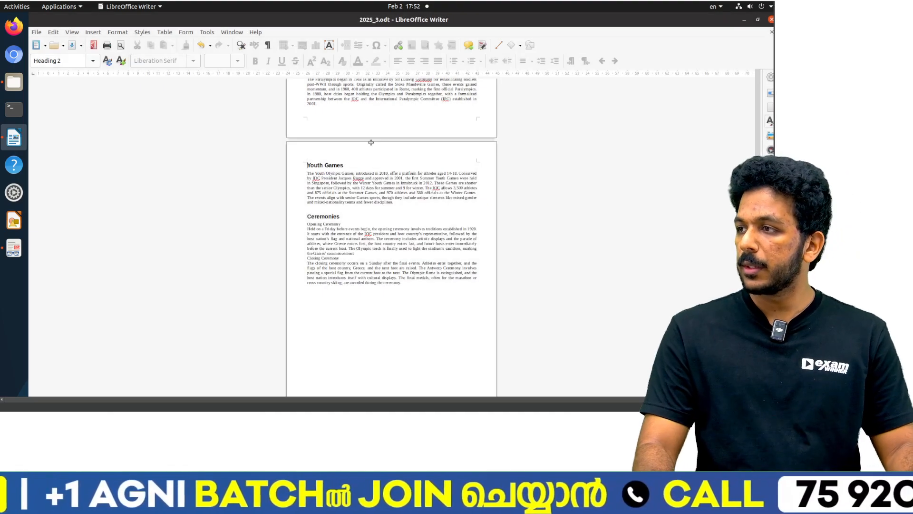
Step: Switch to the PDF and review the Activity 3 hints and saving instructions against the finished article
key("alt+Tab")
scroll(264, 233, "up", 5)
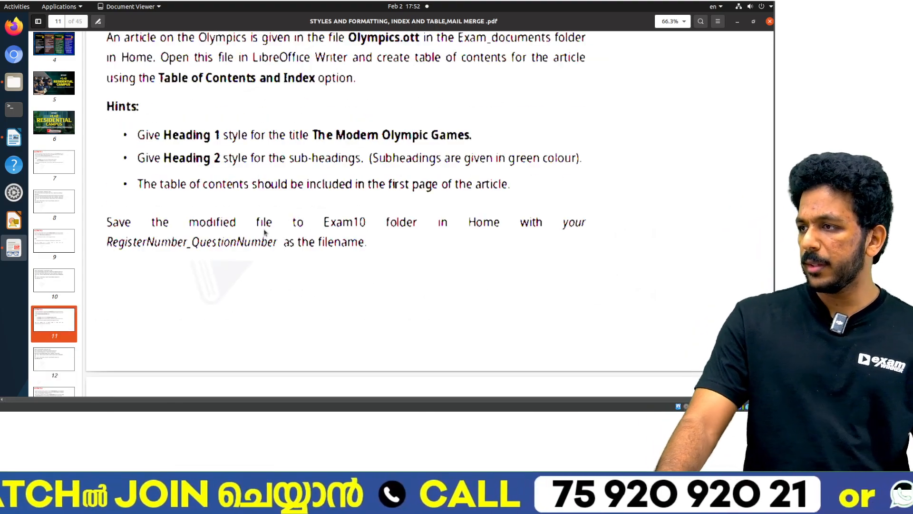
key("alt+Tab")
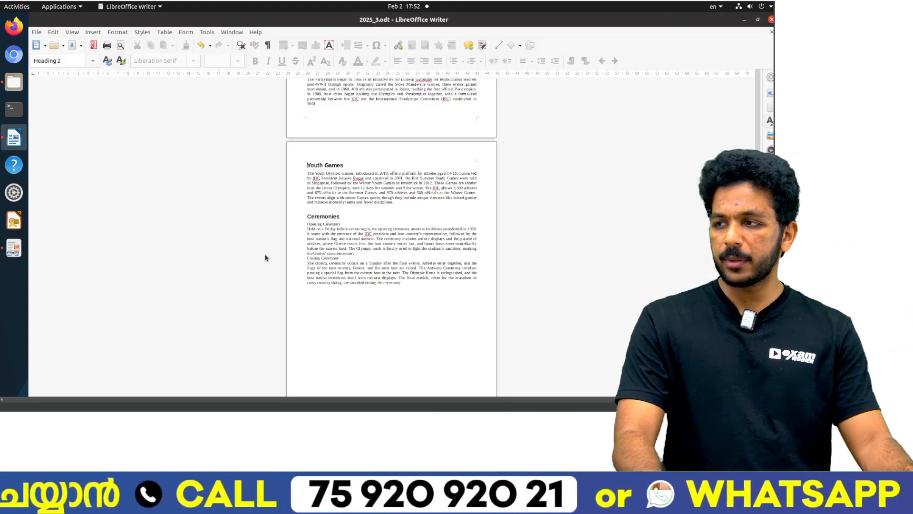
scroll(265, 259, "down", 1)
key("alt+Tab")
scroll(265, 266, "down", 10)
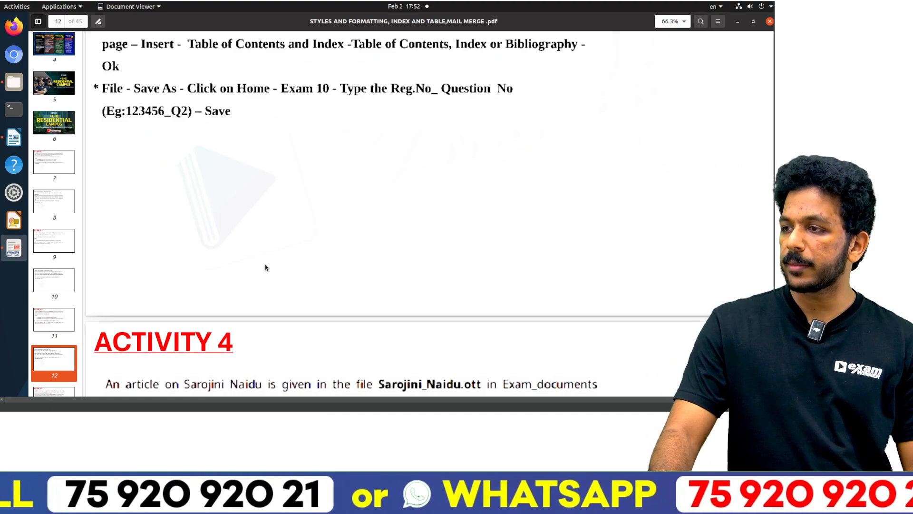
Step: Close the 2025_3 document and the LibreOffice Start Center
key("alt+Tab")
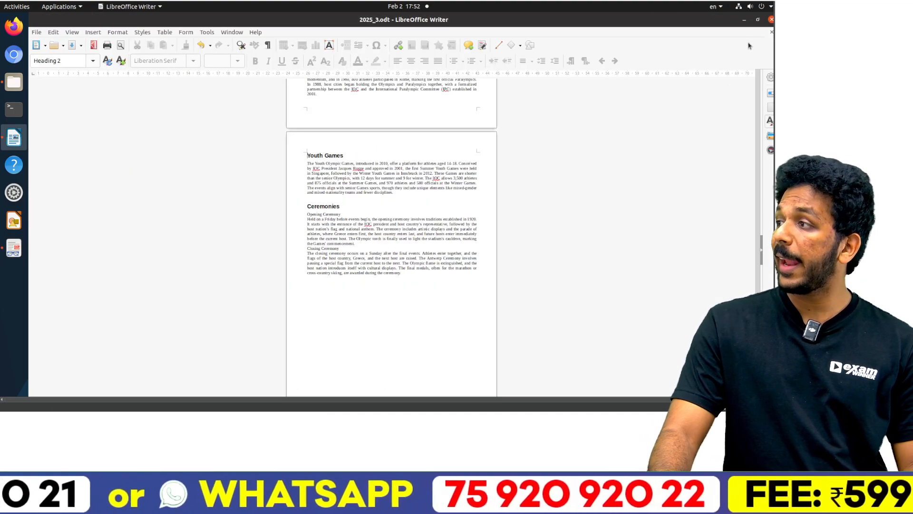
left_click(771, 33)
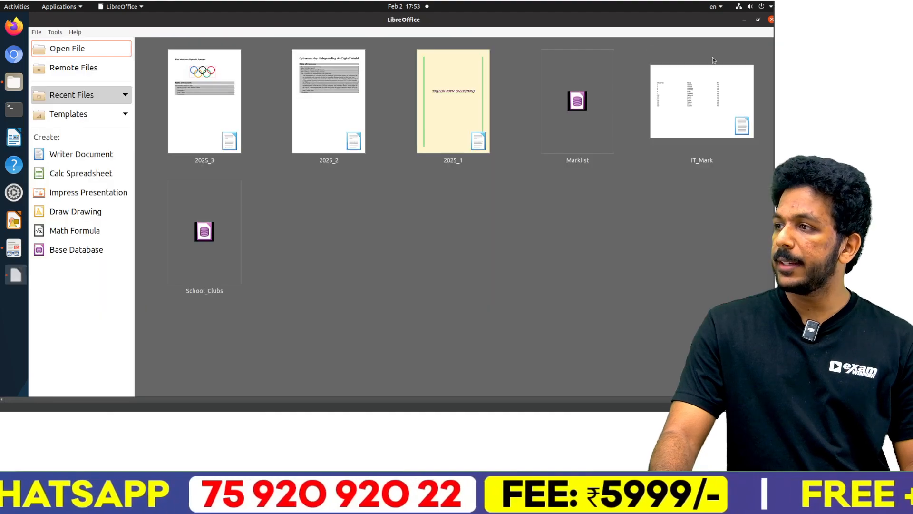
left_click(771, 19)
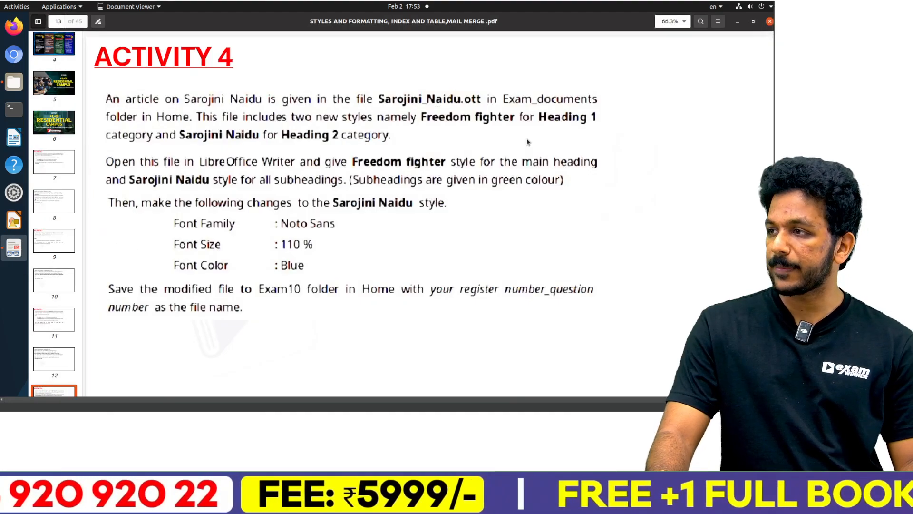
Step: Open Sarojini_Naidu.ott from the Exam_documents folder in the file manager
key("alt+Tab")
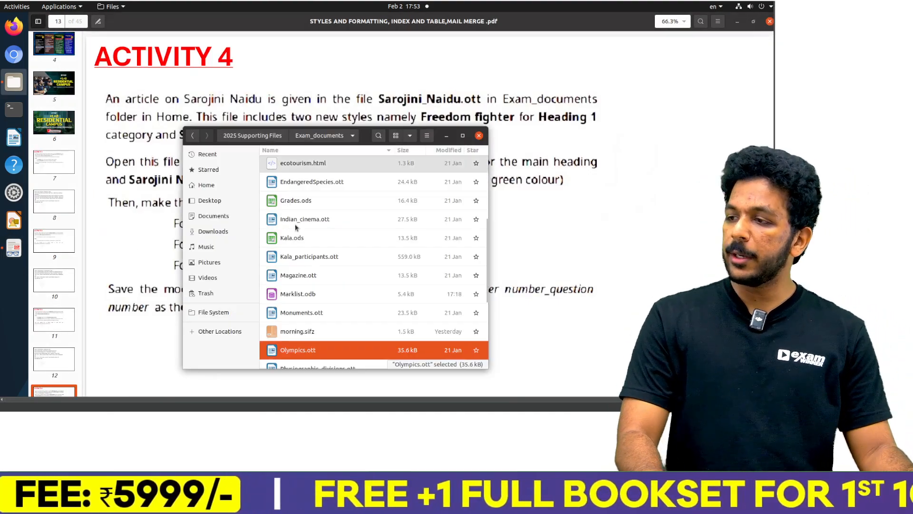
scroll(304, 273, "down", 6)
left_click(301, 286)
double_click(300, 284)
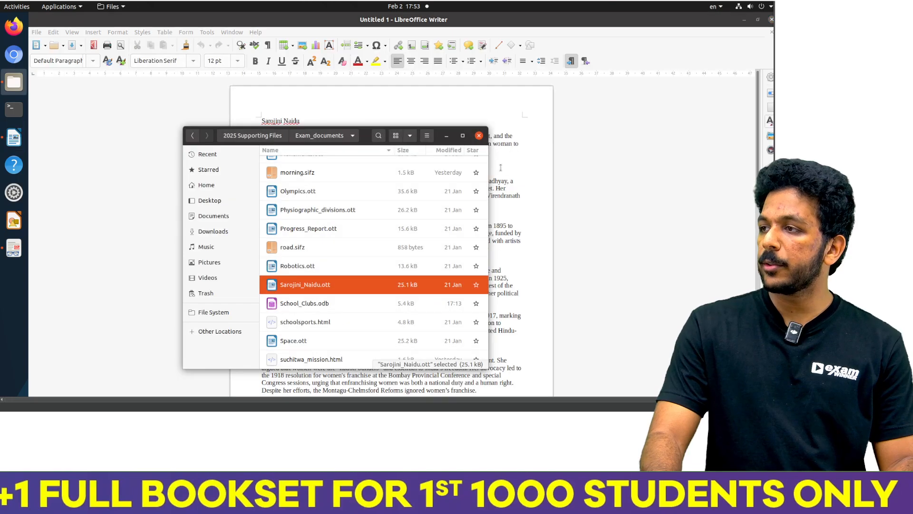
Step: Check the Activity 4 instructions in the PDF and apply the Freedom fighter style under Heading 1 to the main heading
key("alt+Tab")
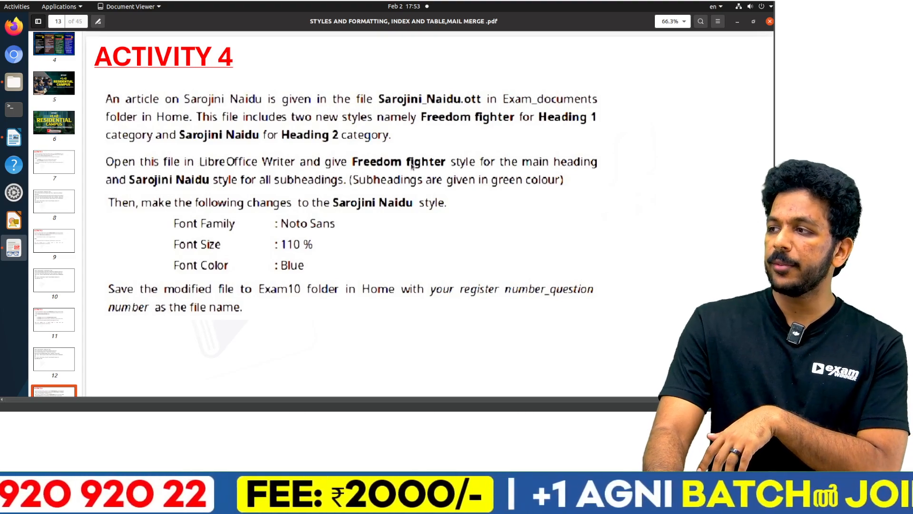
key("alt+Tab")
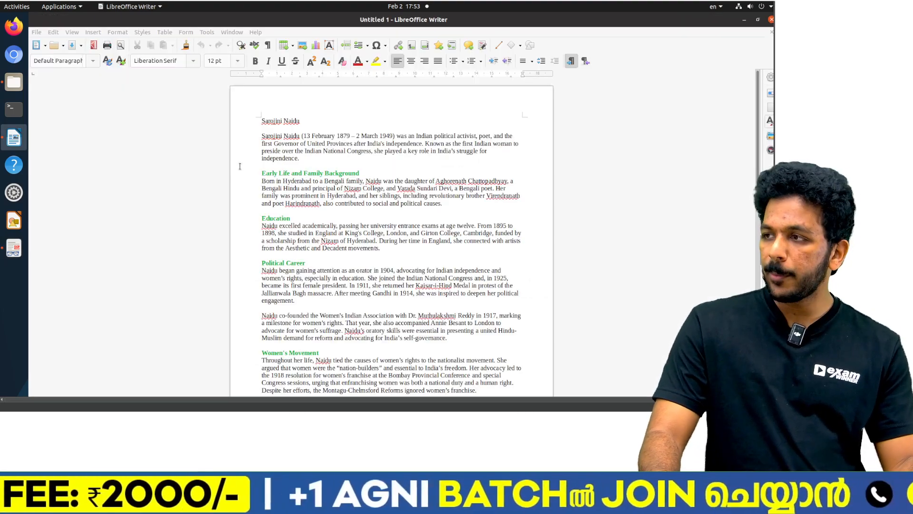
triple_click(282, 120)
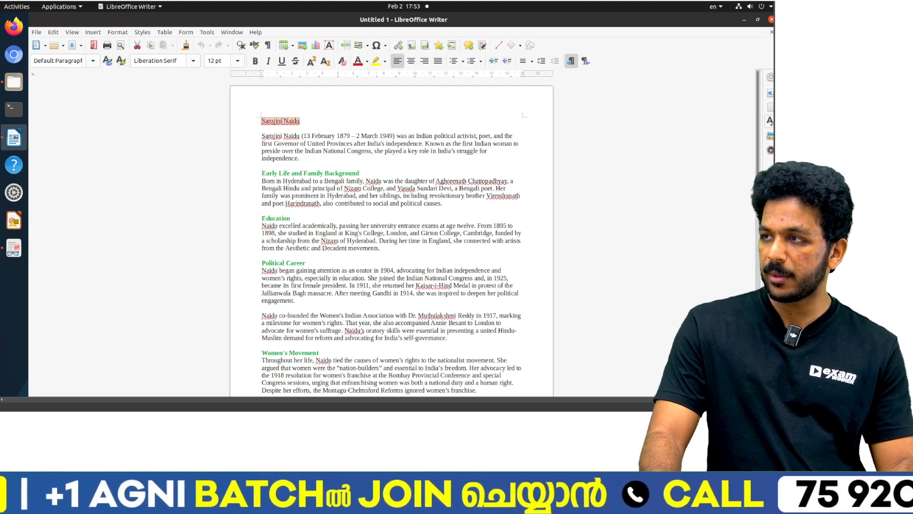
left_click(140, 34)
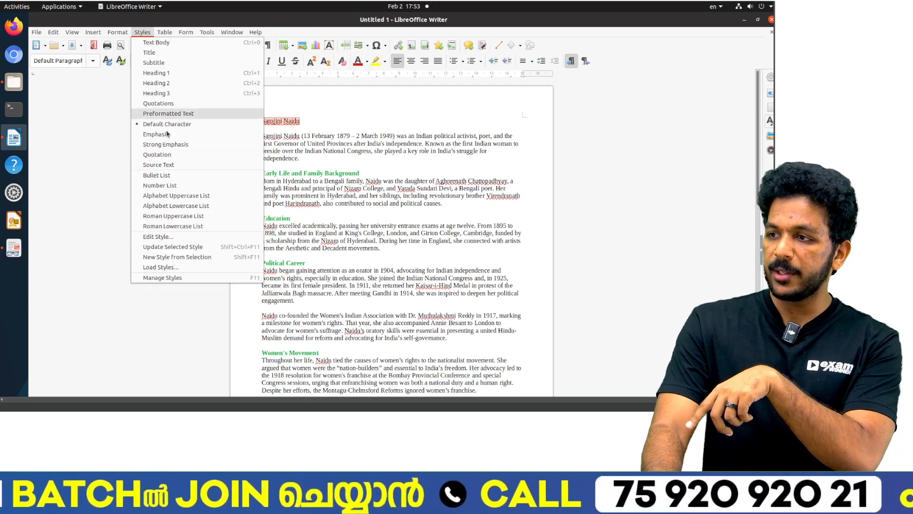
left_click(183, 275)
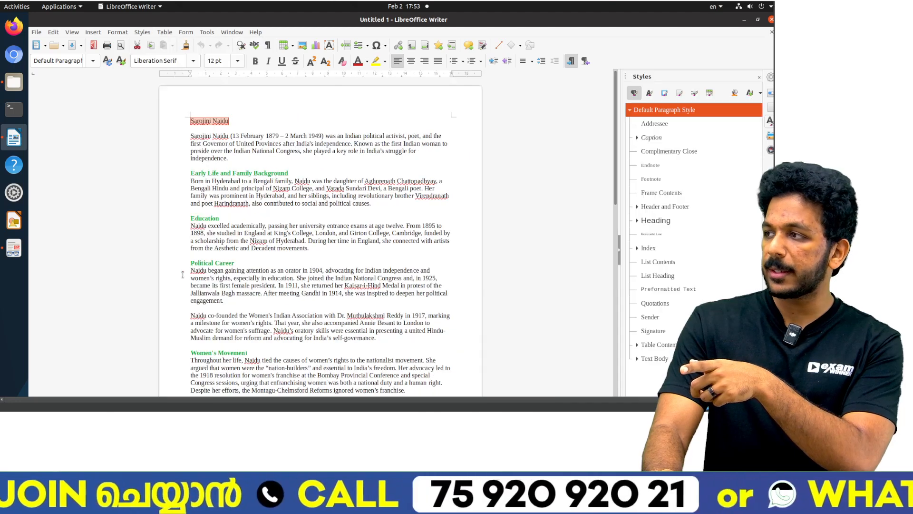
left_click(637, 221)
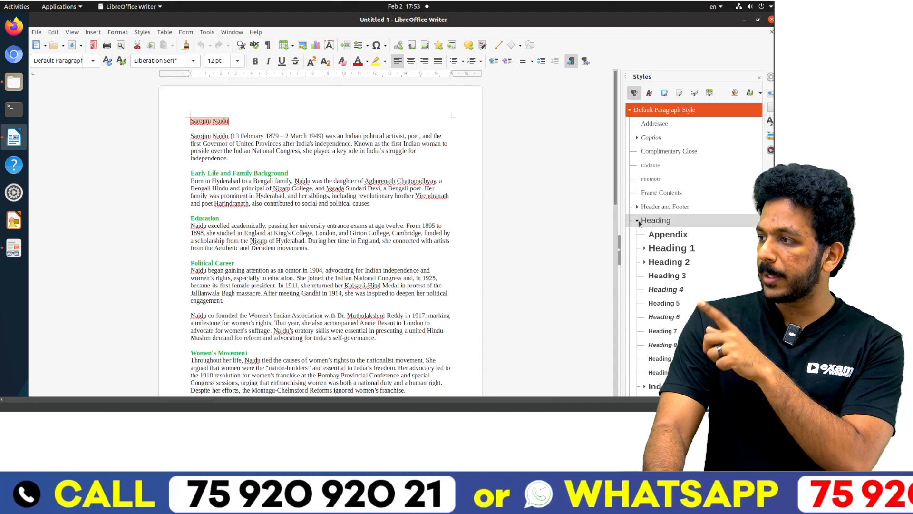
left_click(643, 249)
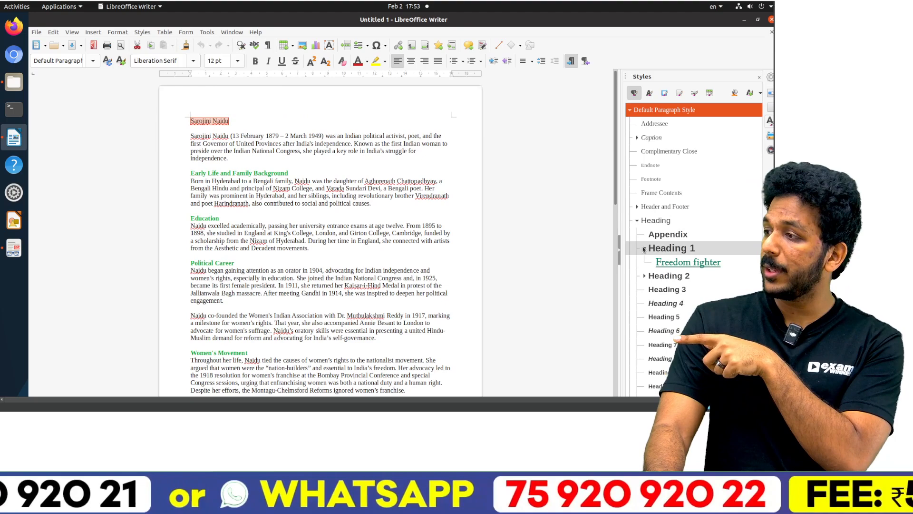
double_click(669, 264)
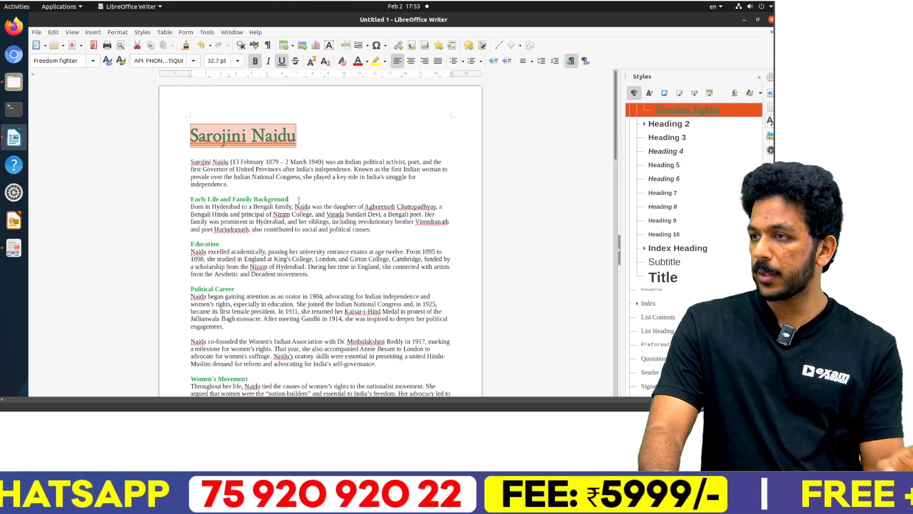
Step: Apply the Sarojini Naidu style under Heading 2 to all green subheadings, from Early Life and Family Background through Works About Naidu
key("alt+Tab")
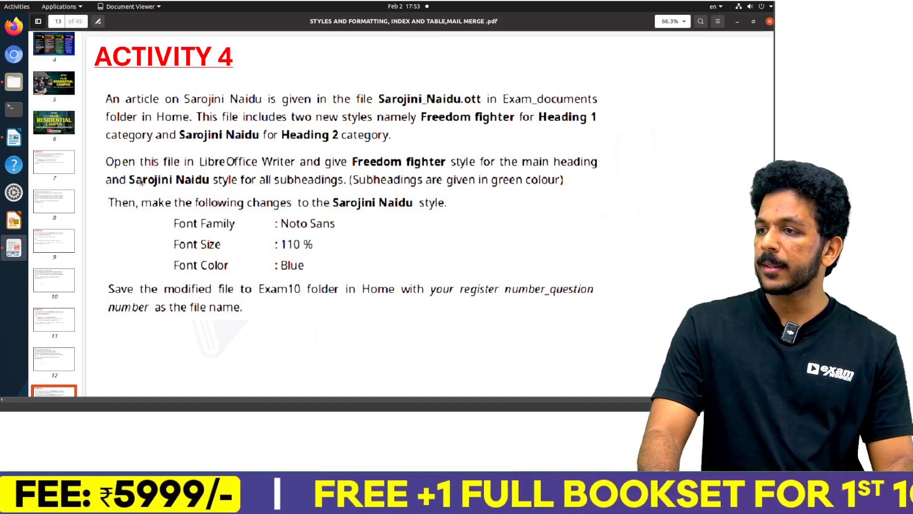
key("alt+Tab")
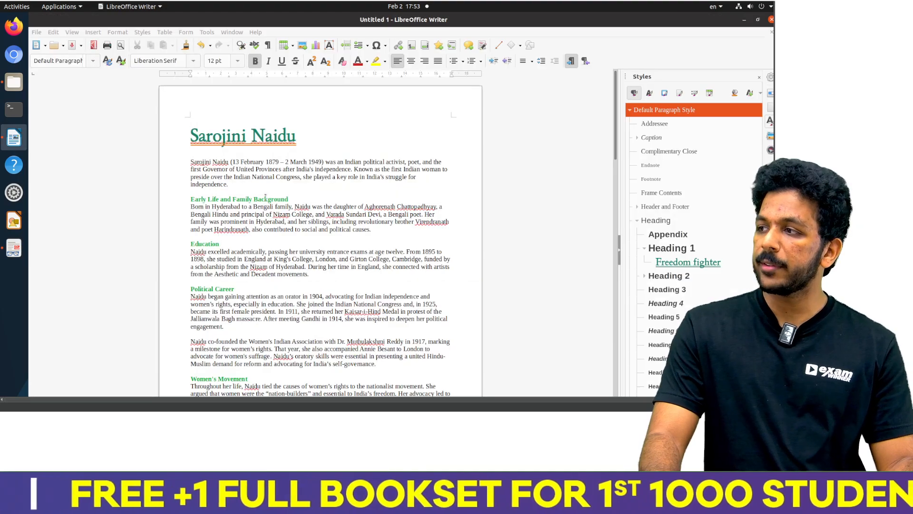
left_click_drag(288, 200, 190, 199)
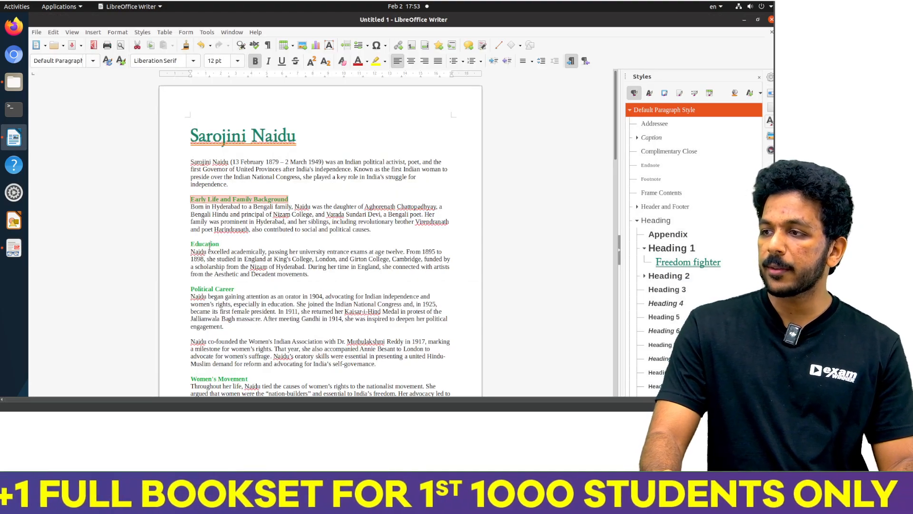
double_click(208, 243, "ctrl")
triple_click(212, 288, "ctrl")
scroll(224, 266, "down", 3)
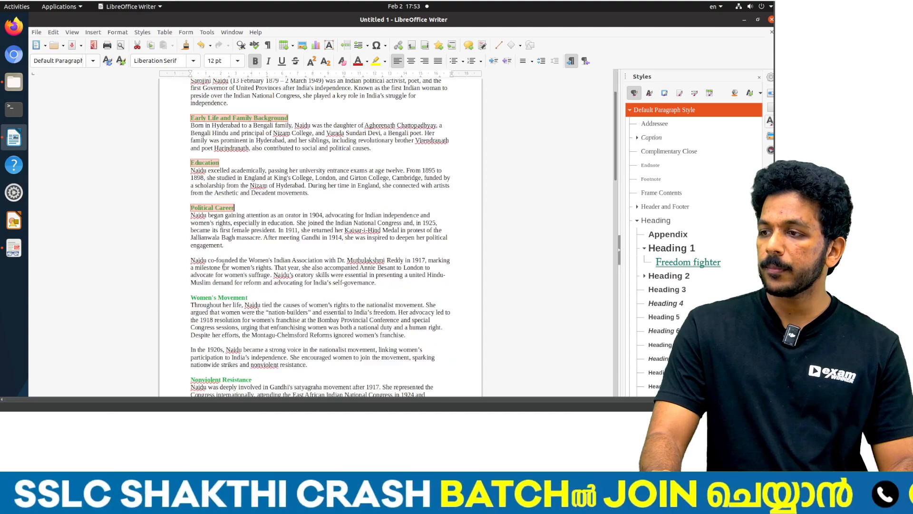
triple_click(217, 297, "ctrl")
scroll(230, 280, "down", 3)
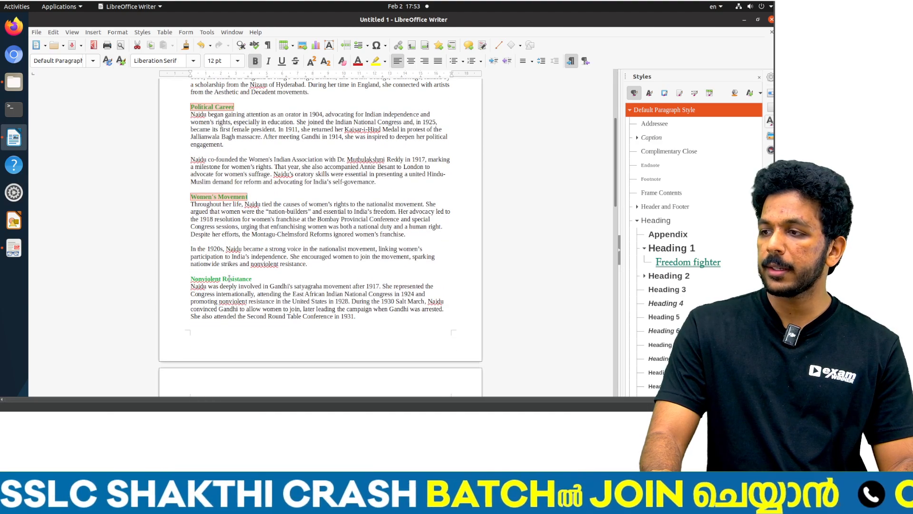
triple_click(220, 278, "ctrl")
scroll(237, 243, "down", 3)
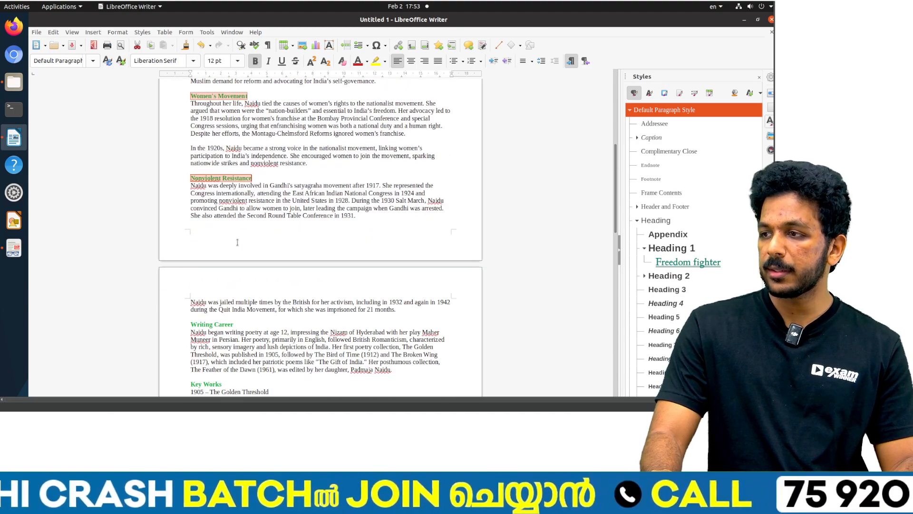
triple_click(216, 323, "ctrl")
scroll(230, 262, "down", 3)
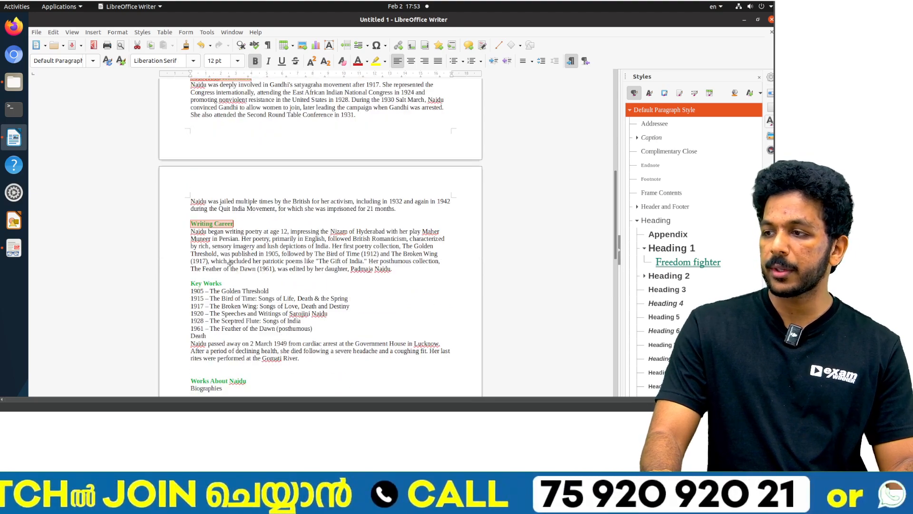
triple_click(200, 283, "ctrl")
scroll(212, 269, "down", 3)
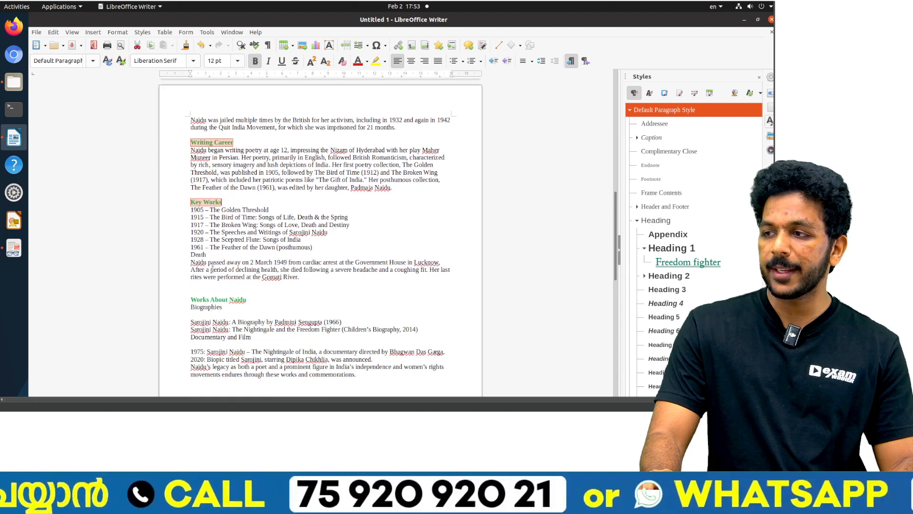
triple_click(219, 298, "ctrl")
scroll(235, 274, "down", 7)
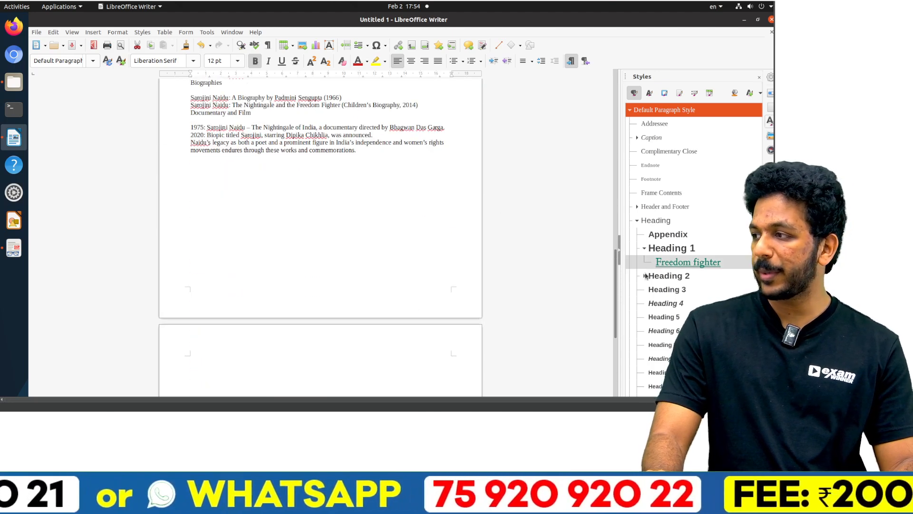
left_click(644, 276)
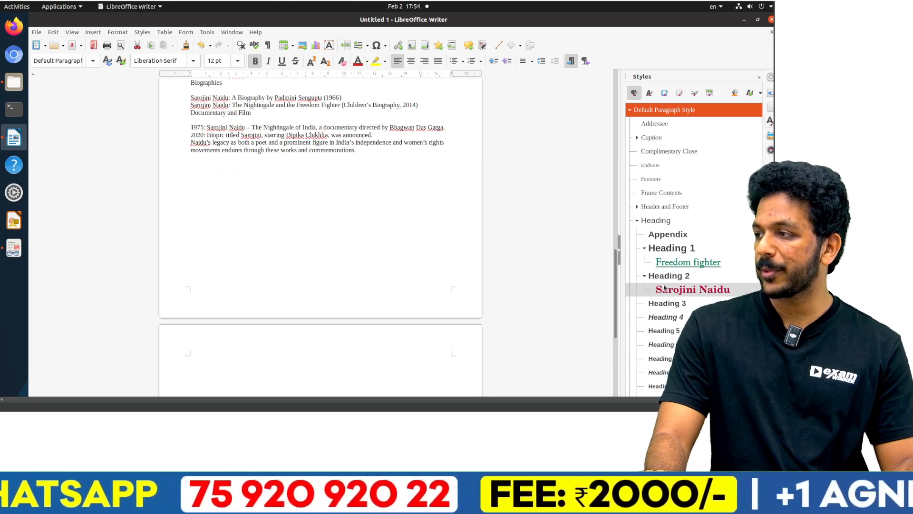
double_click(669, 289)
Step: Look over the styled subheadings, and undo and redo the Sarojini Naidu style change
scroll(262, 202, "up", 5)
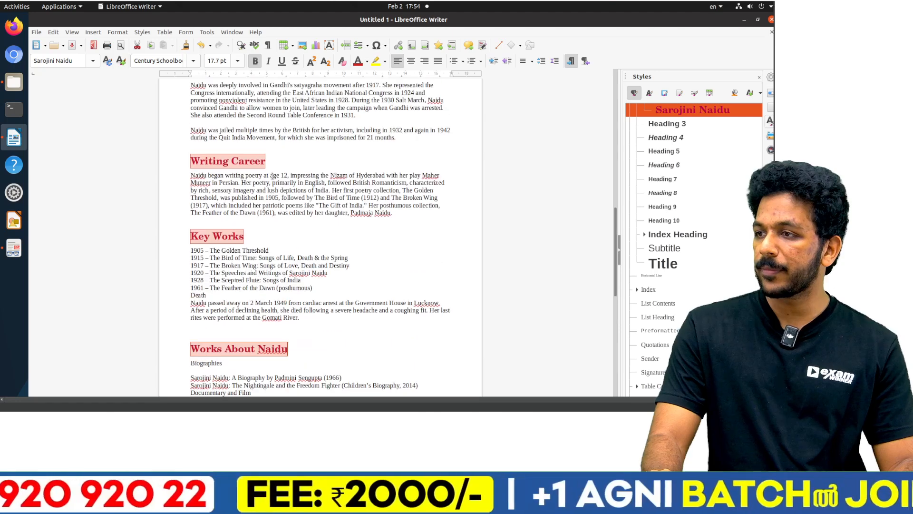
left_click(262, 202)
scroll(209, 246, "down", 4)
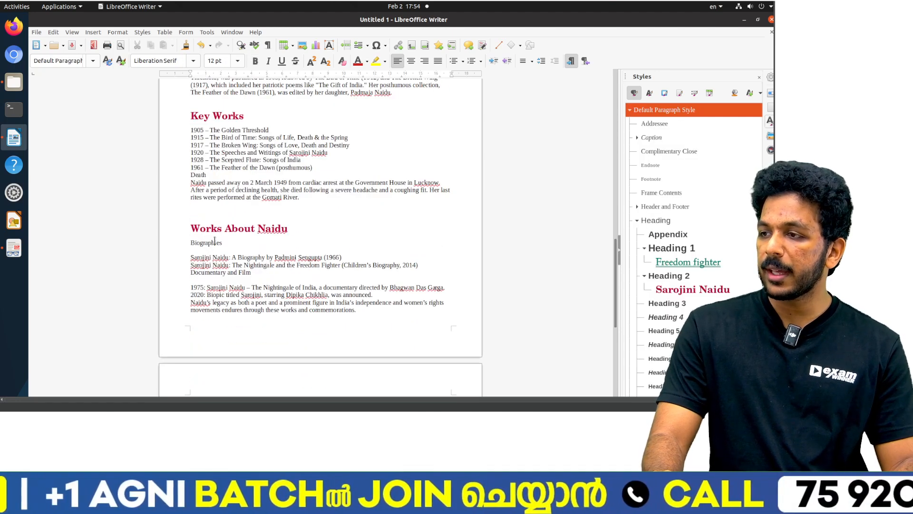
key("ctrl+z")
key("ctrl+y")
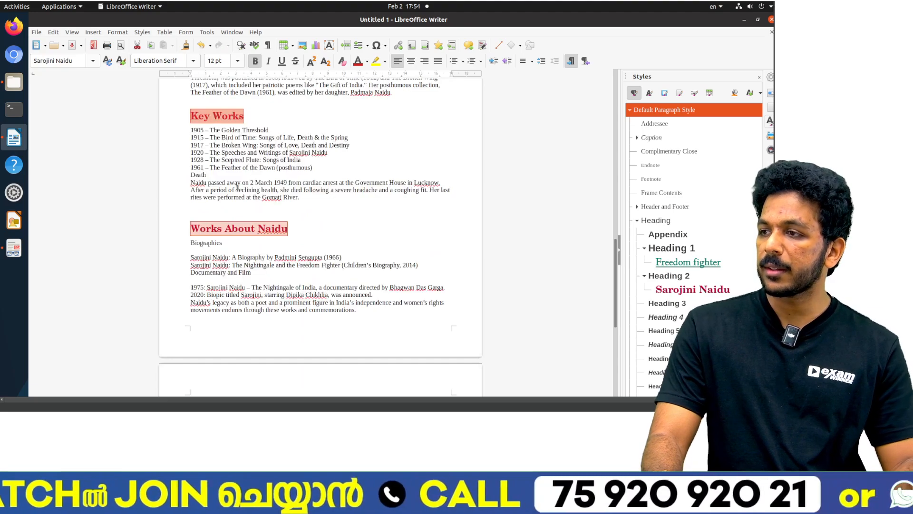
Step: Check the required style changes in the Activity 4 PDF and open the Sarojini Naidu paragraph style for modification
scroll(237, 188, "up", 20)
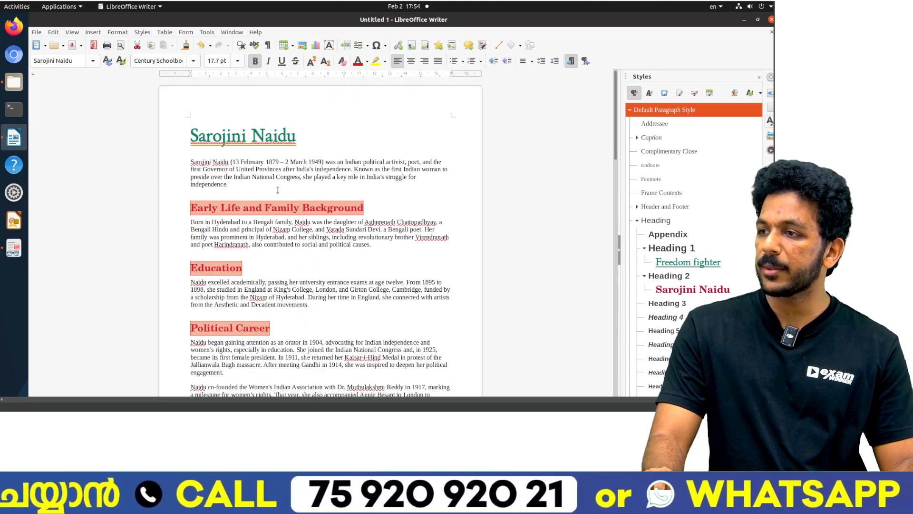
key("alt+Tab")
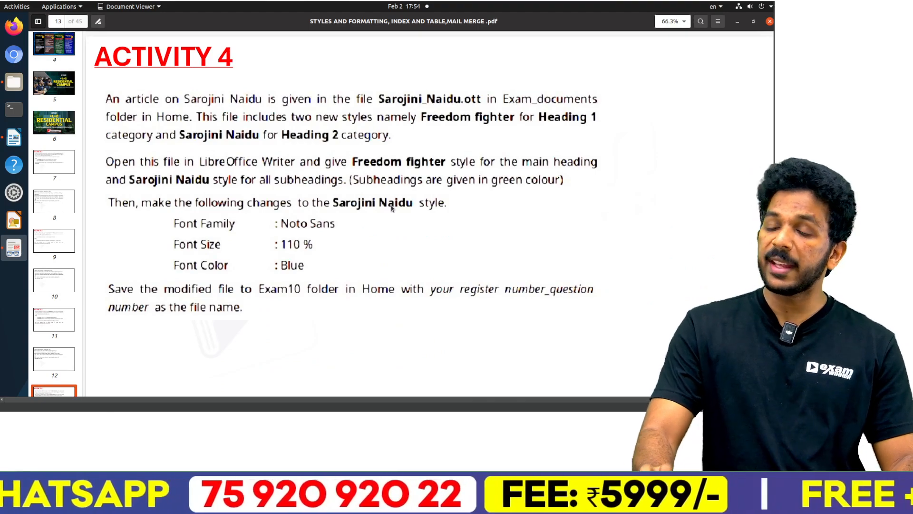
key("alt+Tab")
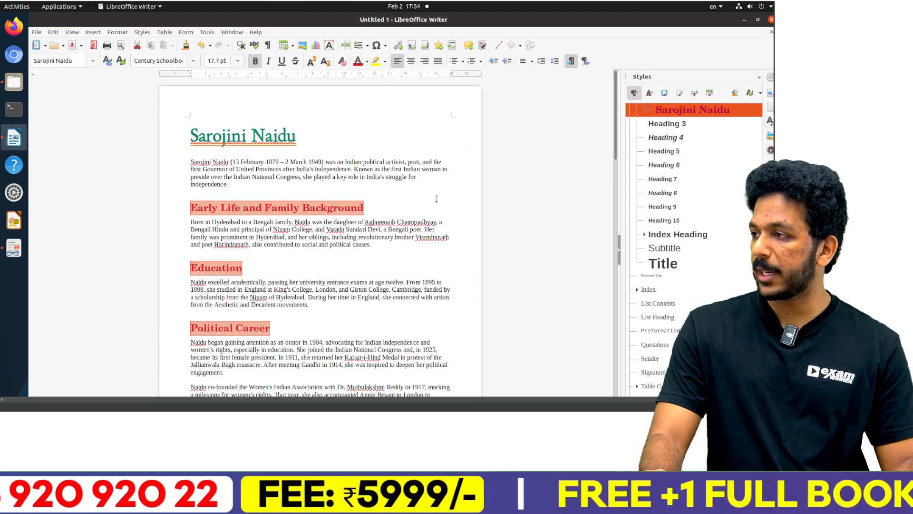
scroll(684, 172, "up", 3)
right_click(684, 174)
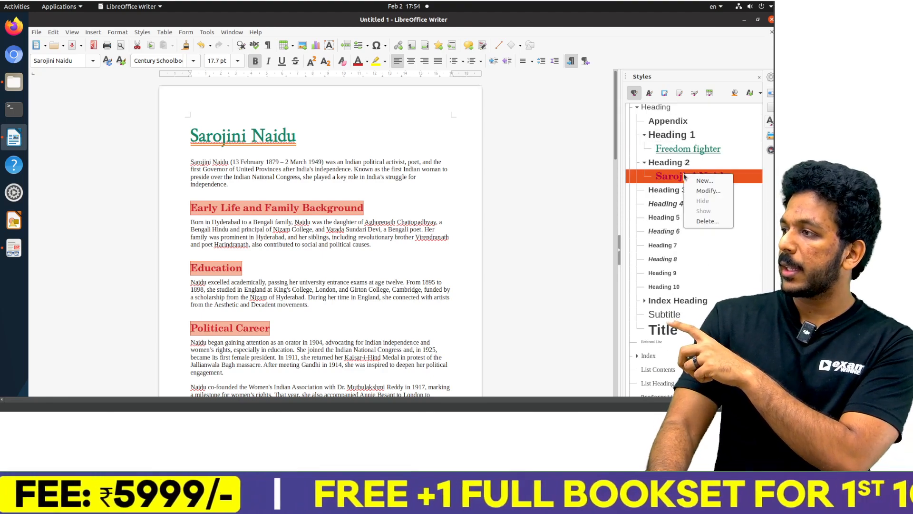
left_click(704, 190)
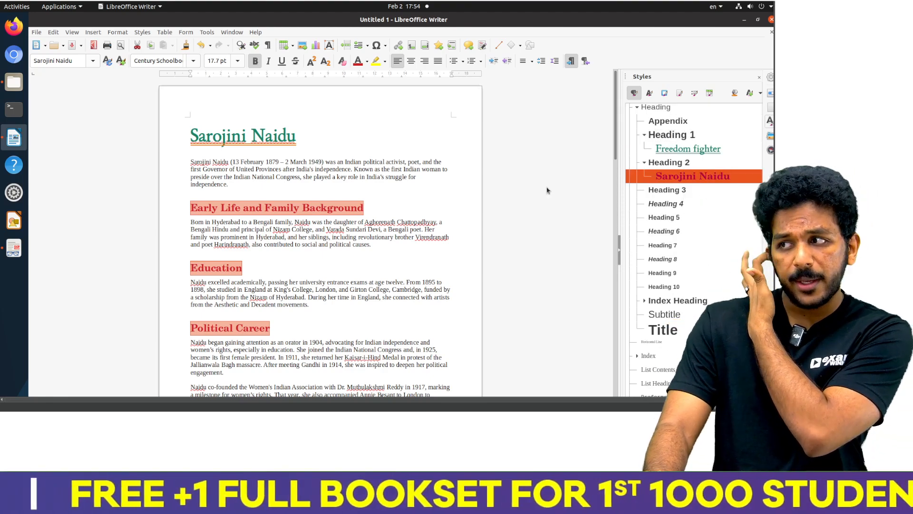
Step: Set the Sarojini Naidu style's Western font family to Noto Sans and check its size against the 110% required in the PDF
key("alt+Tab")
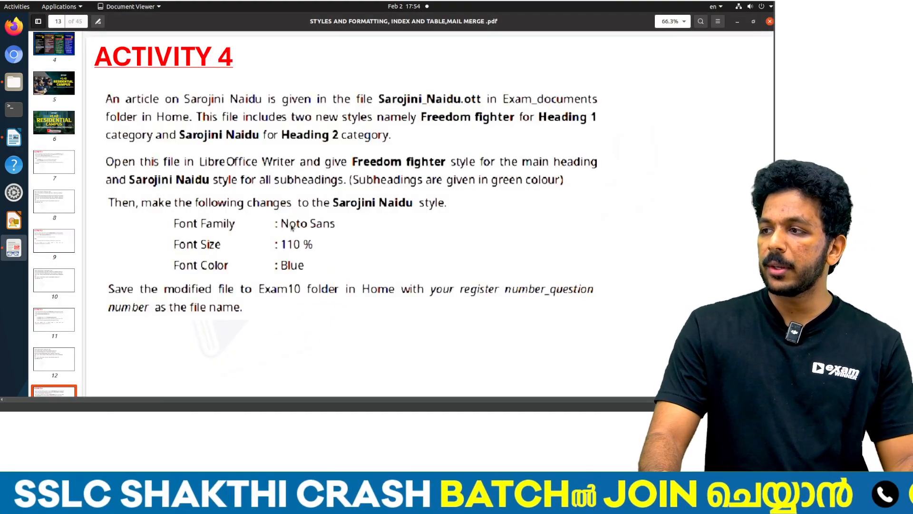
key("alt+Tab")
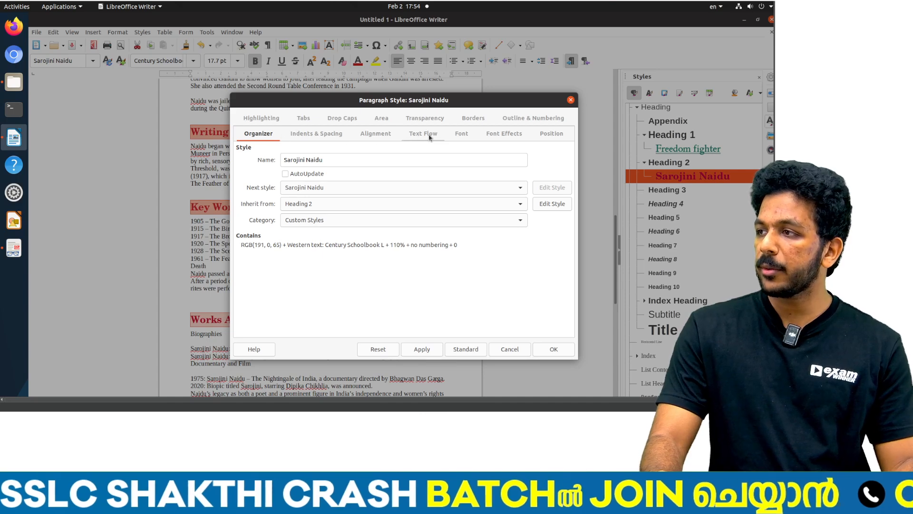
left_click(463, 133)
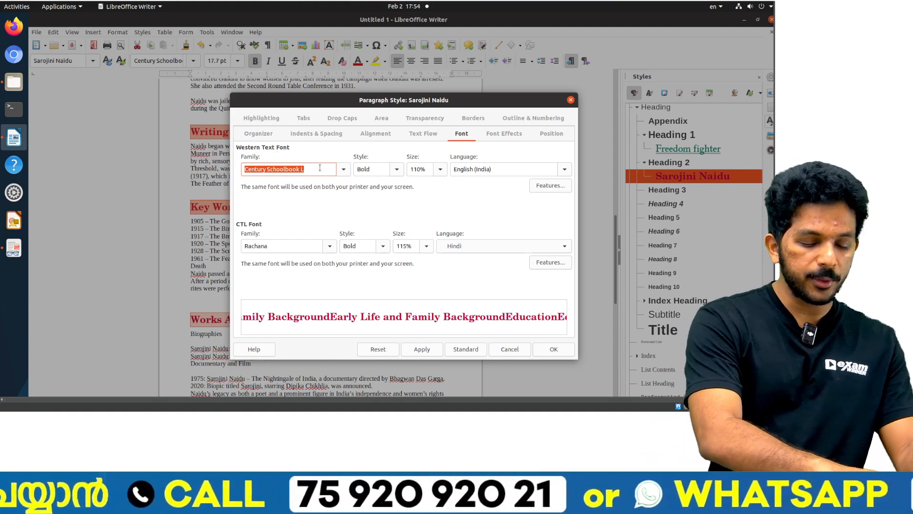
type("Noto Sans")
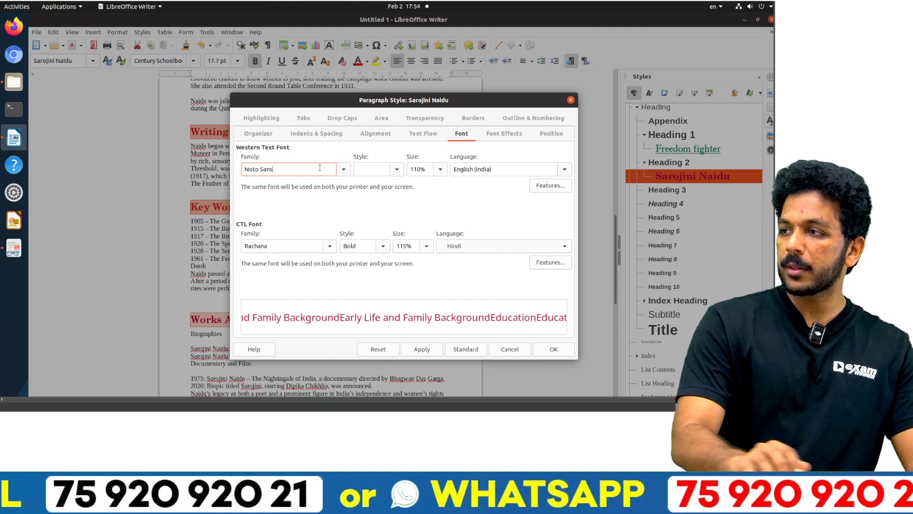
key("alt+Tab")
key("alt+Tab")
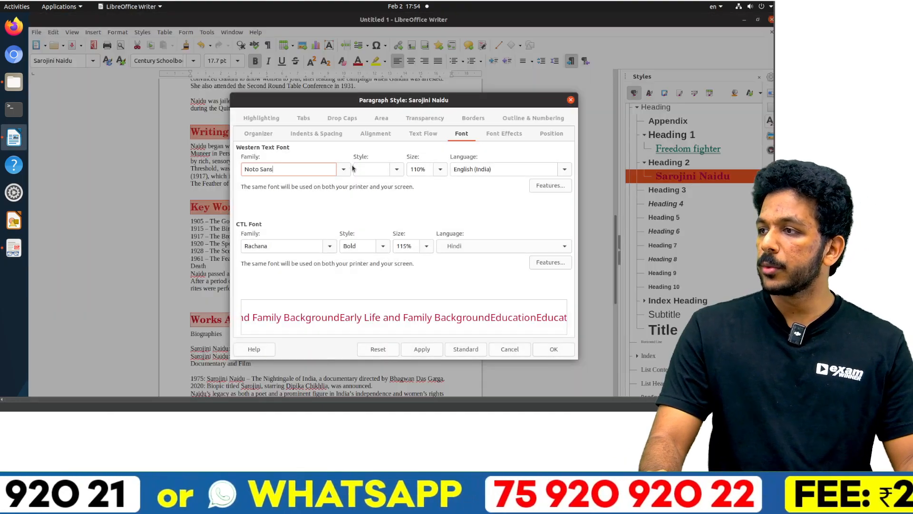
left_click(411, 170)
key("alt+Tab")
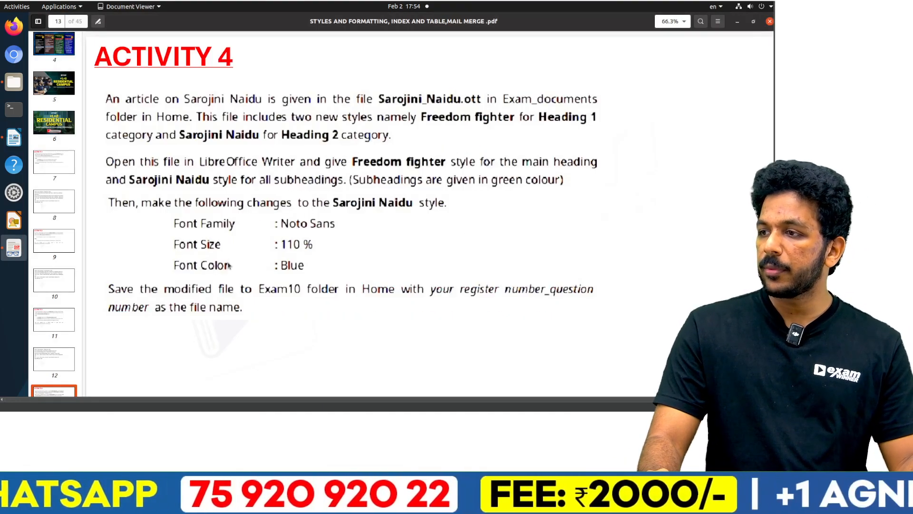
key("alt+Tab")
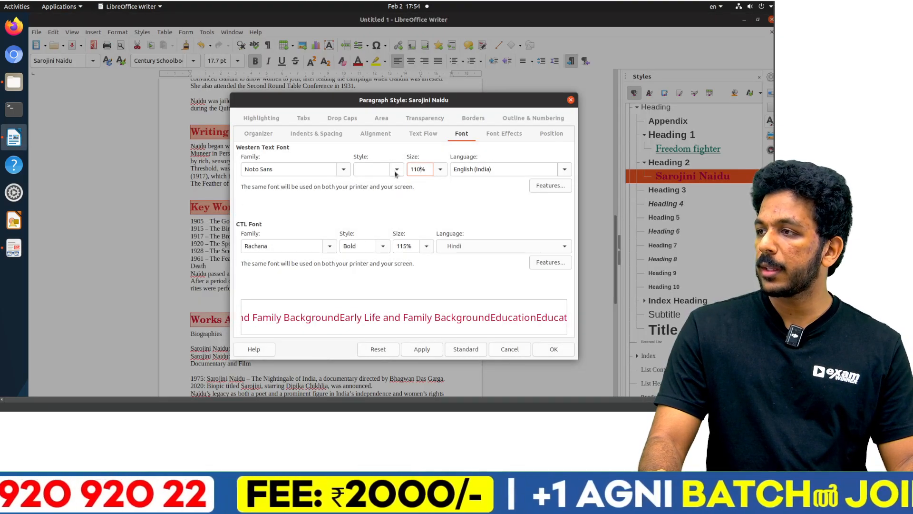
Step: Set the Sarojini Naidu style's font color to Blue, recheck the PDF requirements and apply the style changes
left_click(504, 133)
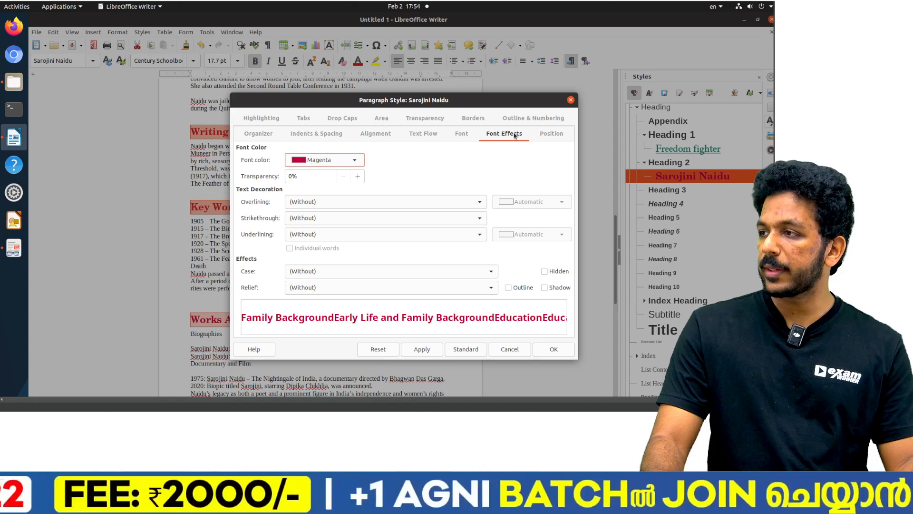
left_click(338, 162)
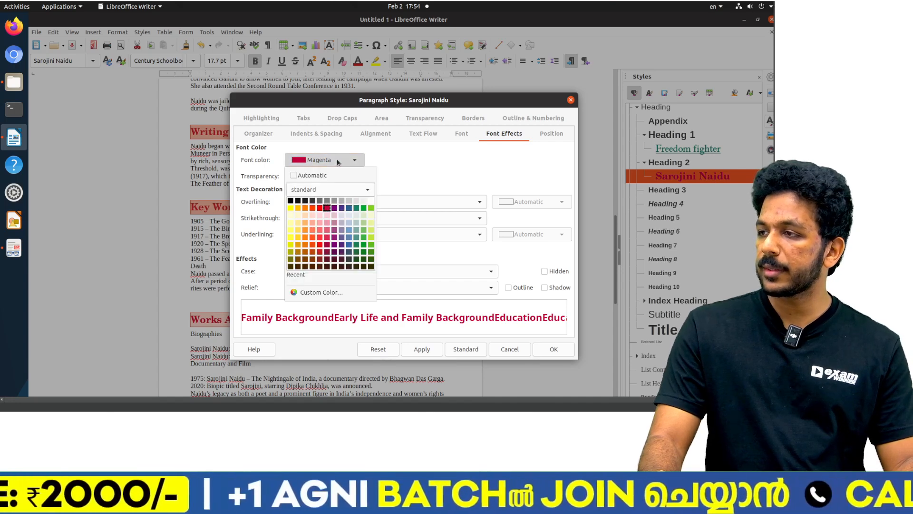
left_click(349, 209)
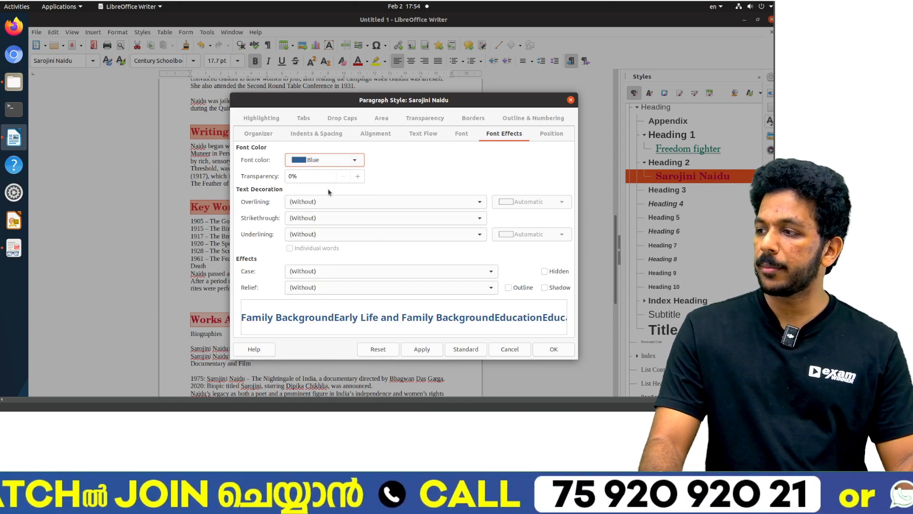
key("alt+Tab")
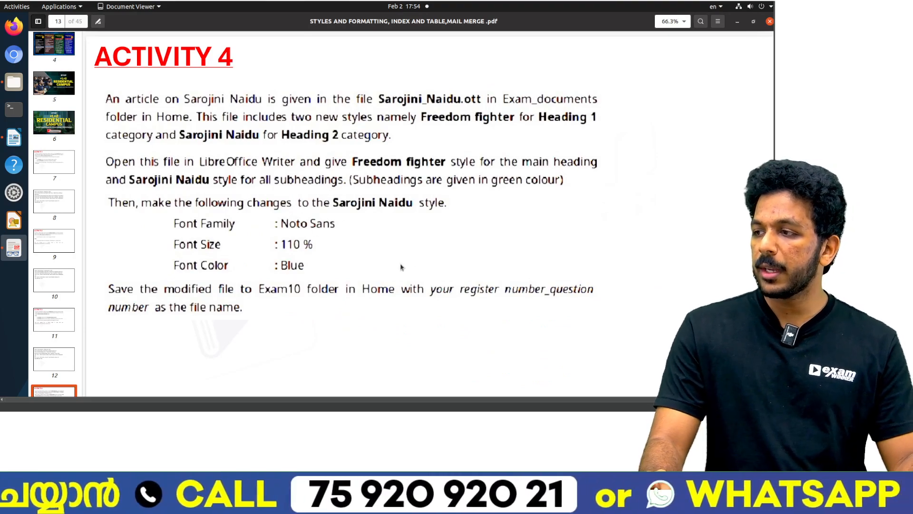
key("alt+Tab")
left_click(422, 349)
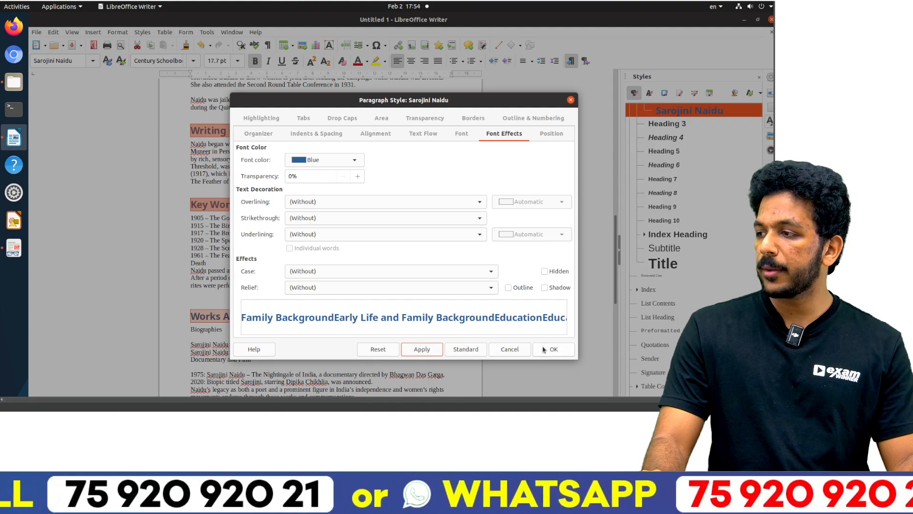
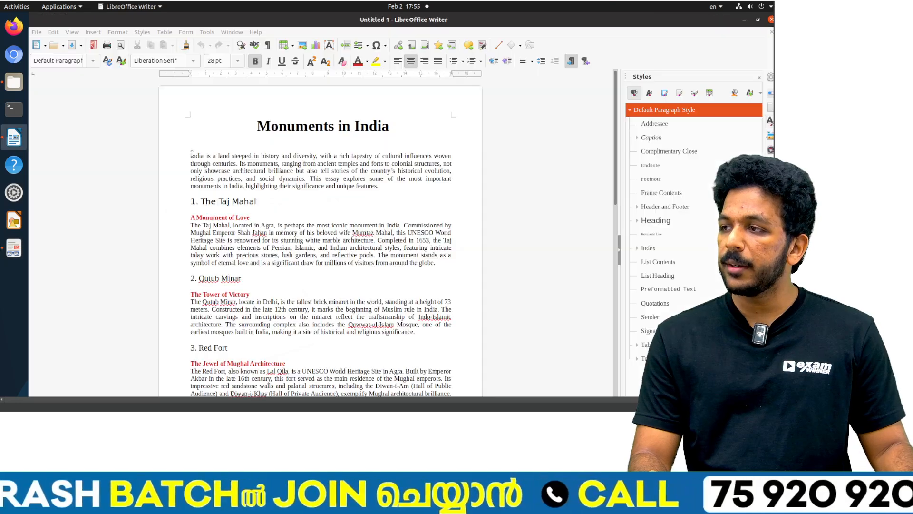
Step: Apply the Heading 1 style to all eight numbered main headings, from The Taj Mahal to Gol Gumbaz
left_click_drag(200, 202, 257, 201)
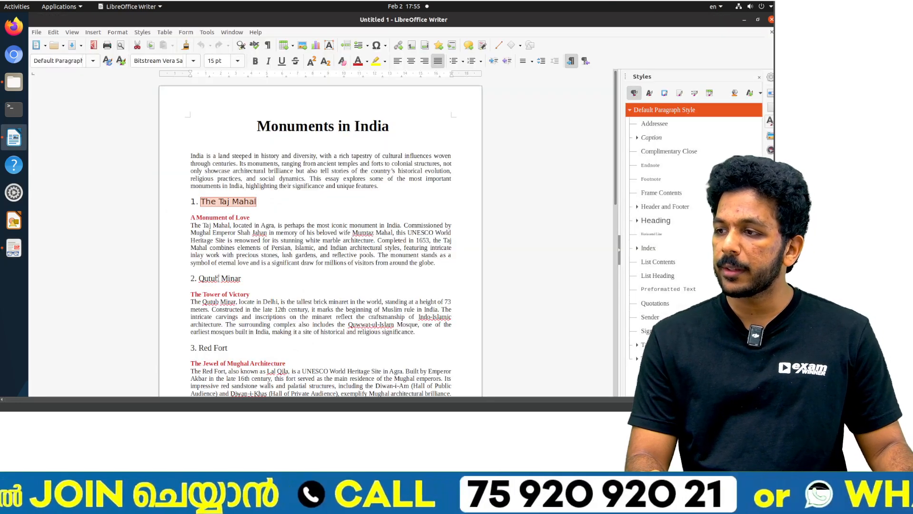
left_click_drag(199, 278, 241, 278)
double_click(214, 348, "ctrl")
left_click_drag(214, 348, 198, 347)
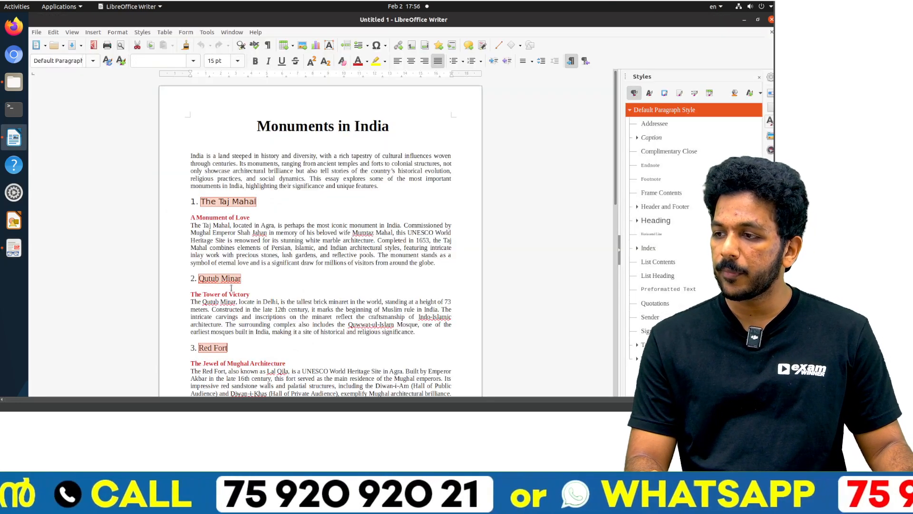
scroll(230, 285, "down", 6)
left_click_drag(200, 261, 220, 261)
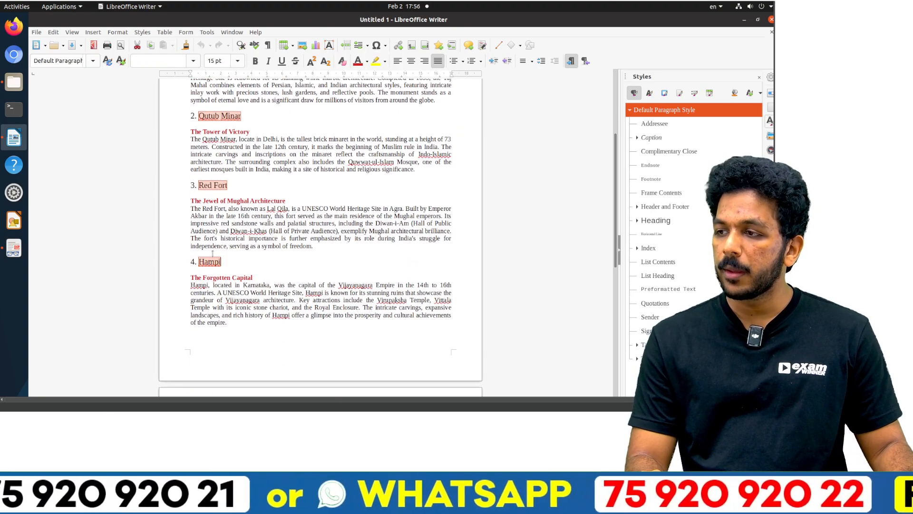
scroll(219, 252, "down", 10)
left_click_drag(198, 187, 277, 187)
triple_click(227, 263, "ctrl")
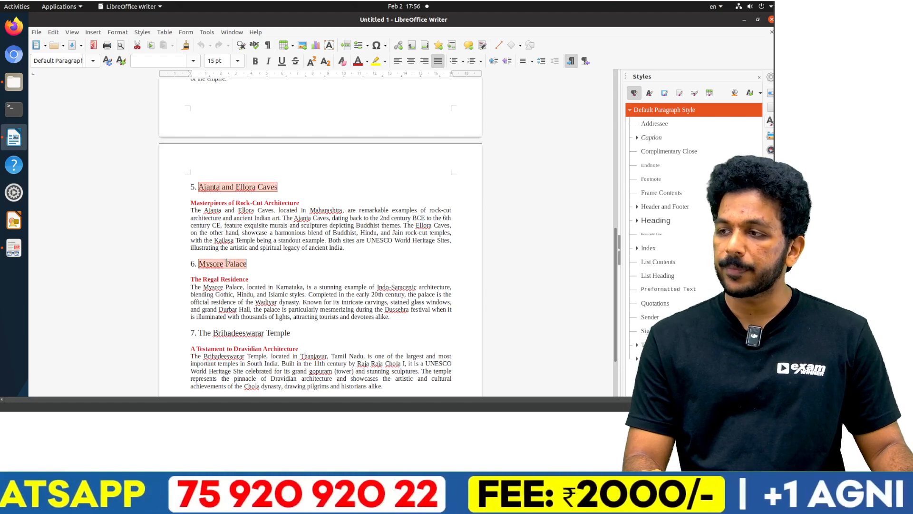
triple_click(222, 334, "ctrl")
scroll(228, 295, "down", 6)
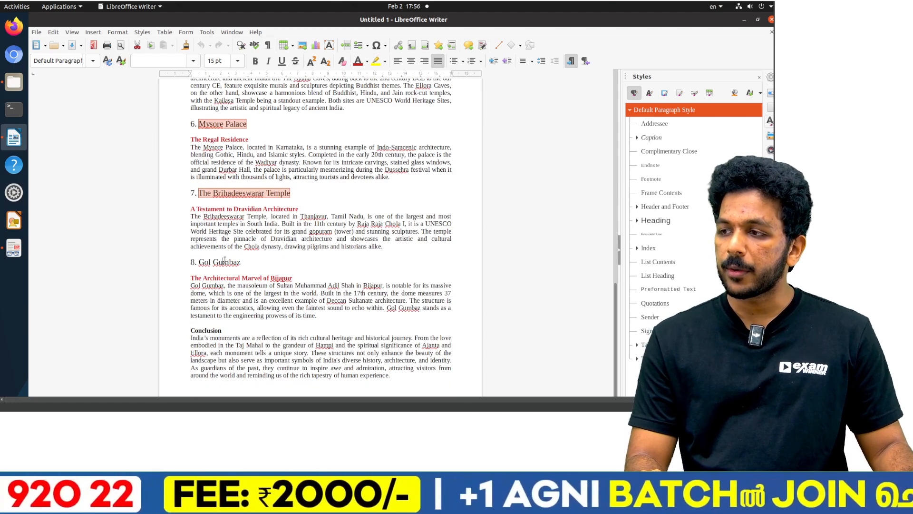
triple_click(224, 261, "ctrl")
scroll(225, 259, "down", 2)
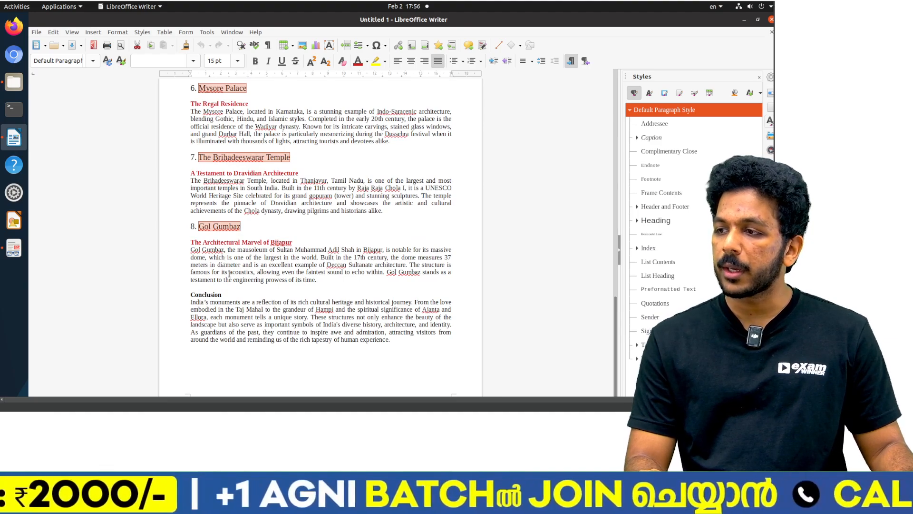
scroll(230, 274, "up", 20)
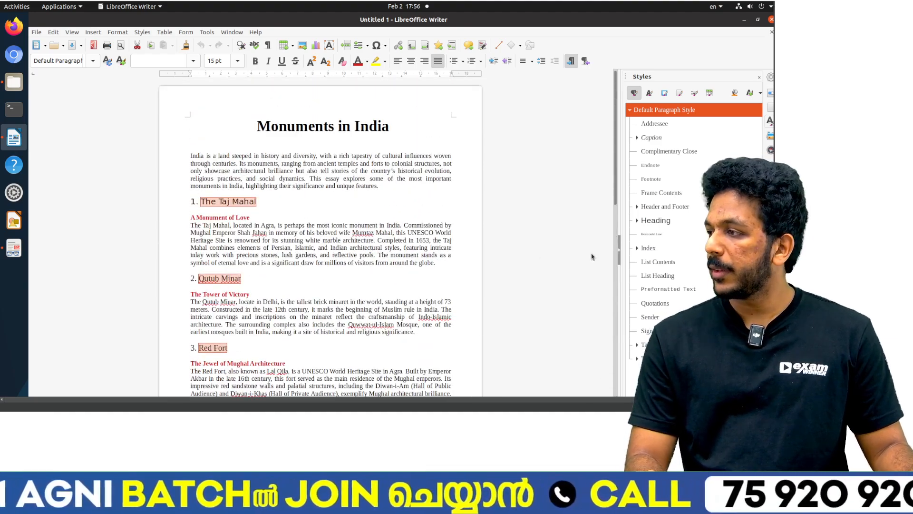
left_click(637, 221)
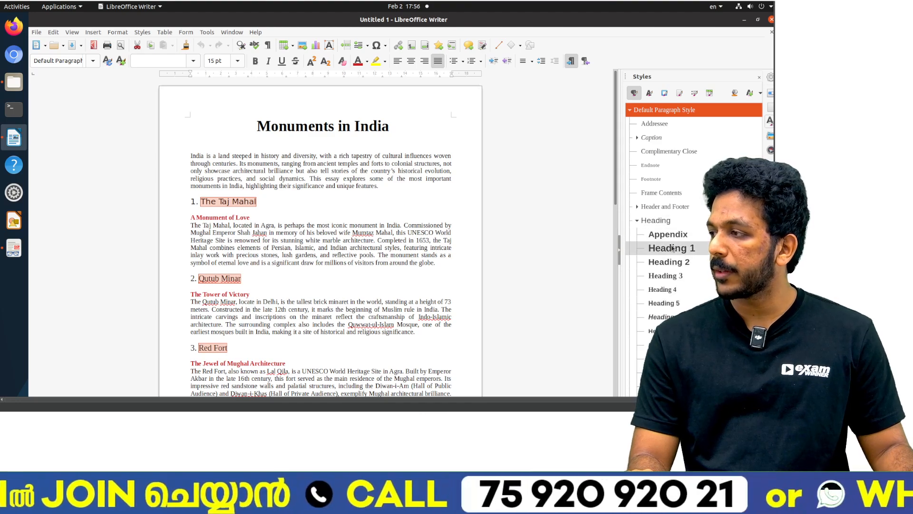
double_click(657, 244)
left_click(264, 174)
scroll(265, 177, "up", 10)
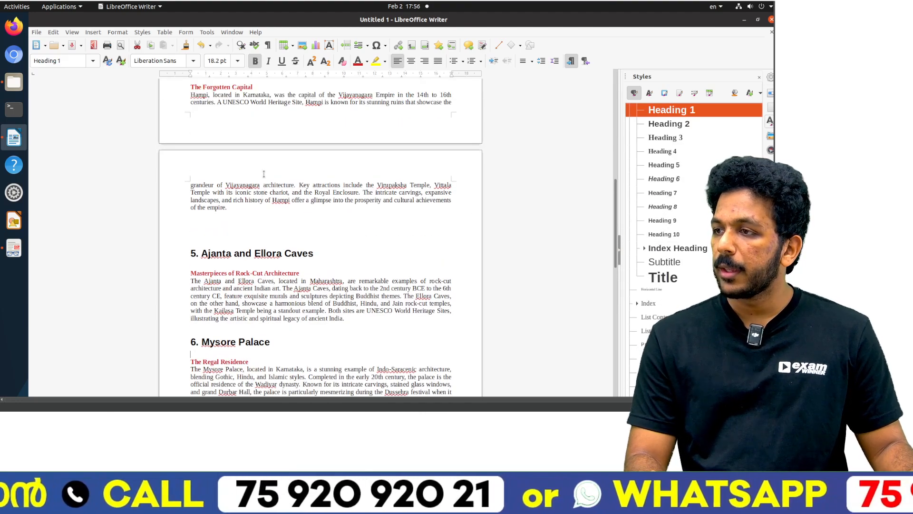
Step: Check the subheading style required in the Activity 5 PDF and apply Heading 2 to all eight red subheadings
key("alt+Tab")
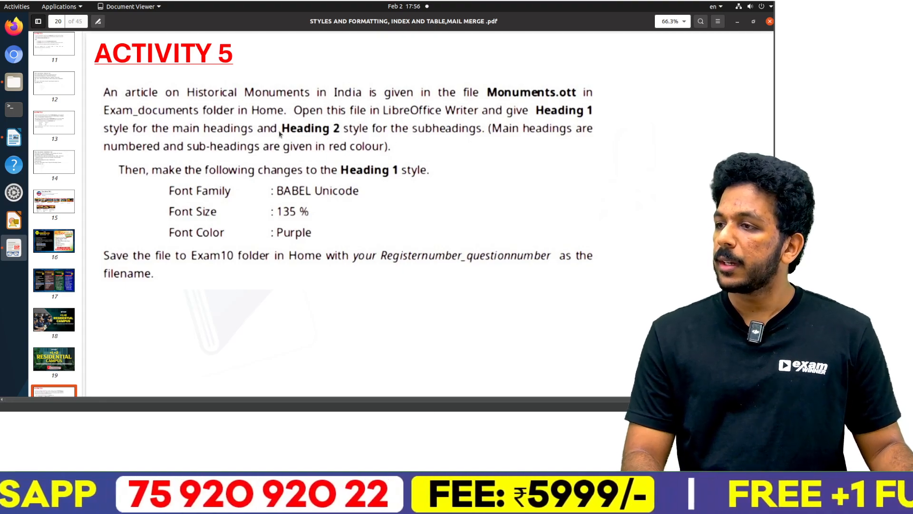
key("alt+Tab")
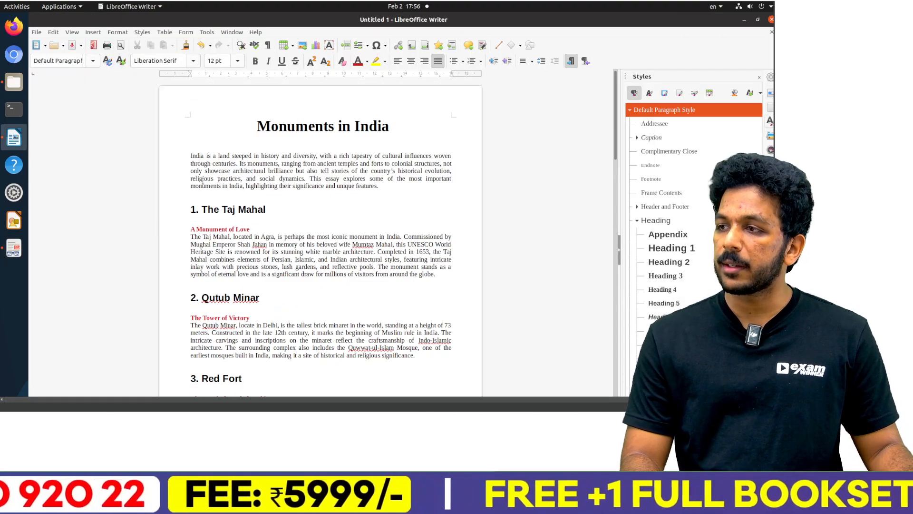
triple_click(230, 228)
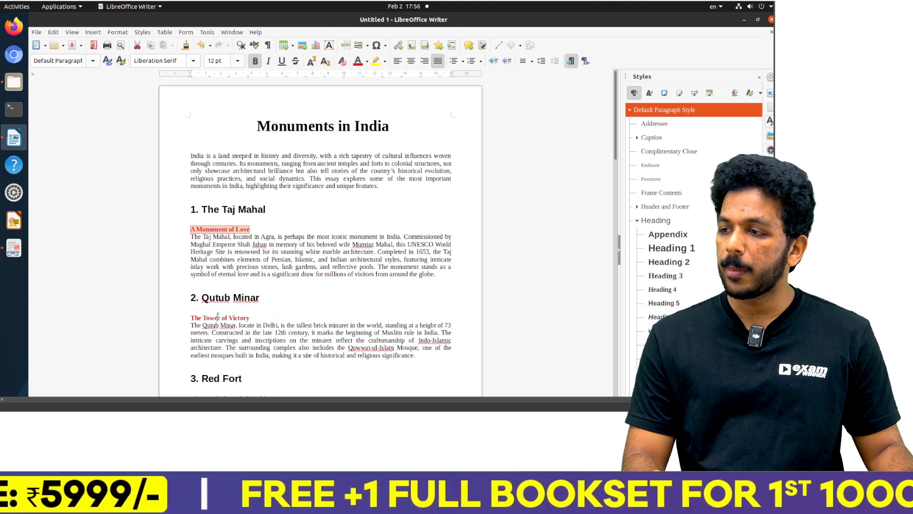
triple_click(211, 317, "ctrl")
scroll(215, 291, "down", 5)
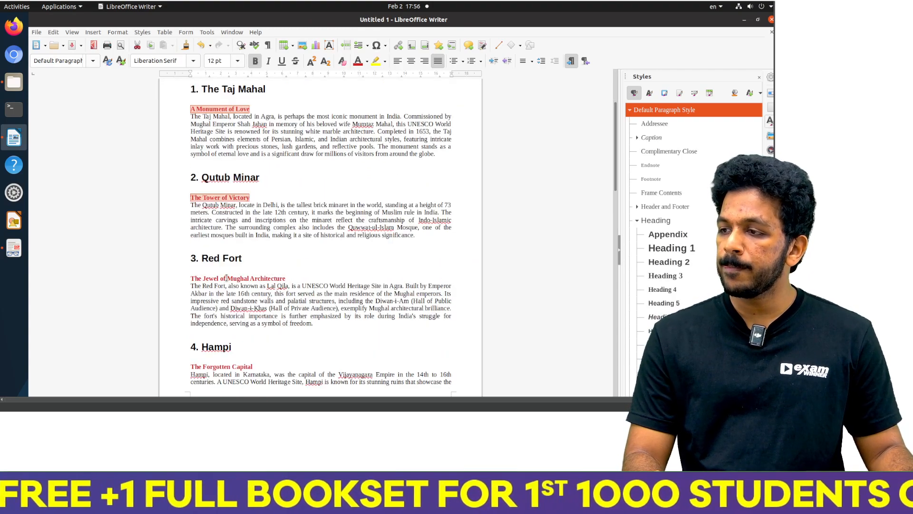
triple_click(226, 278, "ctrl")
scroll(230, 280, "down", 3)
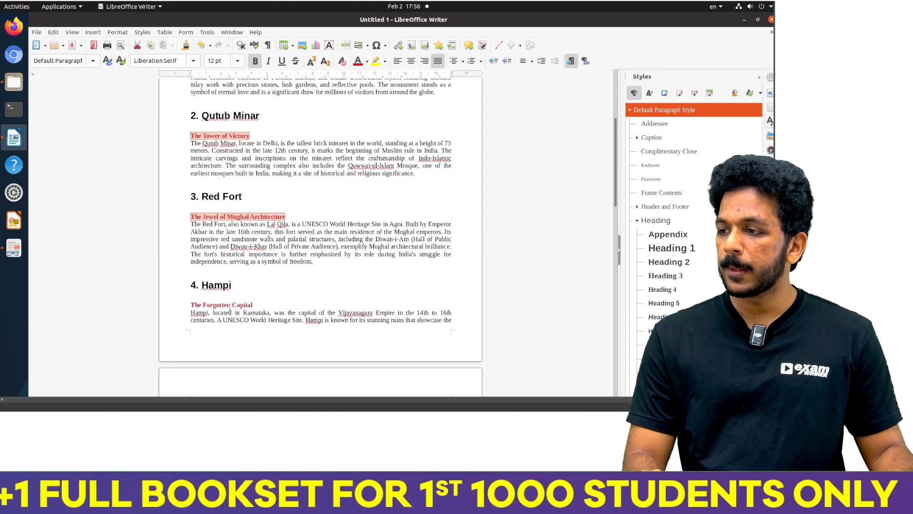
triple_click(229, 305, "ctrl")
scroll(233, 300, "down", 8)
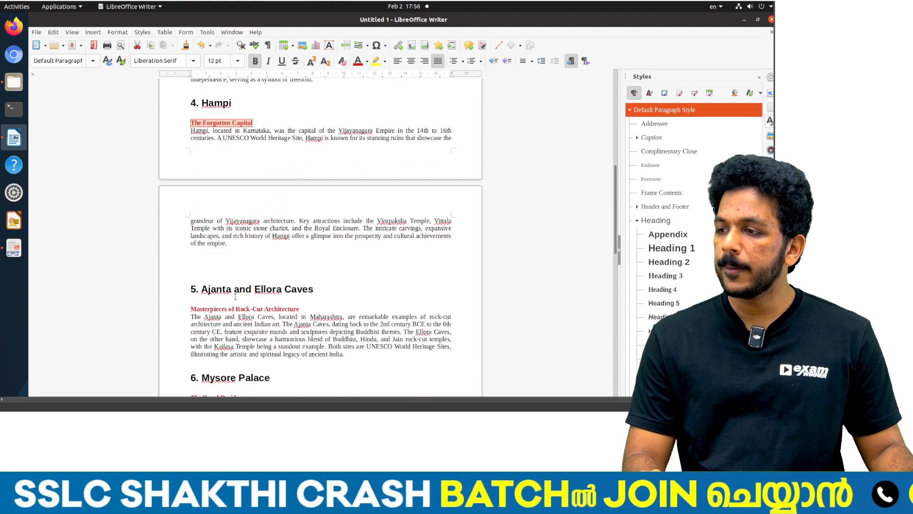
triple_click(233, 309, "ctrl")
scroll(234, 304, "down", 6)
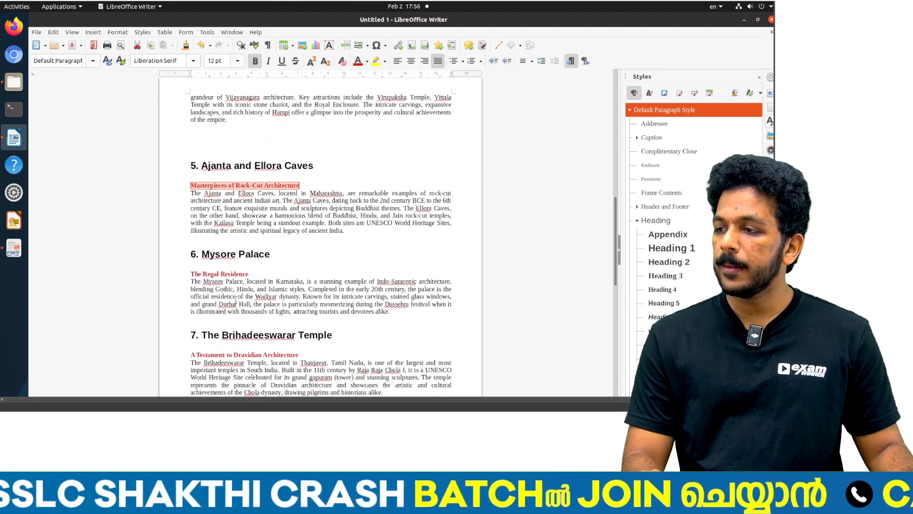
triple_click(237, 275, "ctrl")
scroll(235, 276, "down", 6)
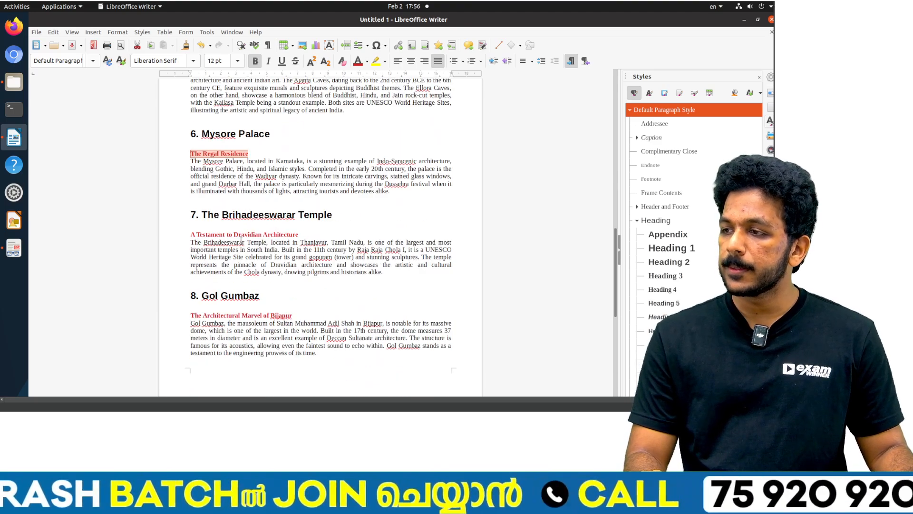
triple_click(243, 235, "ctrl")
triple_click(240, 314, "ctrl")
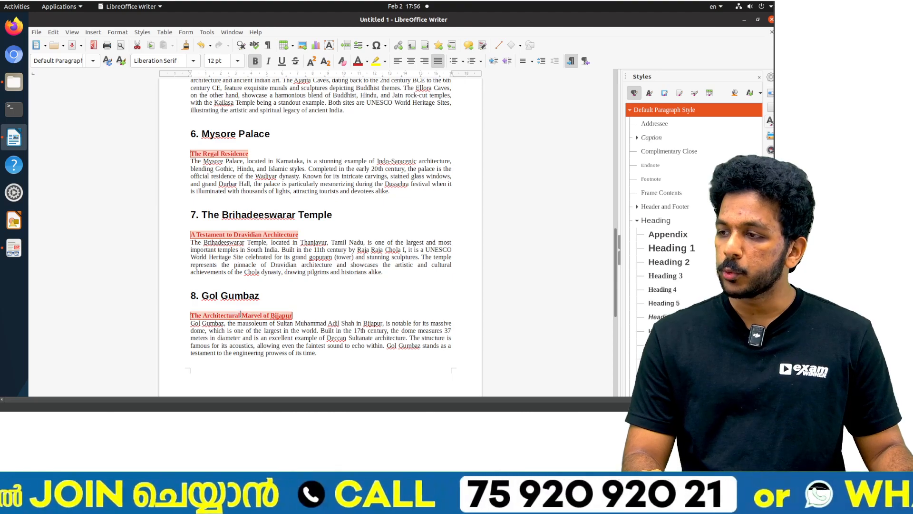
scroll(240, 312, "down", 12)
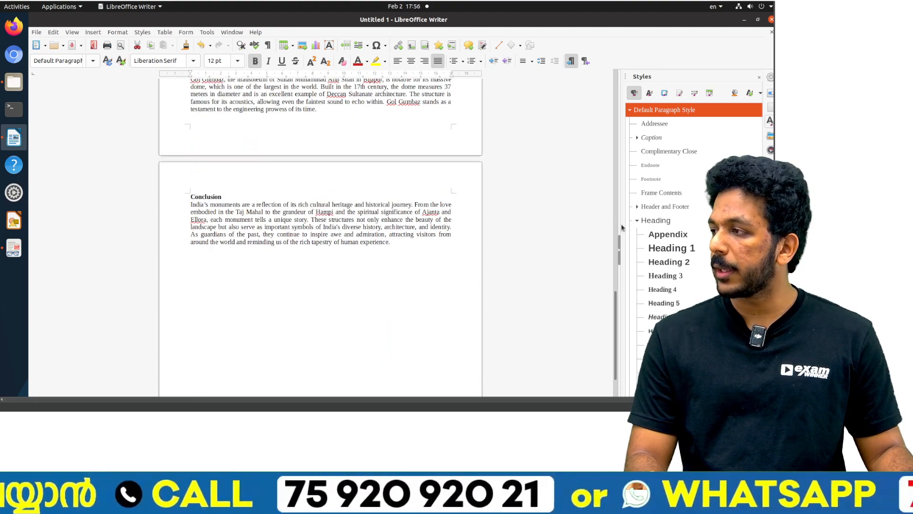
double_click(668, 262)
scroll(329, 240, "up", 15)
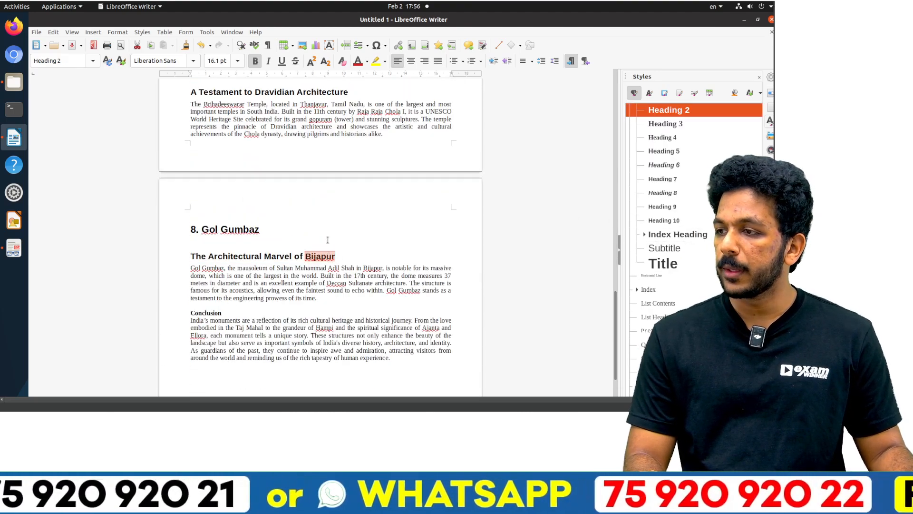
Step: Check the required style changes in the Activity 5 PDF and open the Heading 1 paragraph style for modification
key("alt+Tab")
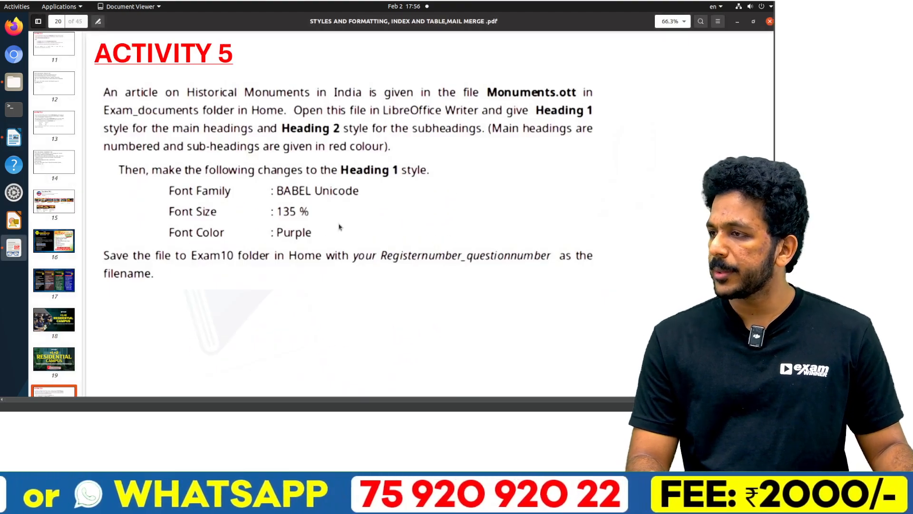
key("alt+Tab")
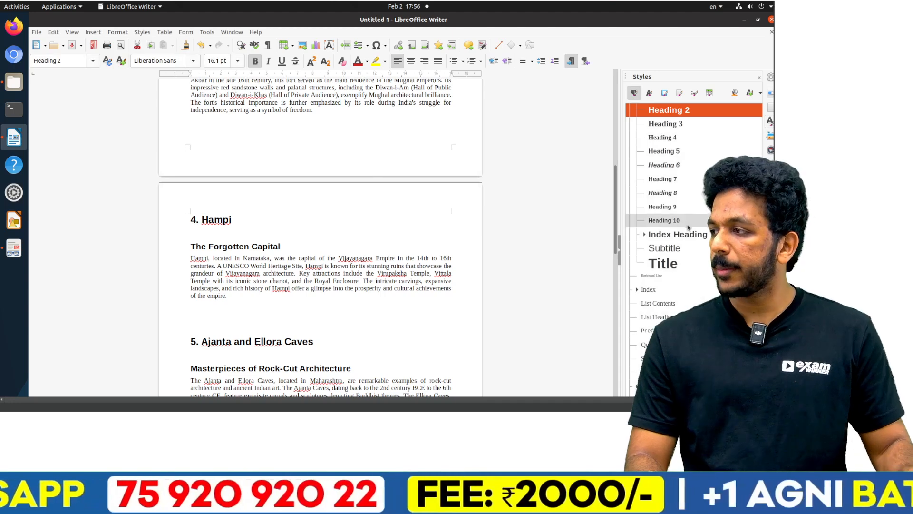
left_click(676, 162)
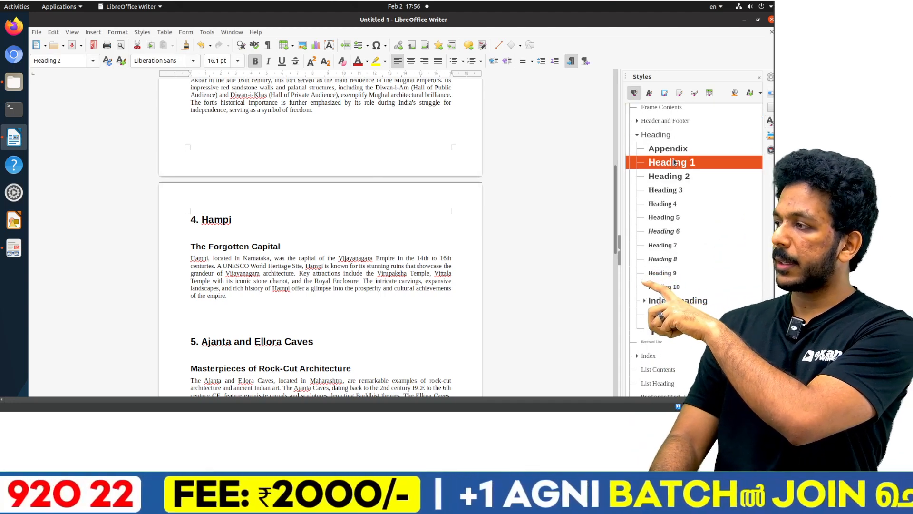
right_click(679, 161)
left_click(695, 177)
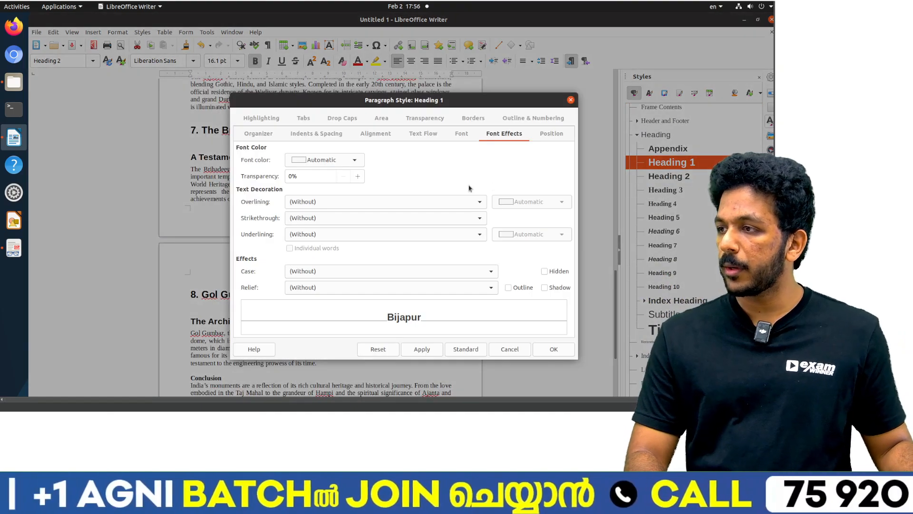
key("alt+Tab")
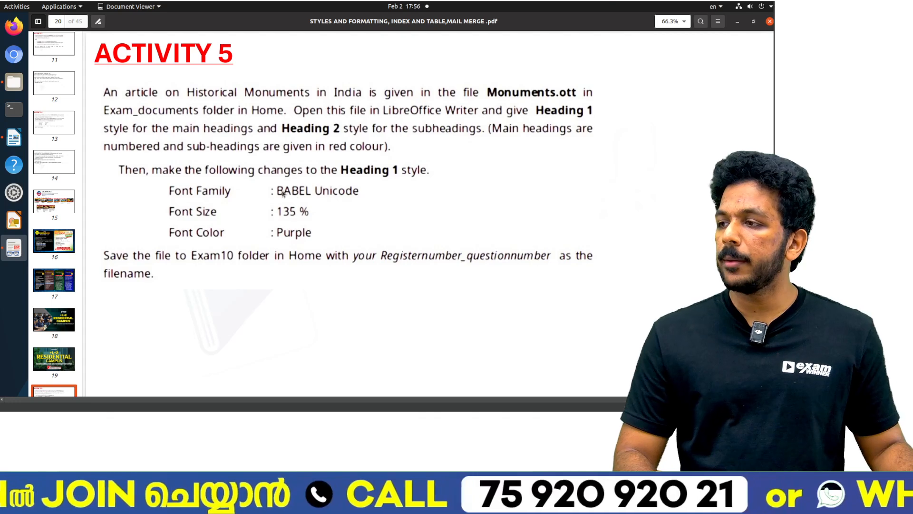
key("alt+Tab")
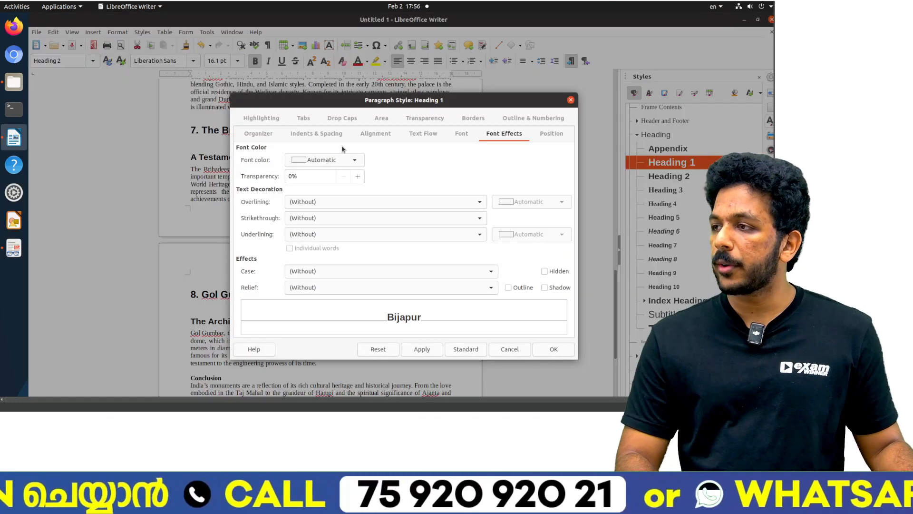
Step: Set the Heading 1 style's Western font family to BABEL Unicode and its size to 135%
left_click(449, 136)
type("BABEL Unicode")
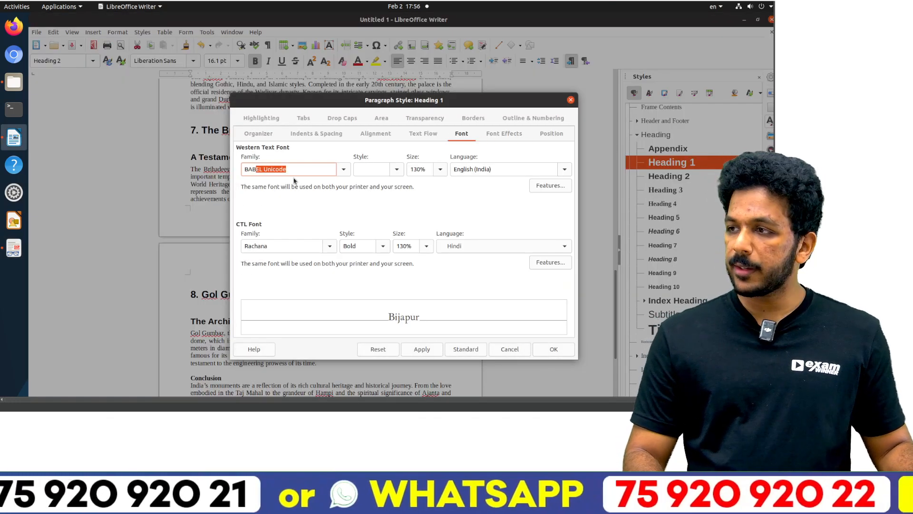
key("alt+Tab")
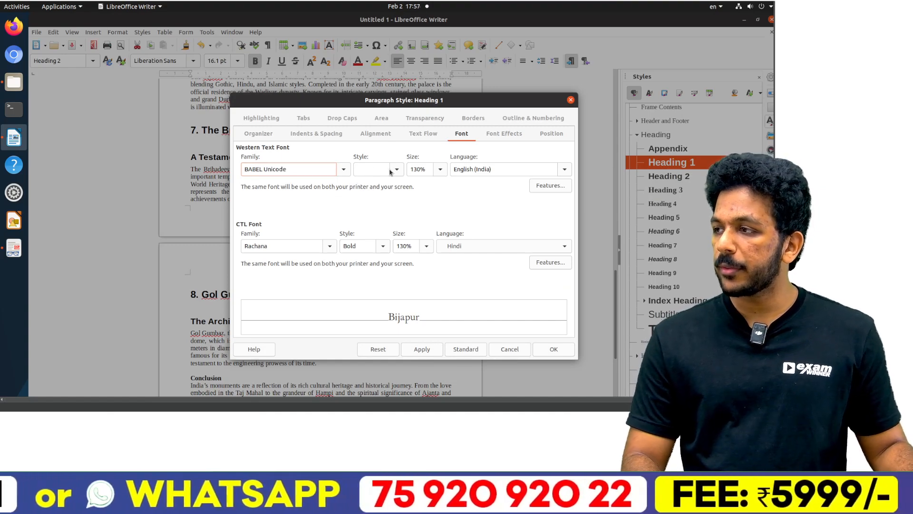
key("alt+Tab")
double_click(419, 169)
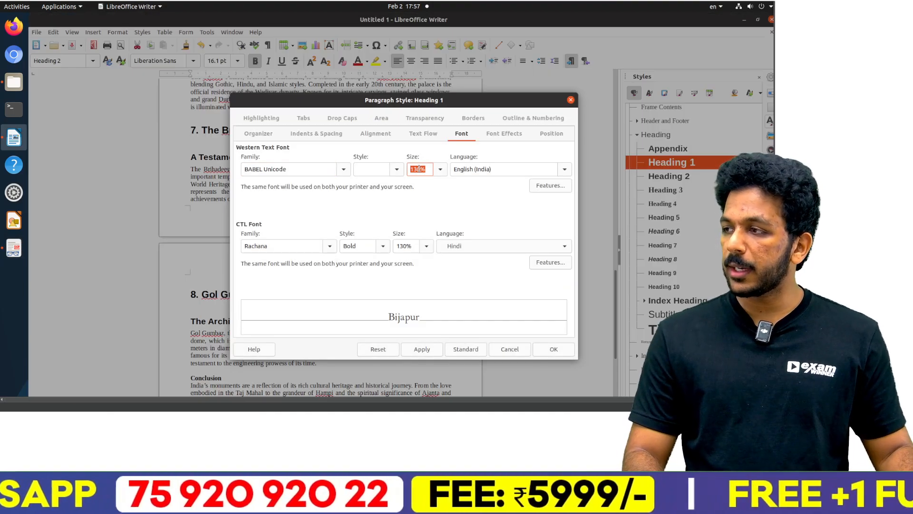
type("135")
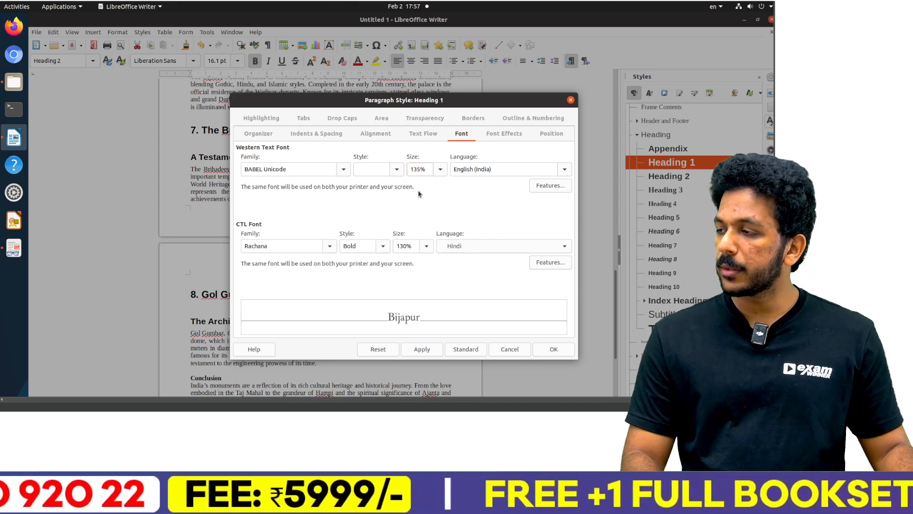
Step: Set the Heading 1 style's font color to Purple as the PDF requires, apply the changes and look over the headings
key("alt+Tab")
key("alt+Tab")
left_click(495, 137)
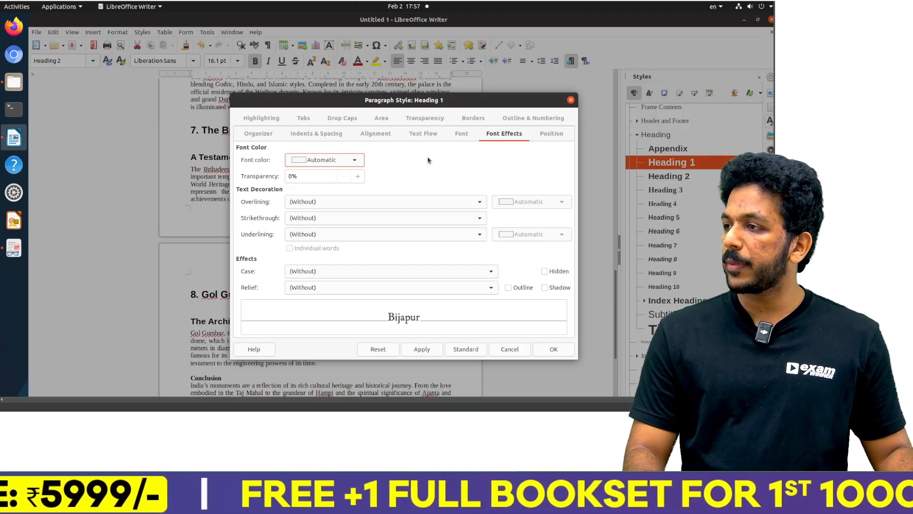
left_click(341, 161)
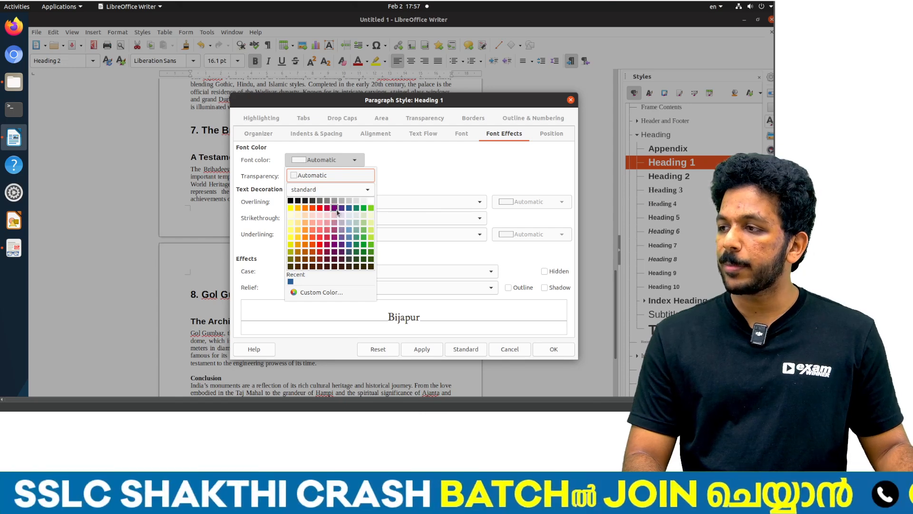
left_click(334, 208)
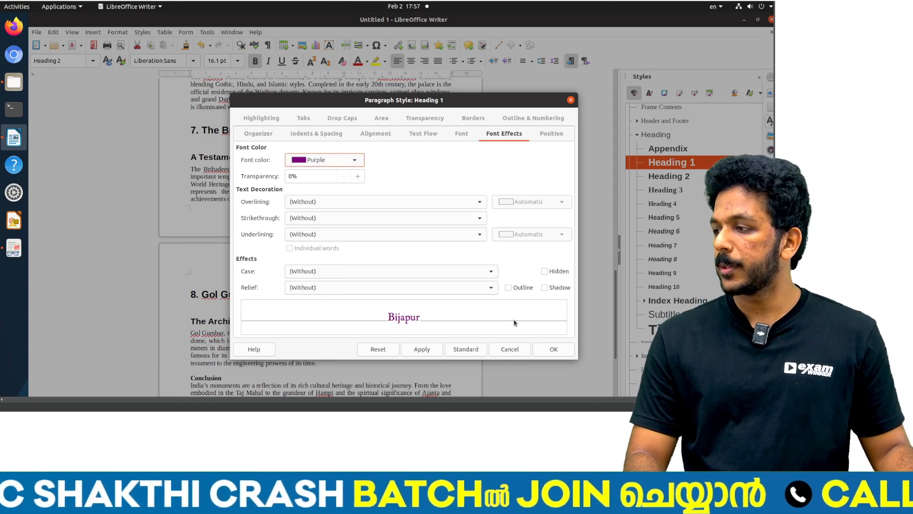
left_click(422, 349)
left_click(552, 349)
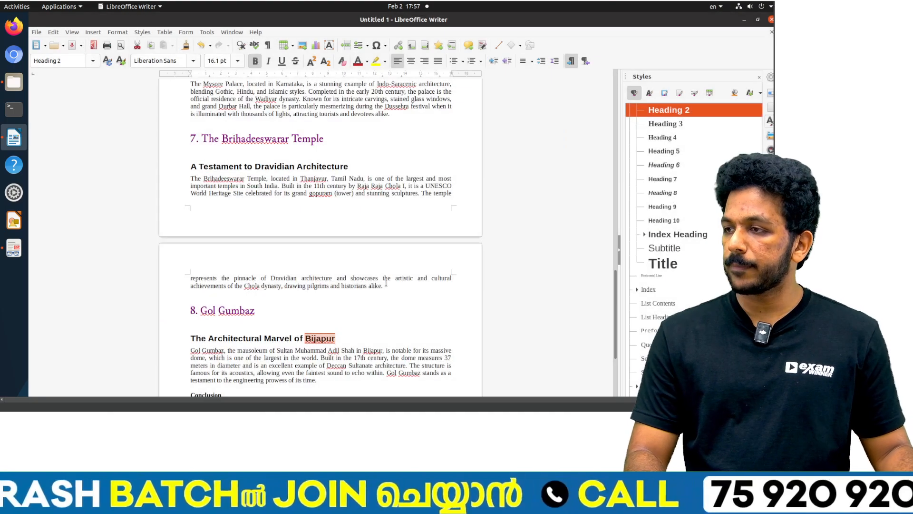
scroll(340, 251, "up", 10)
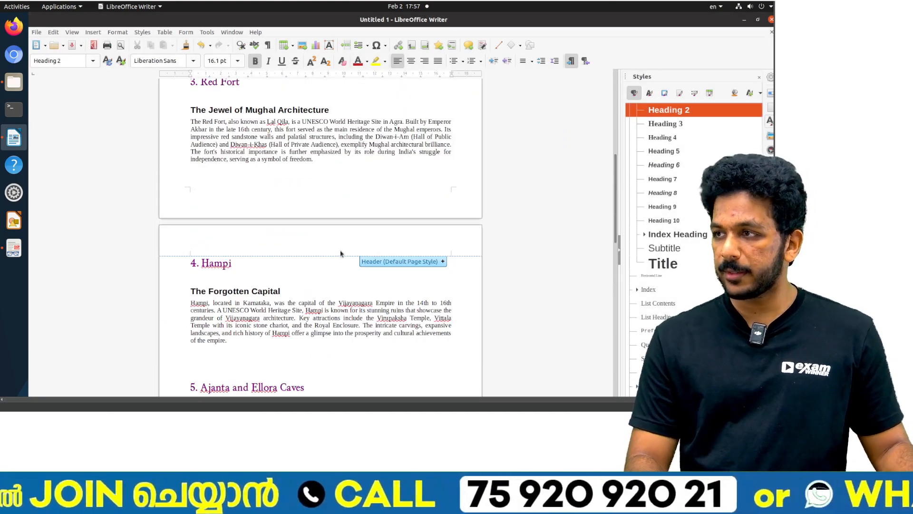
Step: Start saving the Monuments document and choose the Exam10 folder inside 2025 Supporting Files on the Desktop as the location
key("alt+Tab")
key("alt+Tab")
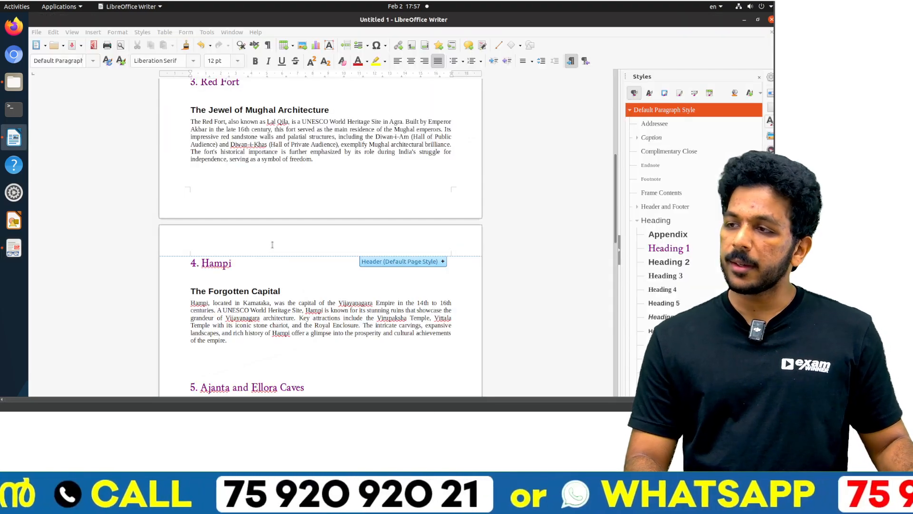
key("ctrl+s")
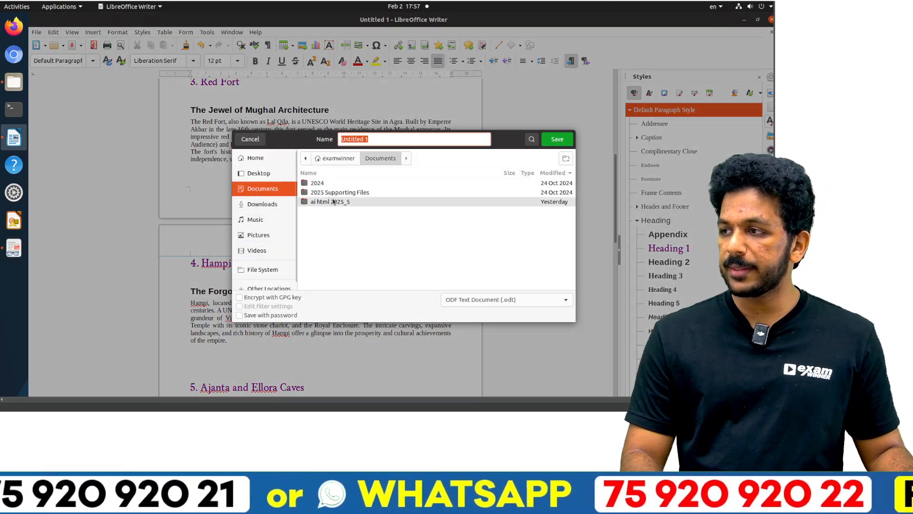
left_click(260, 173)
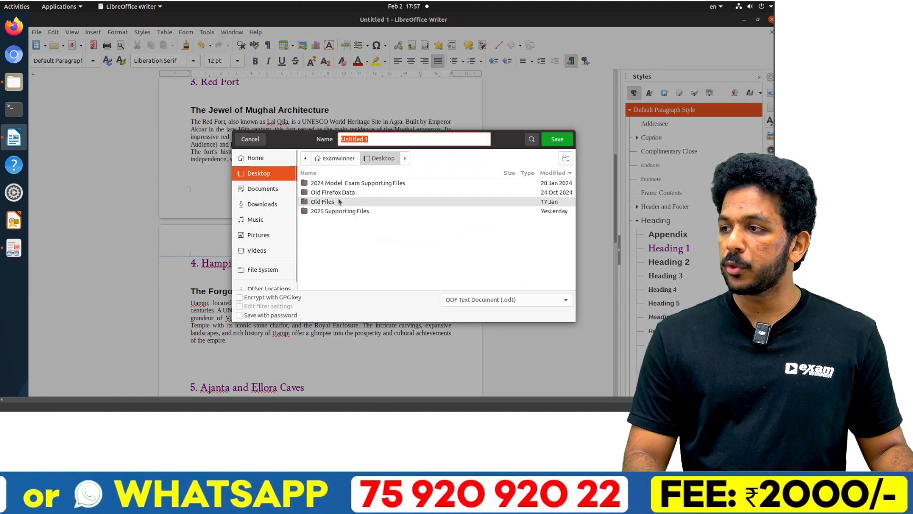
double_click(335, 211)
double_click(328, 203)
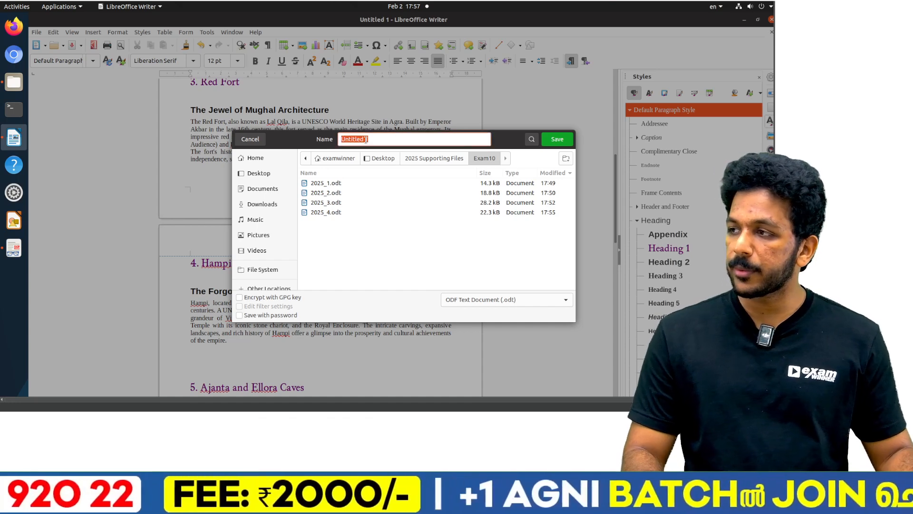
Step: Name the Activity 5 document 2025_5 and save it in ODF text format
type("2025_3\\6")
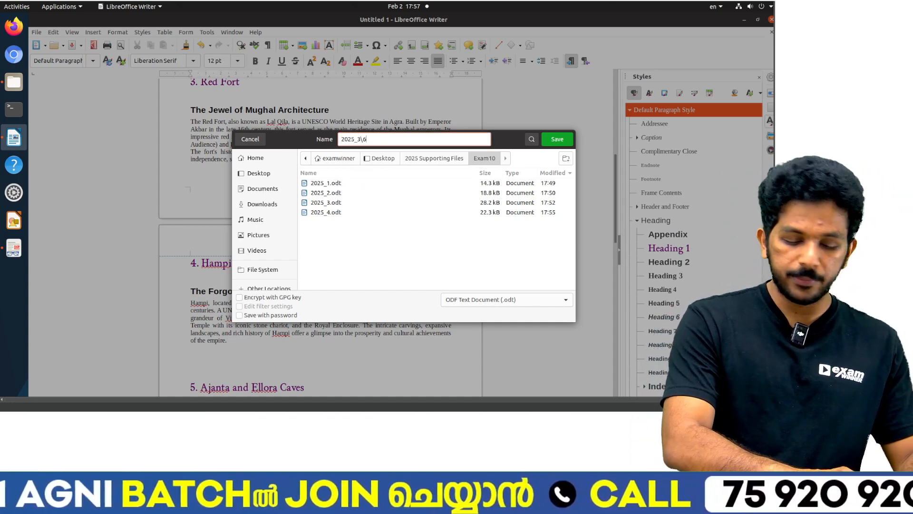
key("BackSpace")
key("BackSpace")
key("BackSpace")
type("5")
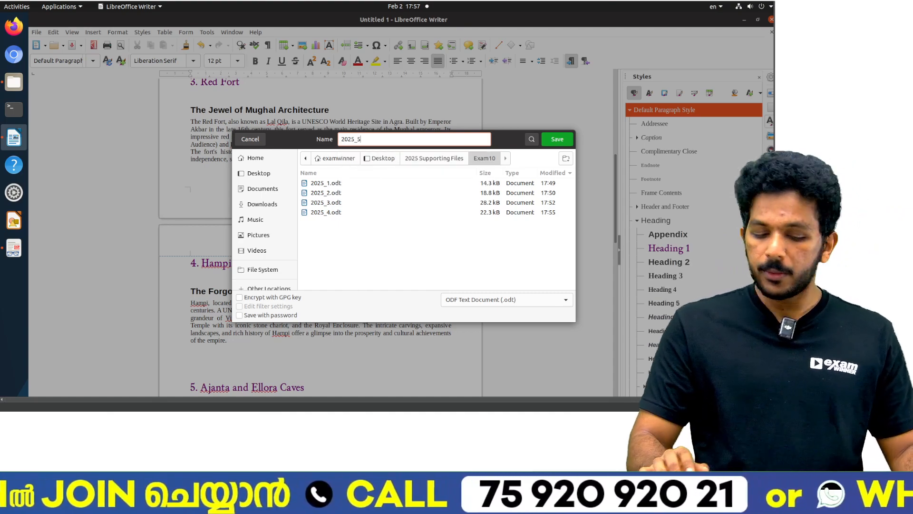
key("Return")
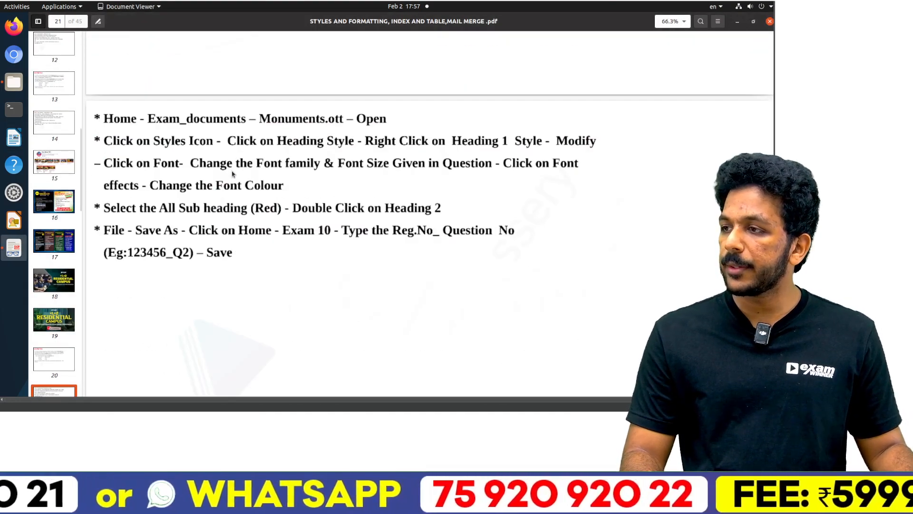
Step: Read the Activity 6 instructions in the PDF and open EndangeredSpecies.ott from the Exam_documents folder in Writer
scroll(233, 174, "down", 10)
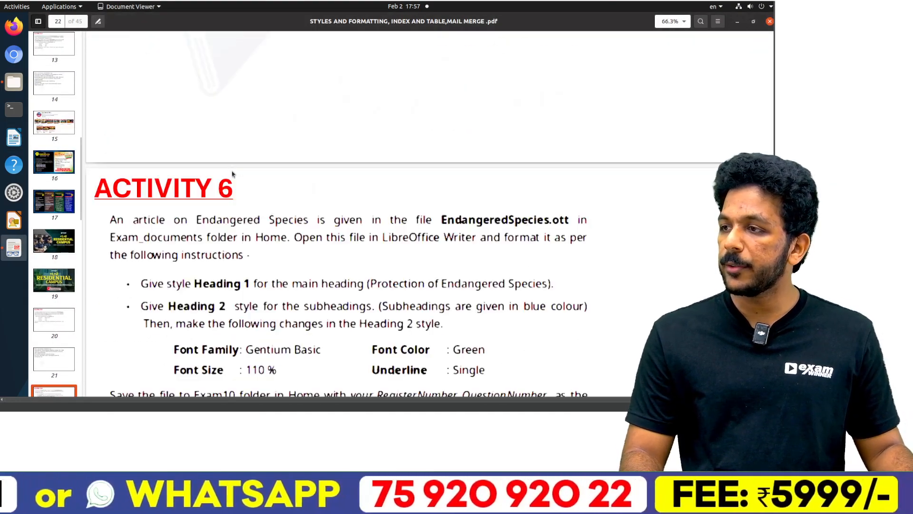
scroll(233, 173, "up", 2)
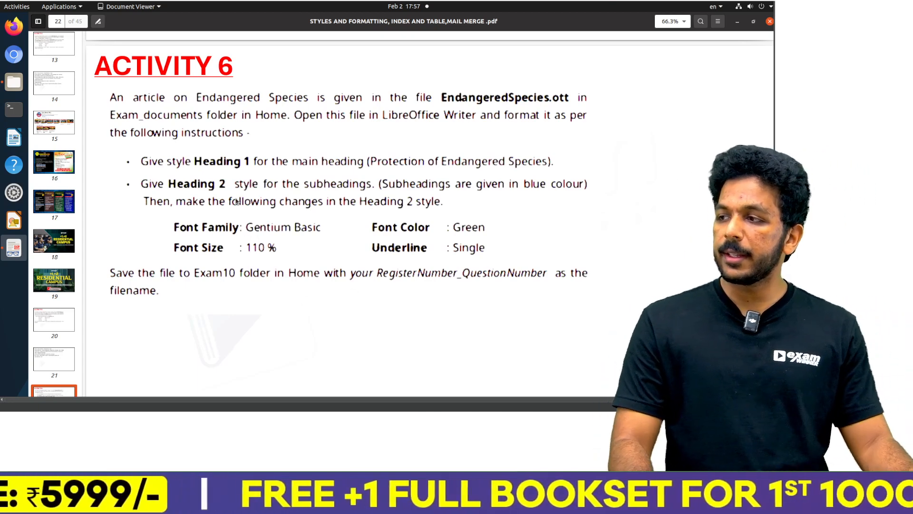
key("alt+Tab")
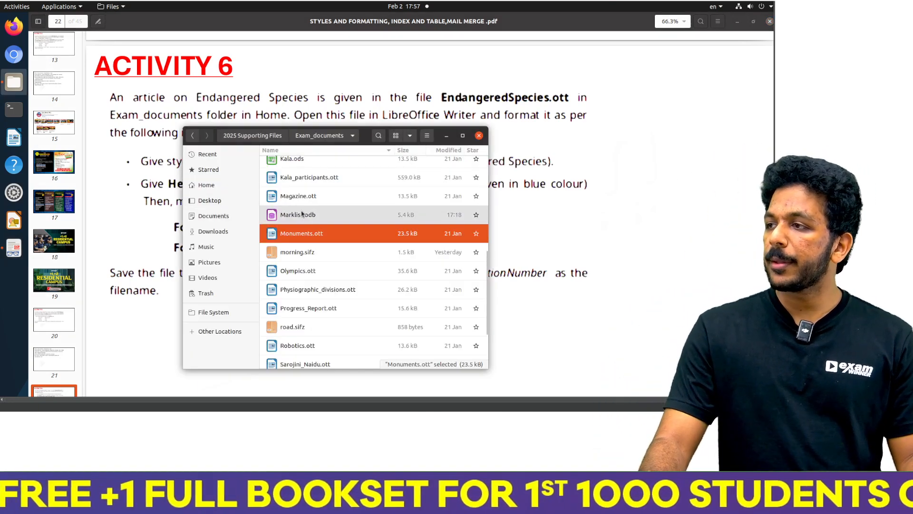
scroll(303, 211, "up", 3)
scroll(303, 211, "up", 1)
double_click(304, 333)
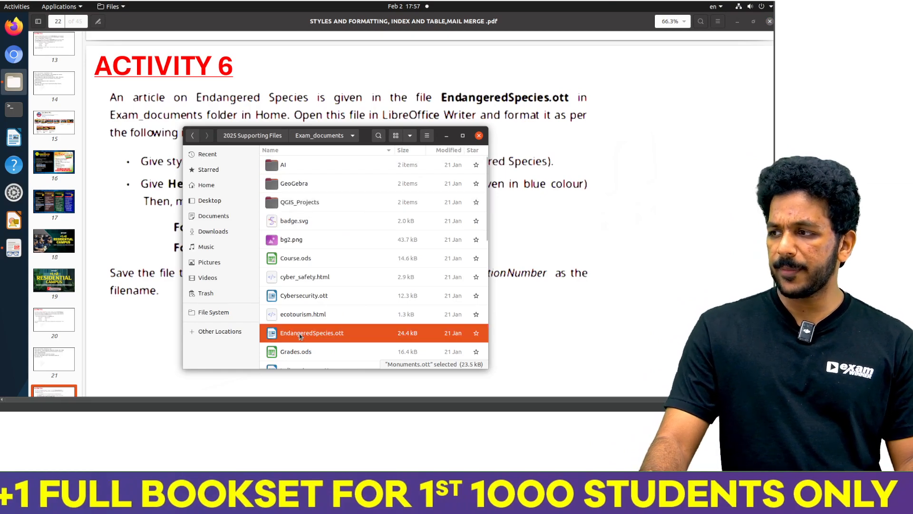
key("alt+Tab")
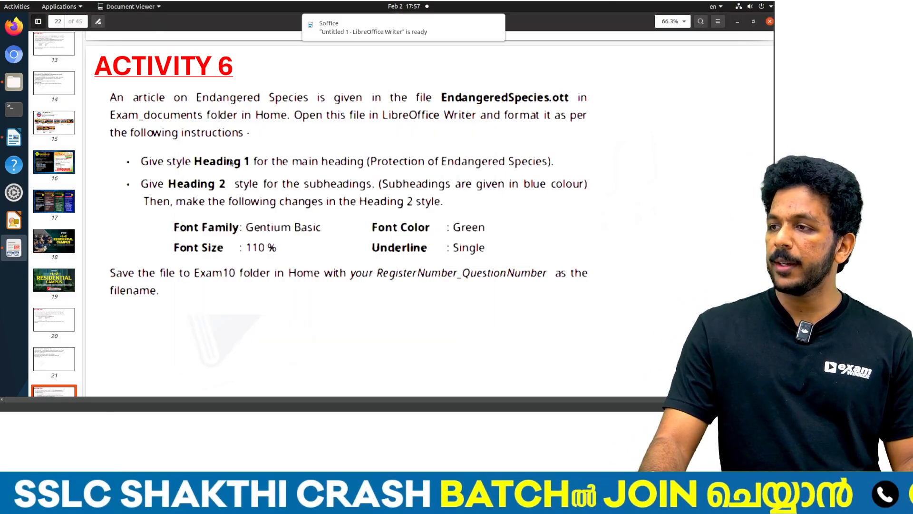
left_click(343, 29)
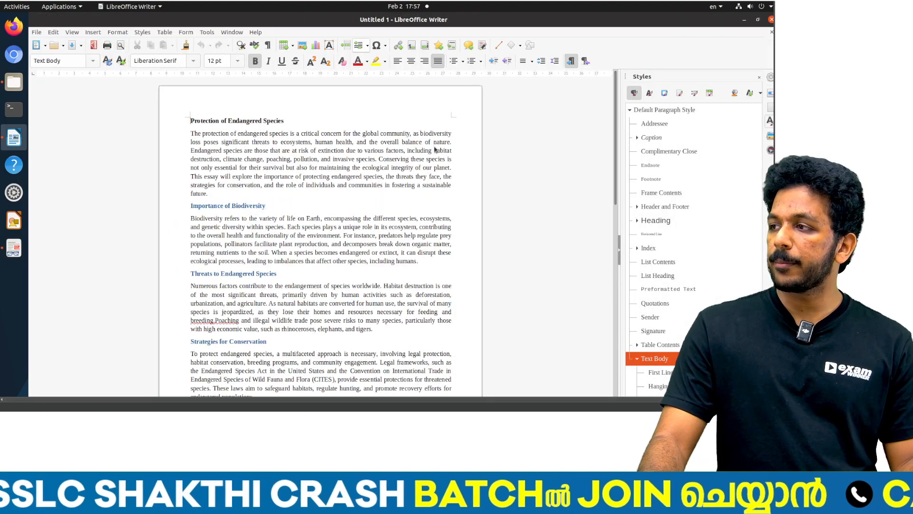
Step: Apply the Heading 1 paragraph style to the main heading "Protection of Endangered Species"
triple_click(223, 119)
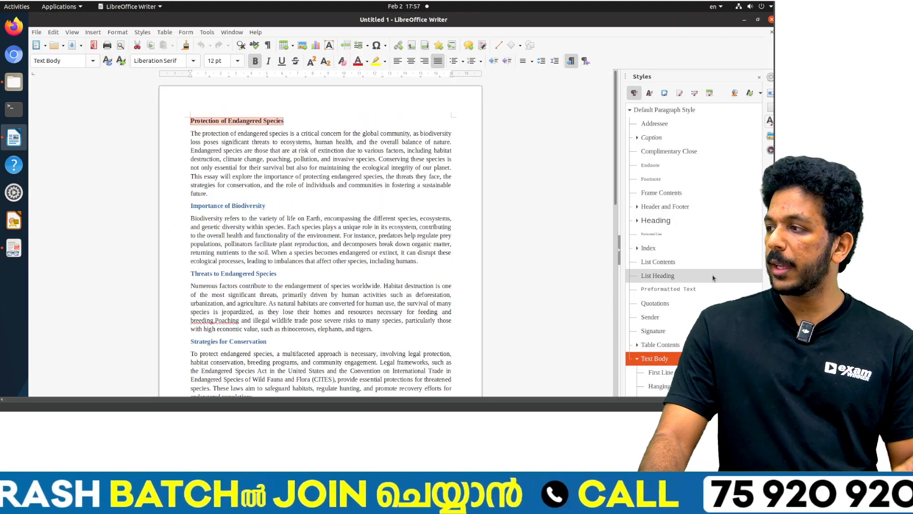
left_click(637, 220)
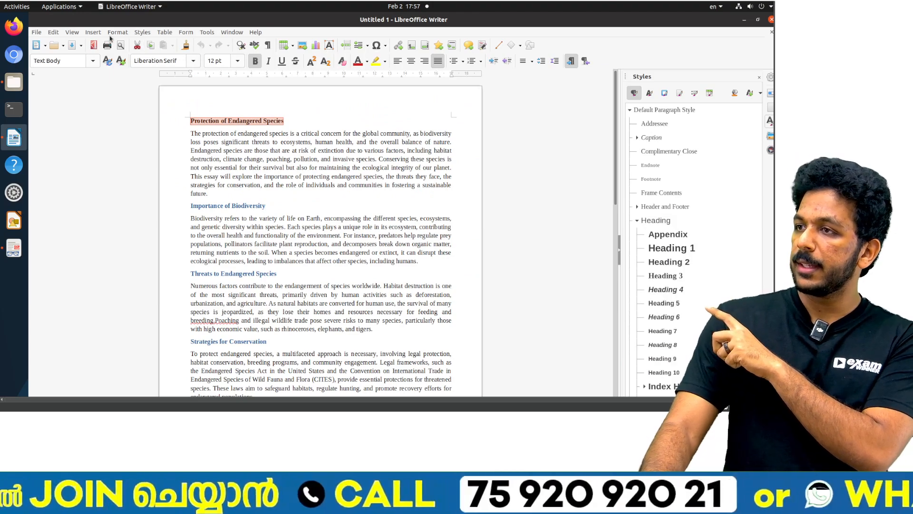
left_click(136, 33)
left_click(169, 278)
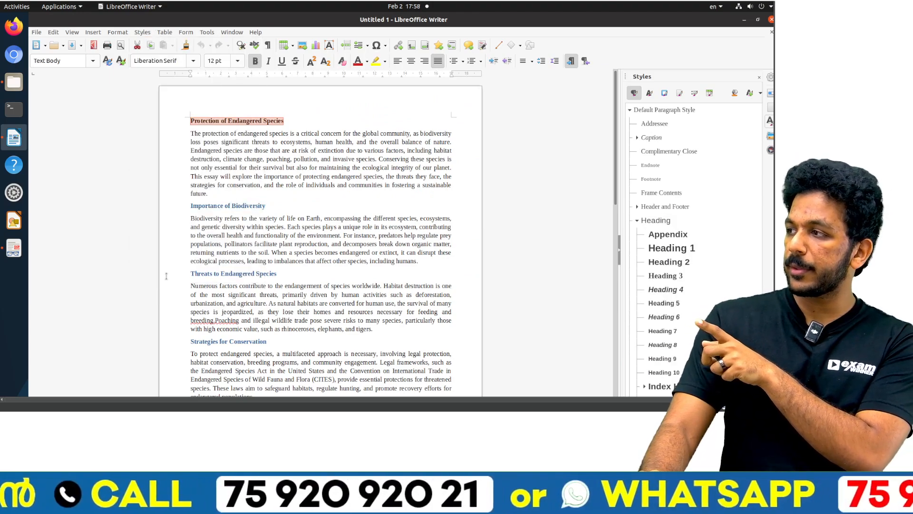
double_click(685, 248)
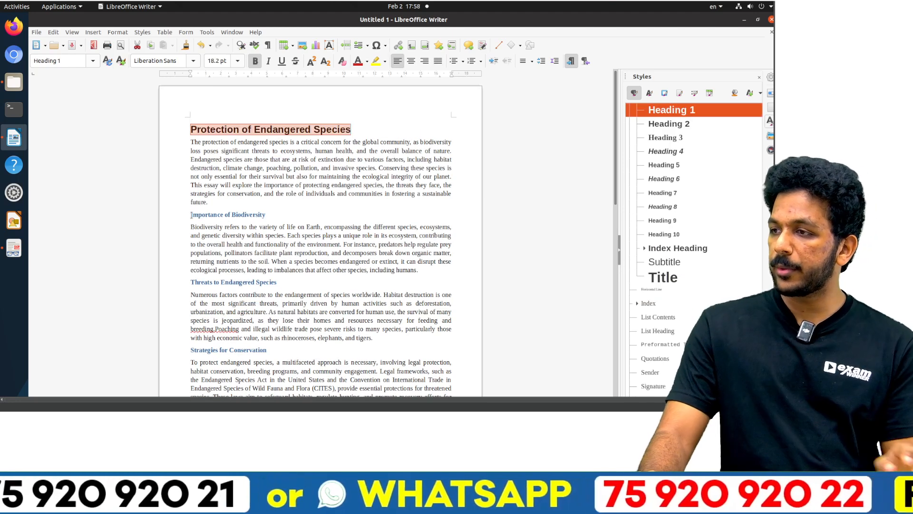
Step: Select all five blue subheadings, from "Importance of Biodiversity" to "Conclusion", and apply the Heading 2 style to them
triple_click(208, 215)
triple_click(236, 283, "ctrl")
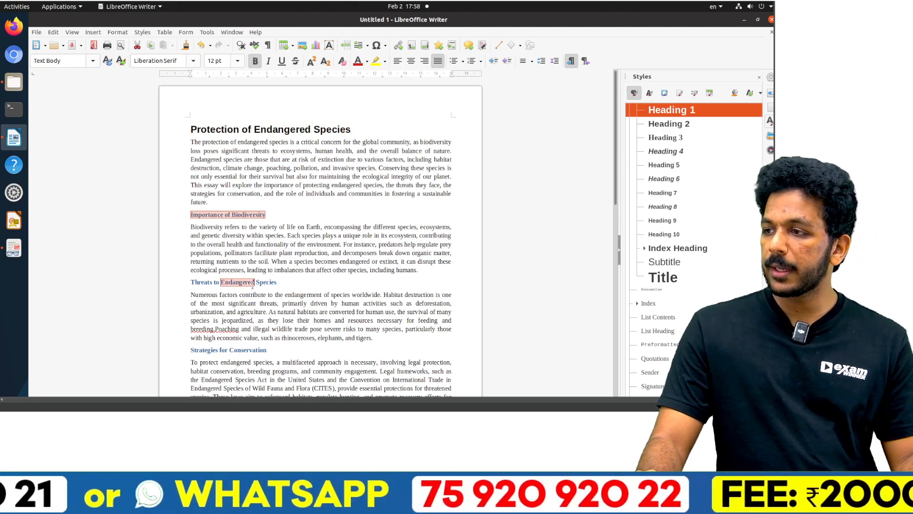
triple_click(249, 348, "ctrl")
key("alt+Tab")
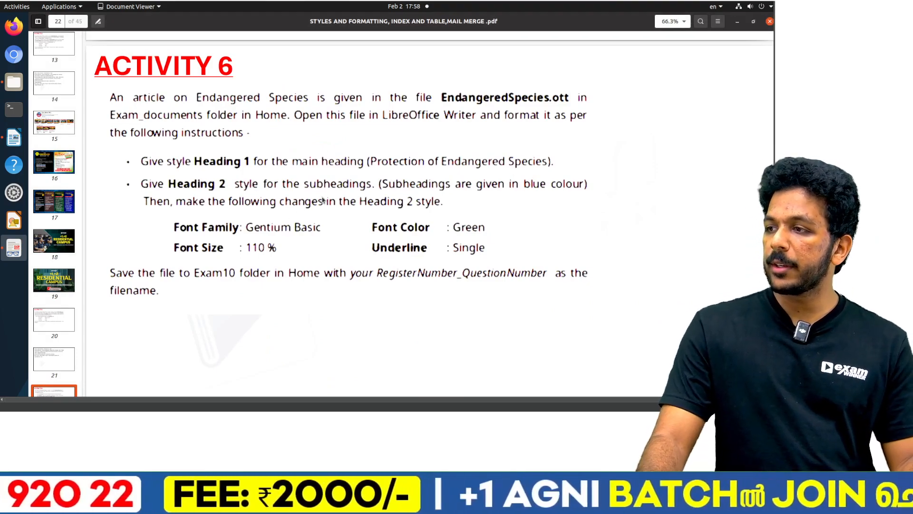
key("alt+Tab")
scroll(223, 284, "down", 3)
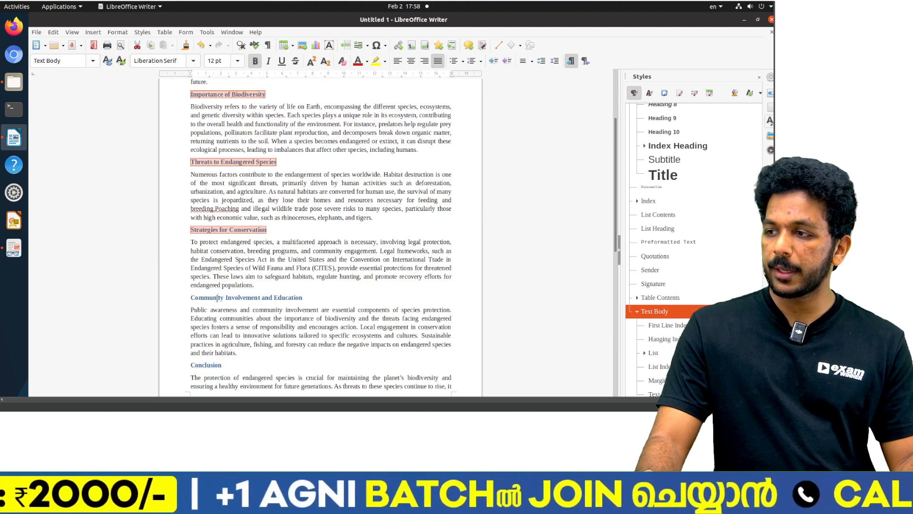
triple_click(217, 298, "ctrl")
scroll(215, 291, "down", 2)
triple_click(211, 283, "ctrl")
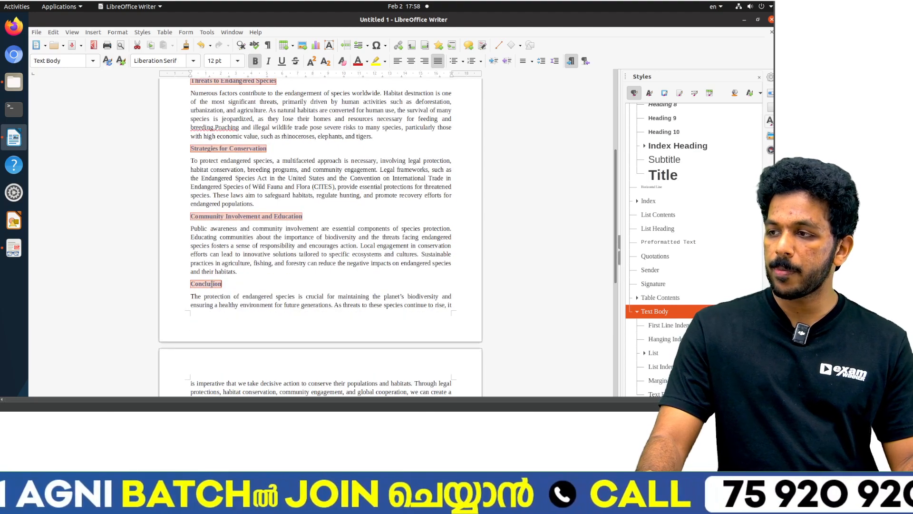
scroll(211, 283, "down", 3)
scroll(545, 279, "up", 7)
scroll(680, 229, "up", 5)
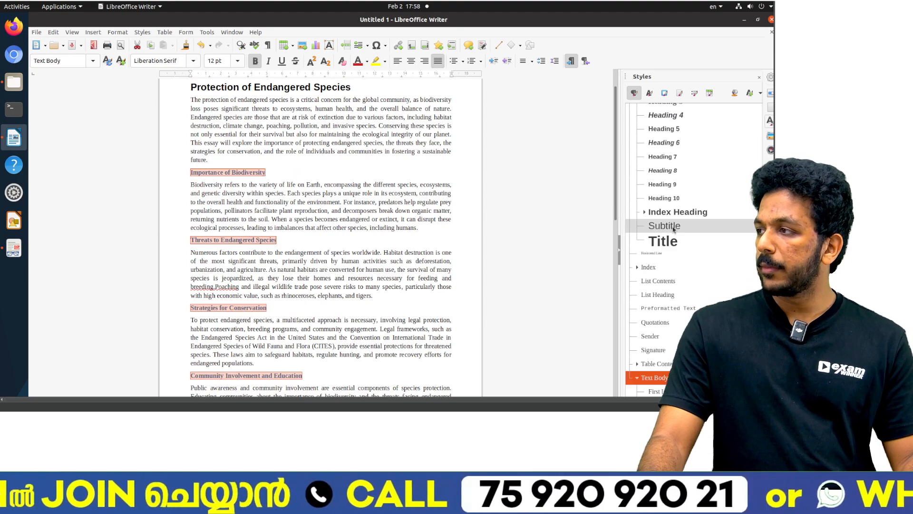
double_click(671, 187)
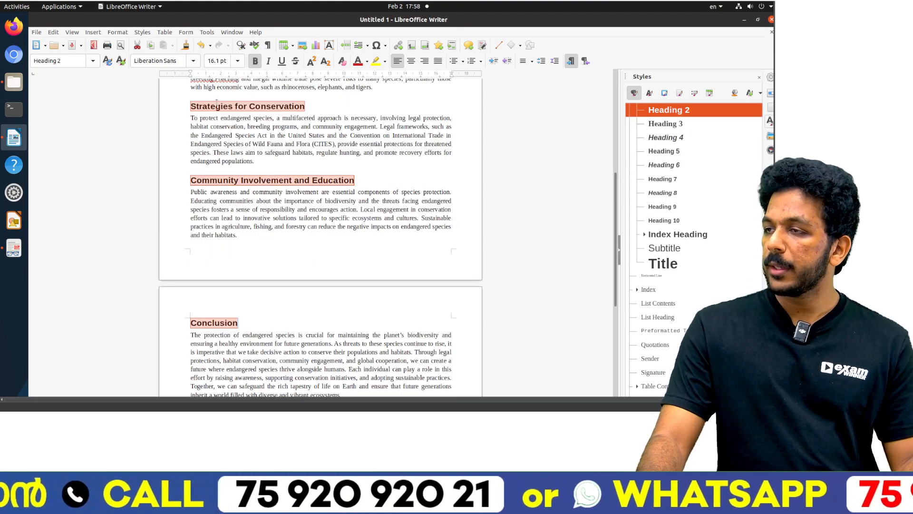
Step: Check the required style changes in the Activity 6 PDF and set the Heading 2 style's Western font family to Gentium Basic
scroll(666, 124, "up", 1)
right_click(667, 114)
key("Escape")
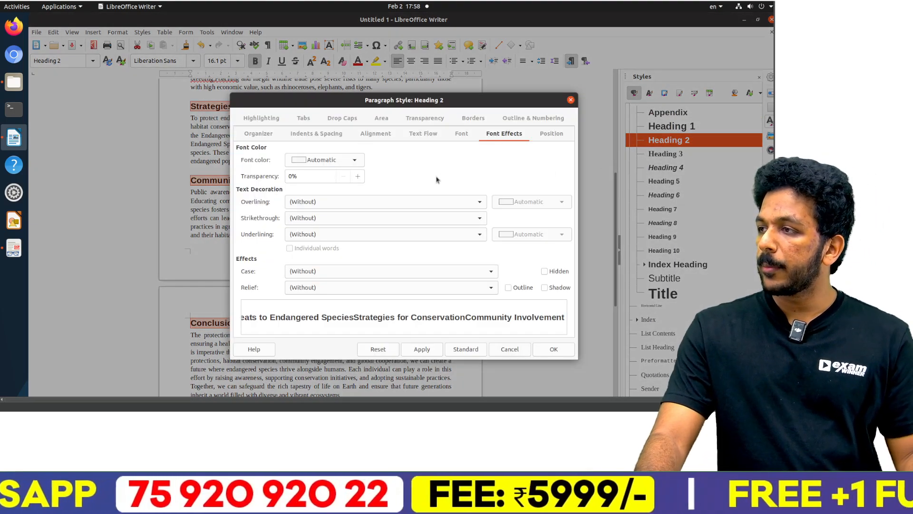
key("alt+Tab")
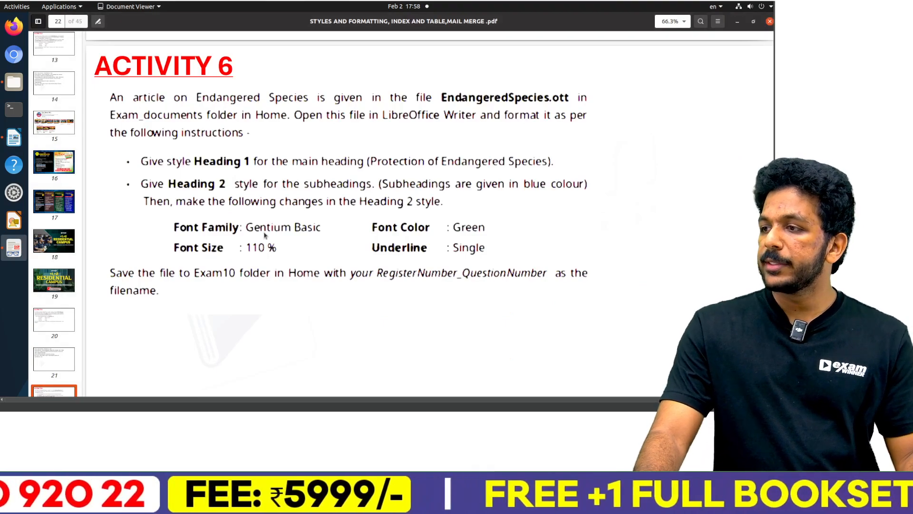
key("alt+Tab")
left_click(461, 134)
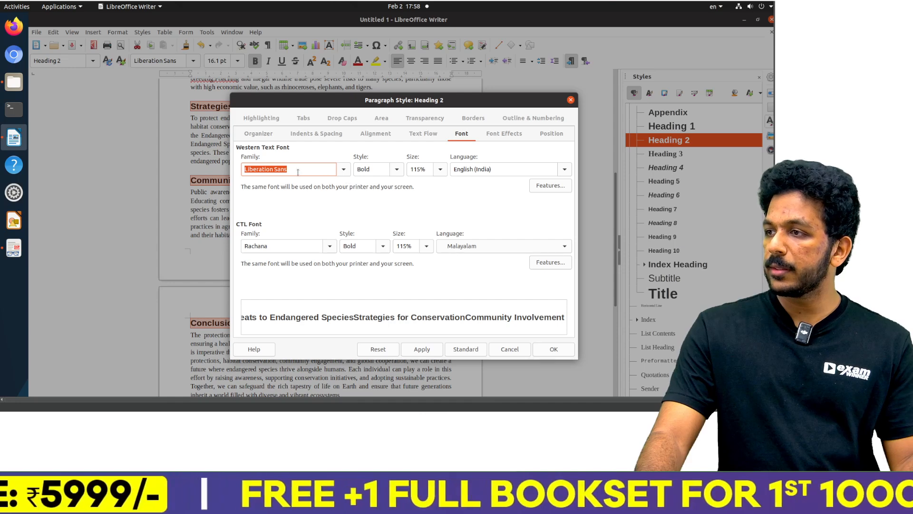
type("Geni")
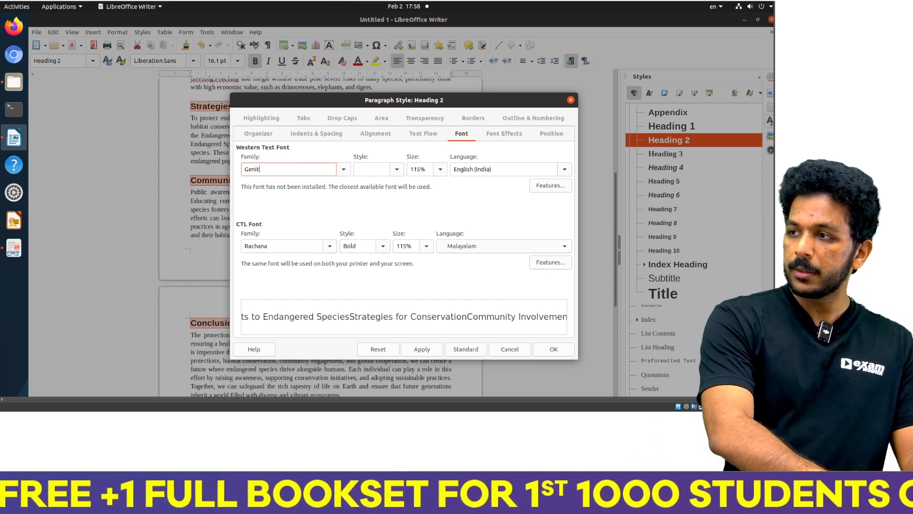
type("tium Basic")
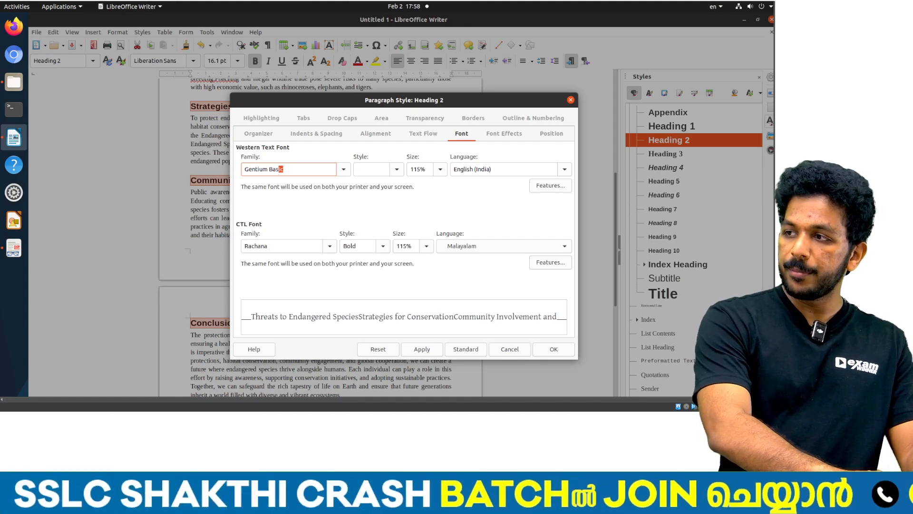
key("Return")
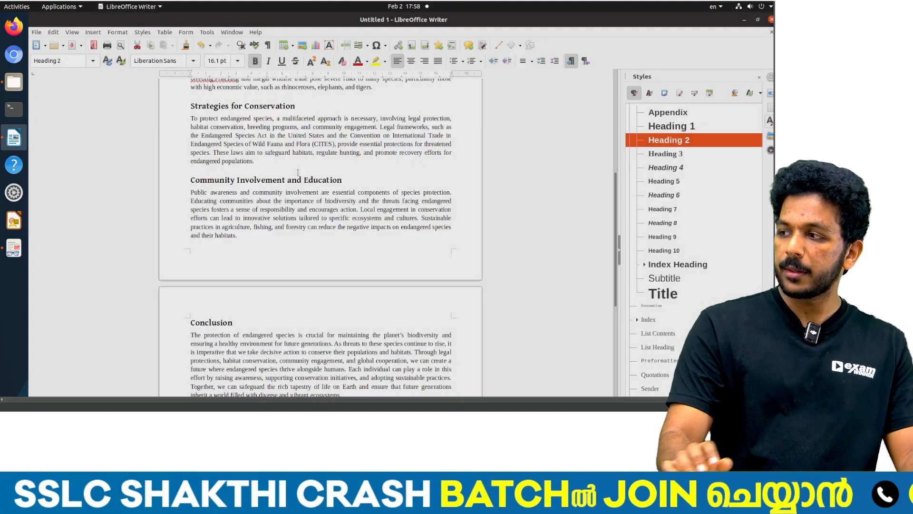
Step: Reopen the Heading 2 style for modification, recheck the Activity 6 requirements and set its Western font size to 110%
scroll(665, 138, "up", 2)
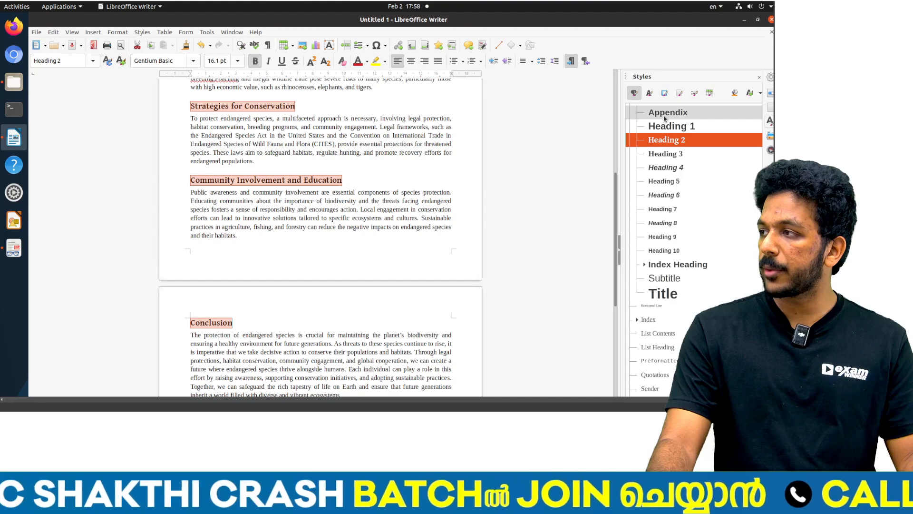
right_click(666, 137)
left_click(678, 155)
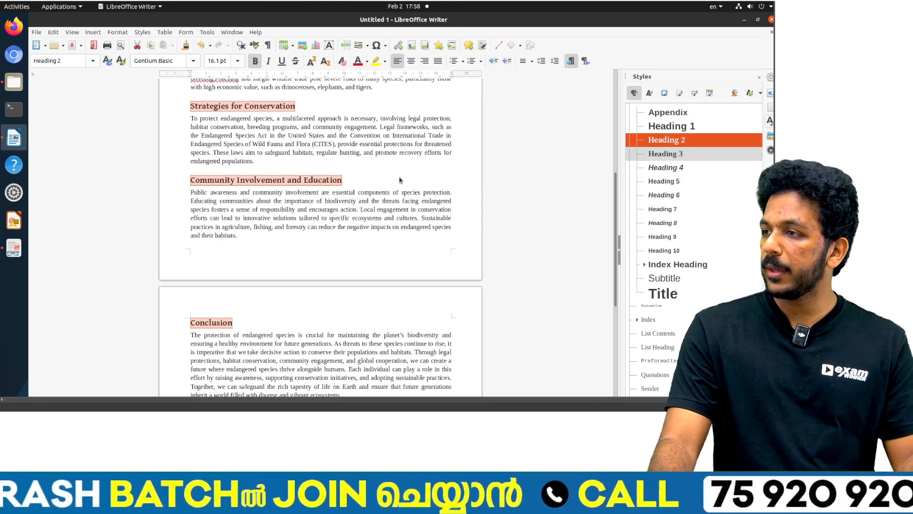
key("alt+Tab")
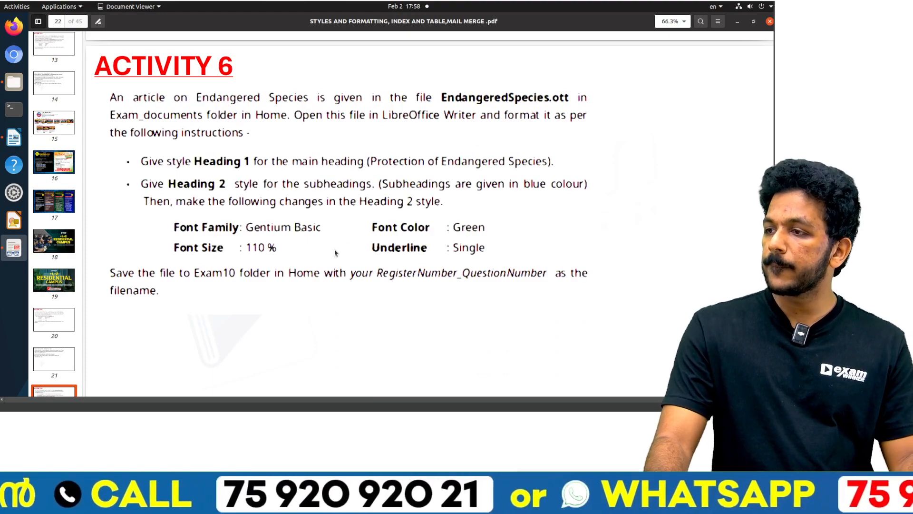
key("alt+Tab")
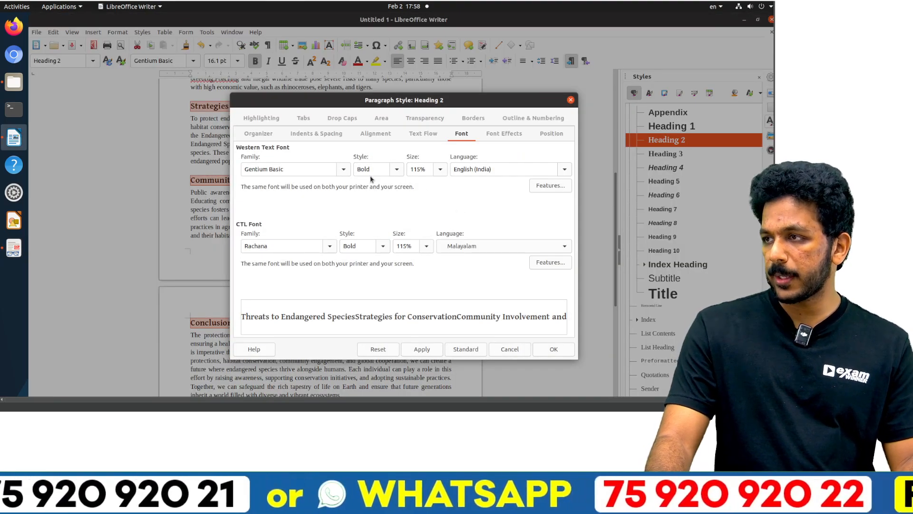
key("alt+Tab")
key("alt+Tab")
double_click(417, 169)
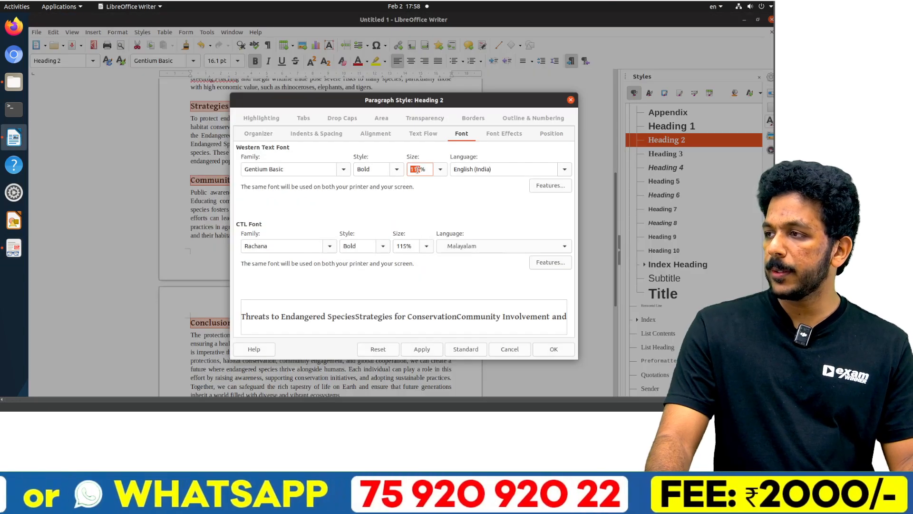
type("110")
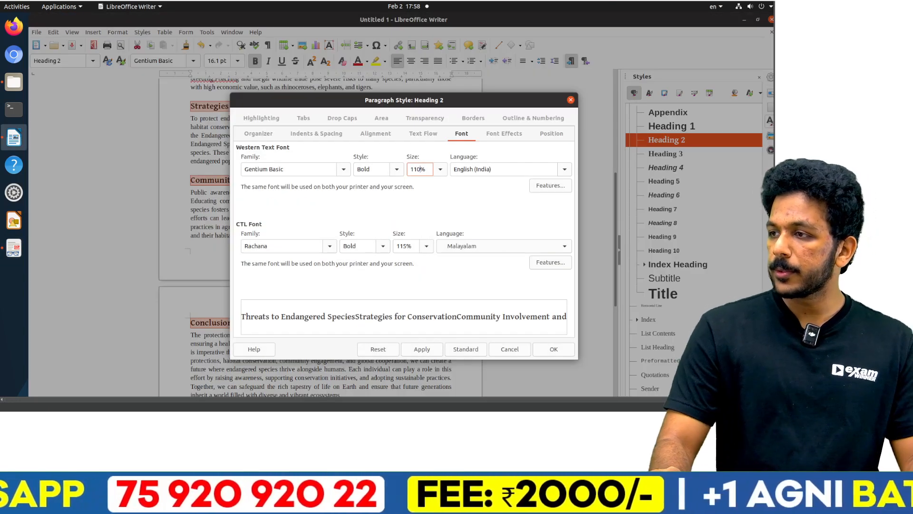
Step: Check the required font colour in the Activity 6 PDF and set the Heading 2 style's font colour to Green
key("alt+Tab")
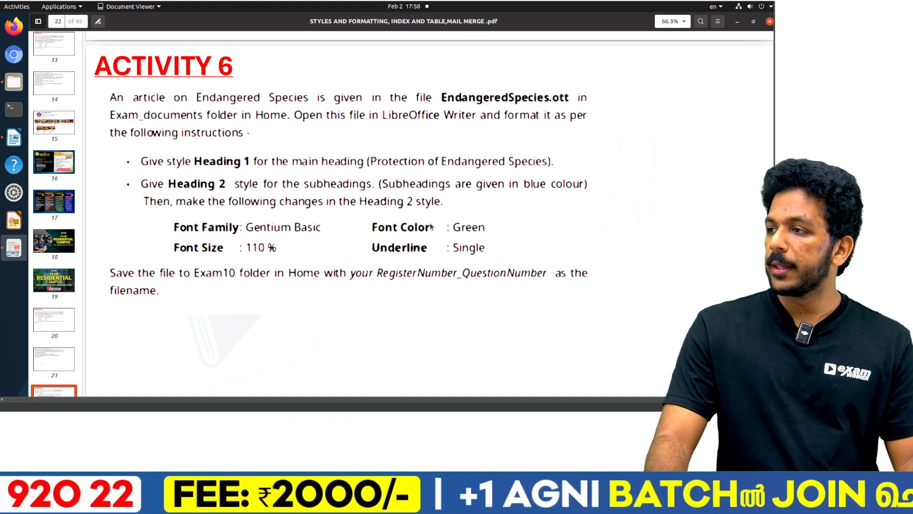
key("alt+Tab")
left_click(502, 134)
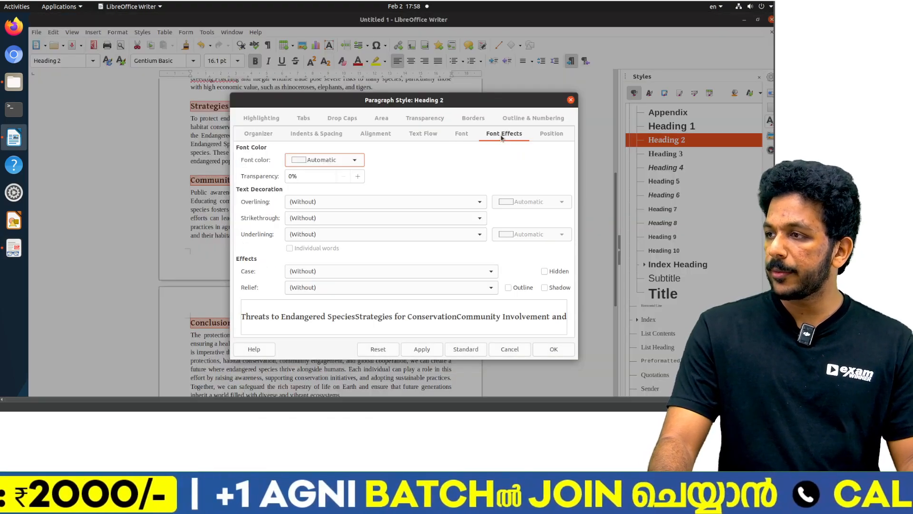
left_click(326, 165)
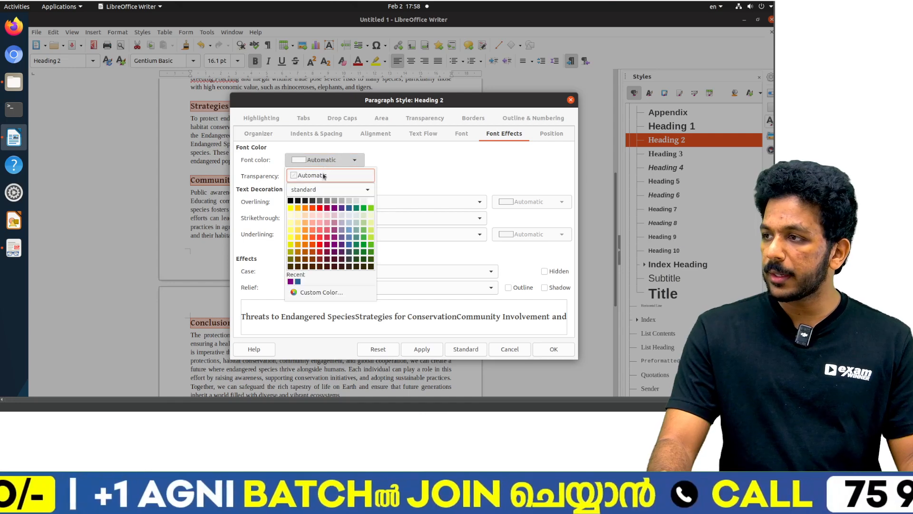
left_click(364, 208)
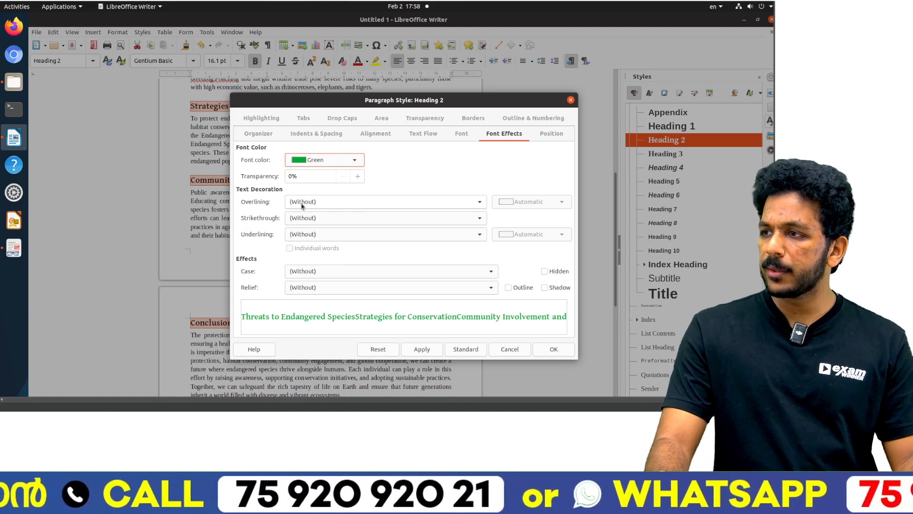
Step: Set the Heading 2 style's underlining to Single, recheck the Activity 6 requirements and apply the style changes
left_click(310, 235)
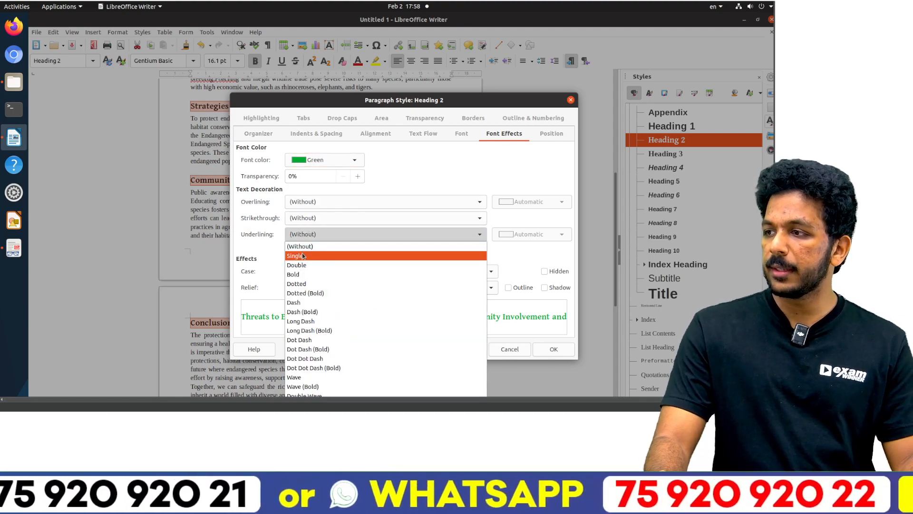
left_click(305, 255)
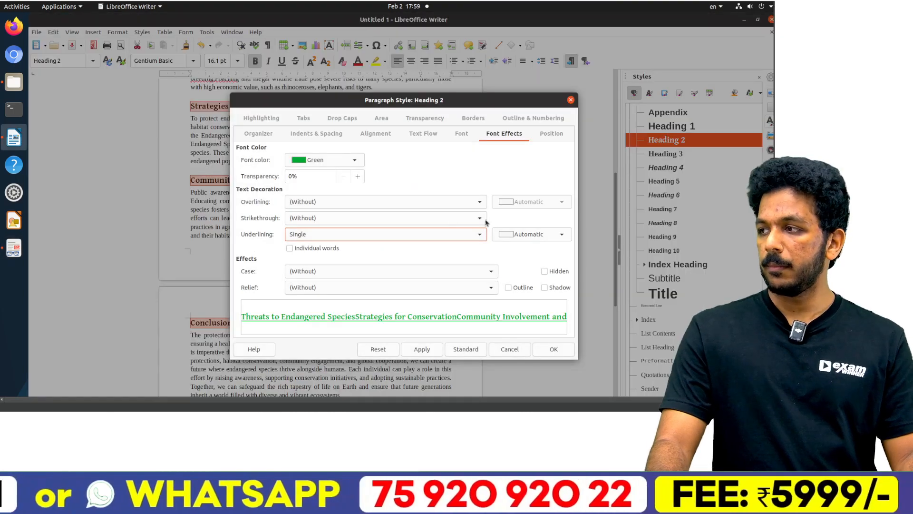
key("alt+Tab")
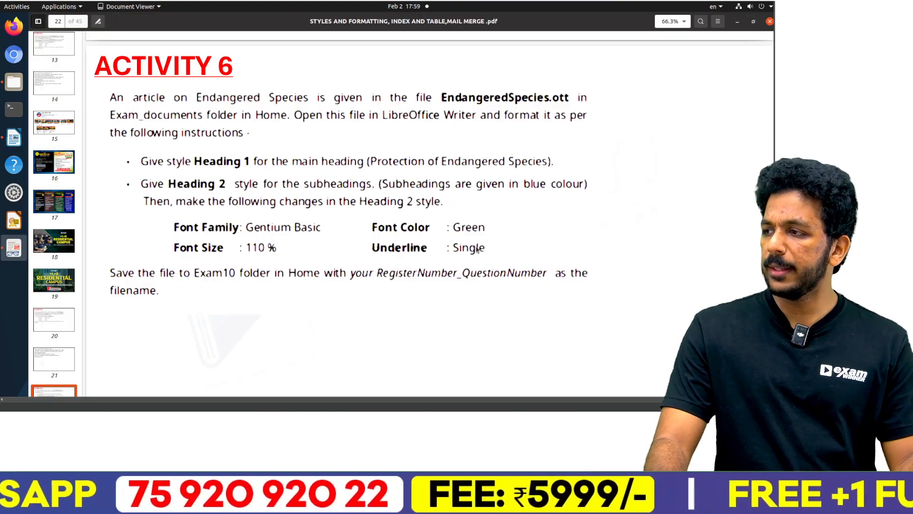
key("alt+Tab")
left_click(553, 349)
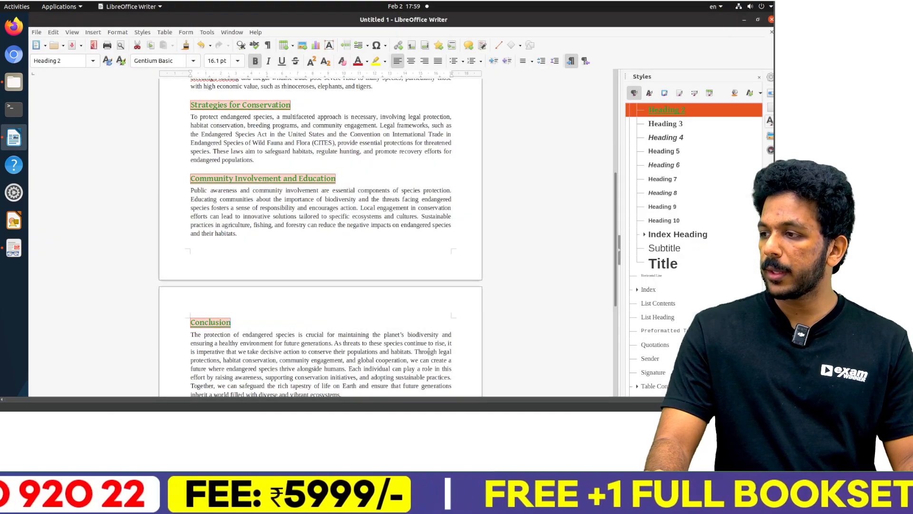
Step: Look over the restyled article and save it as 2025_6 in the Exam10 folder inside 2025 Supporting Files on the Desktop
scroll(287, 229, "up", 2)
scroll(288, 229, "up", 10)
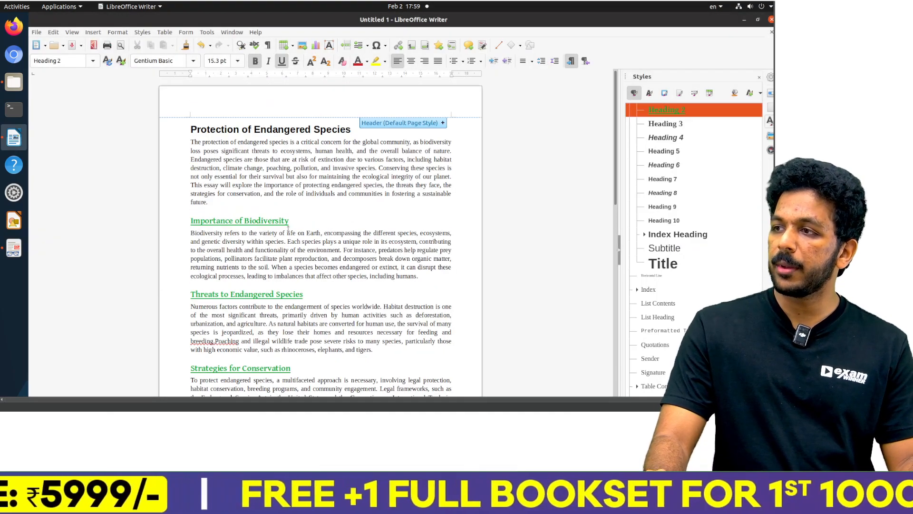
scroll(289, 229, "down", 20)
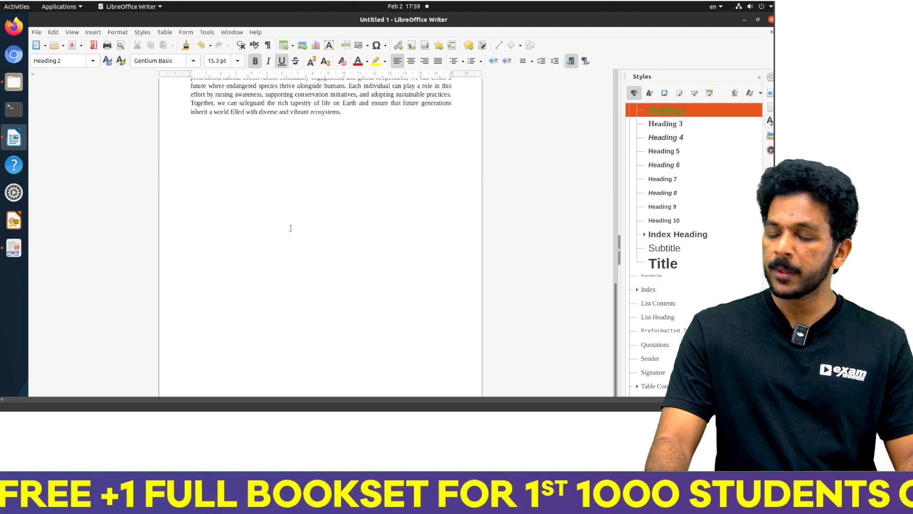
key("ctrl+s")
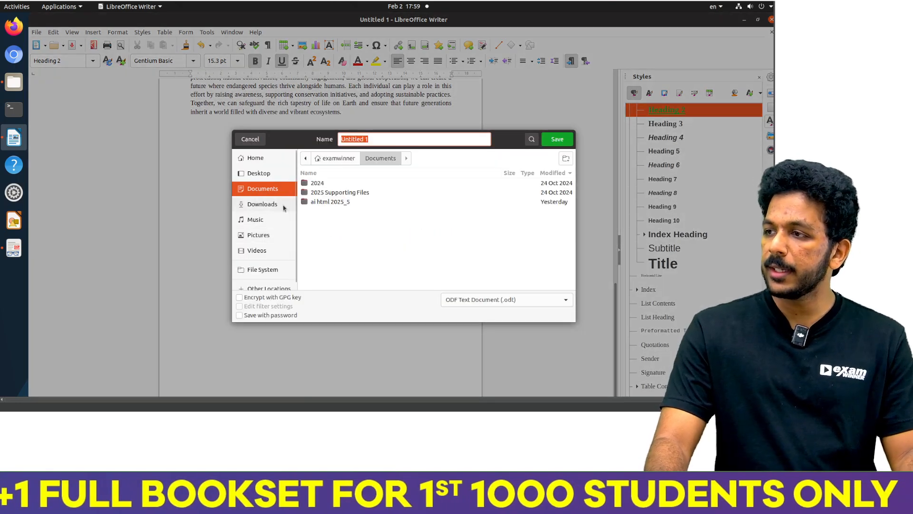
left_click(275, 177)
double_click(338, 210)
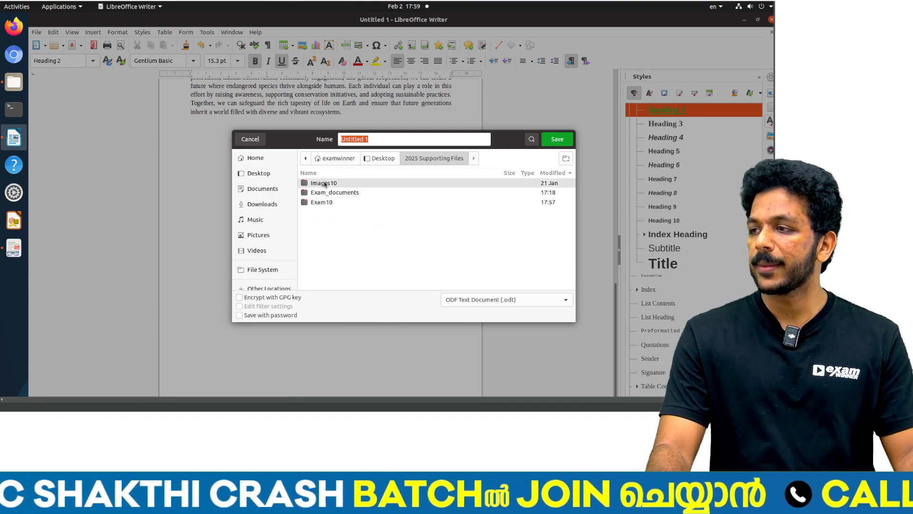
double_click(321, 202)
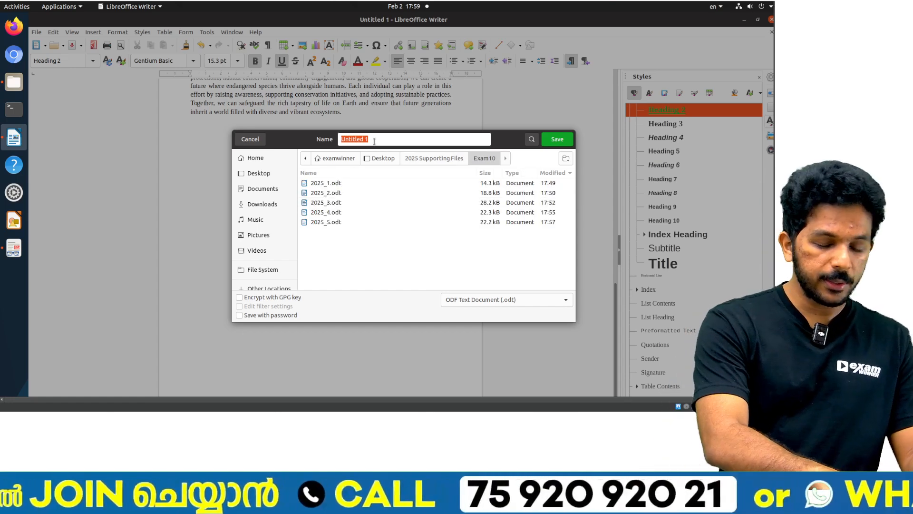
type("2025")
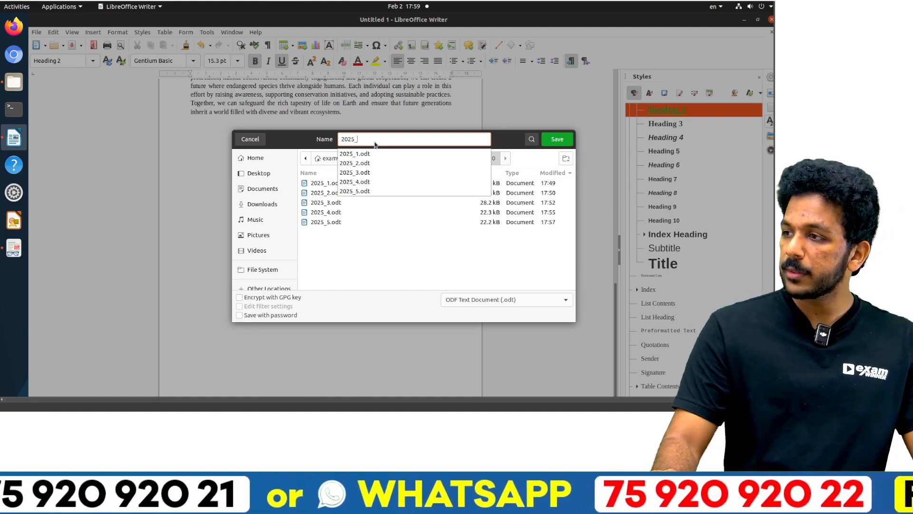
type("_6")
left_click(557, 140)
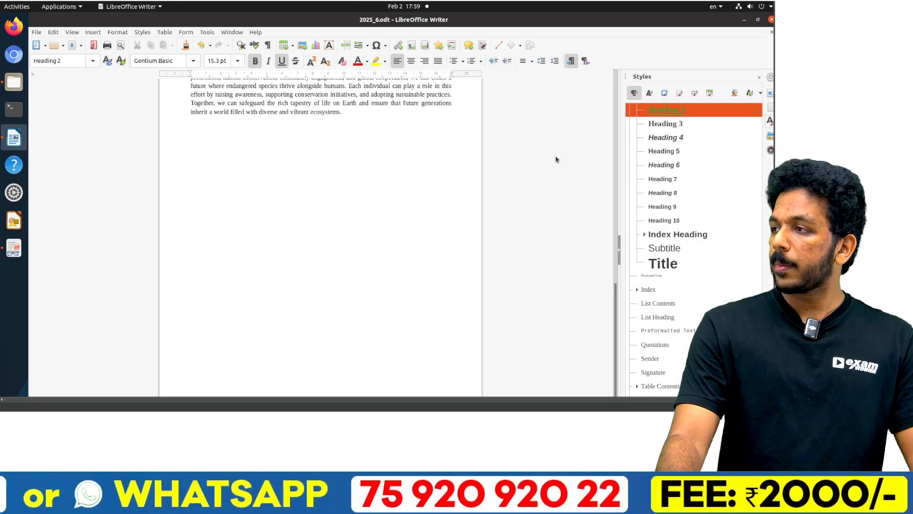
Step: Find the Activity 7 instructions in the PDF, close 2025_6.odt and bring up the Exam_documents folder
key("alt+Tab")
scroll(288, 241, "down", 3)
scroll(287, 241, "down", 10)
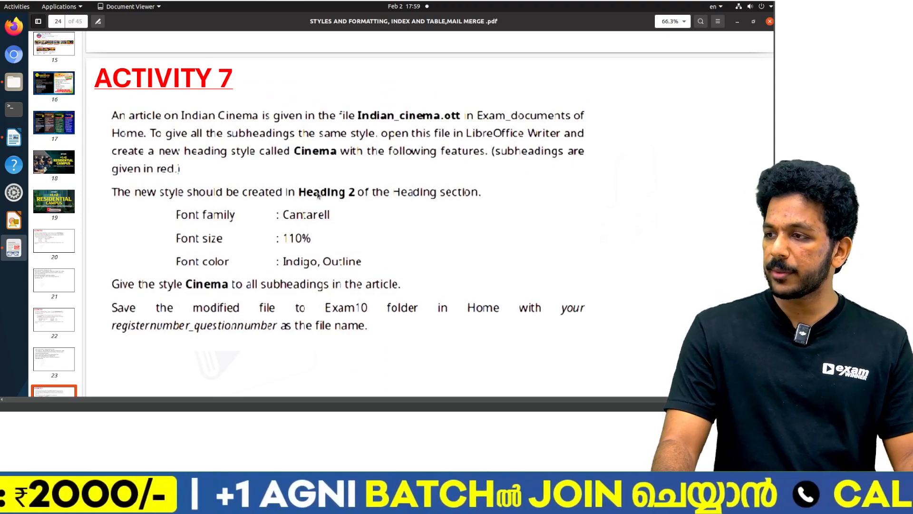
key("alt+Tab")
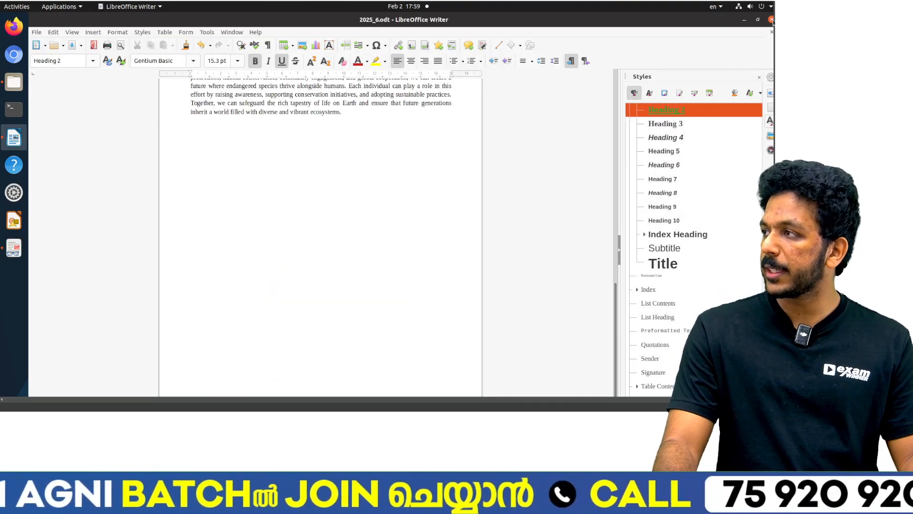
key("alt+Tab")
Step: Confirm the file name in the Activity 7 instructions and open Indian_cinema.ott from the Exam_documents folder
key("alt+Tab")
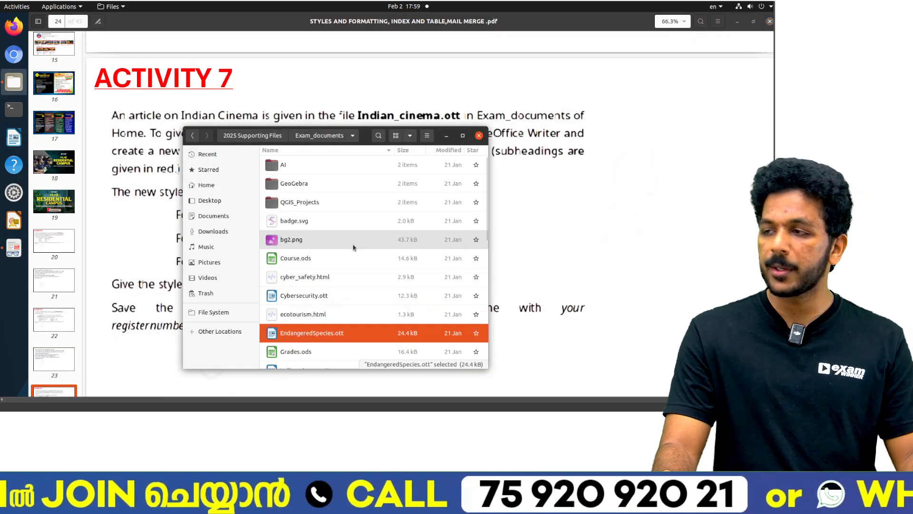
key("alt+Tab")
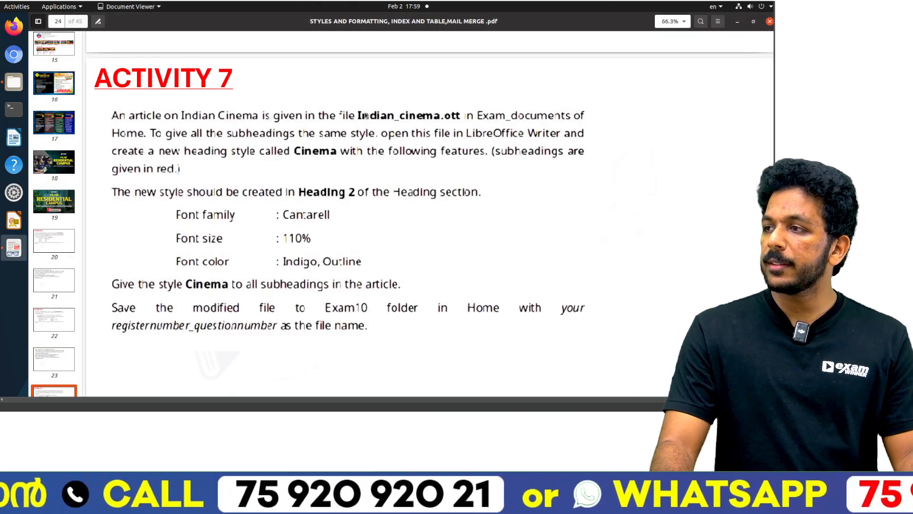
key("alt+Tab")
scroll(308, 271, "down", 2)
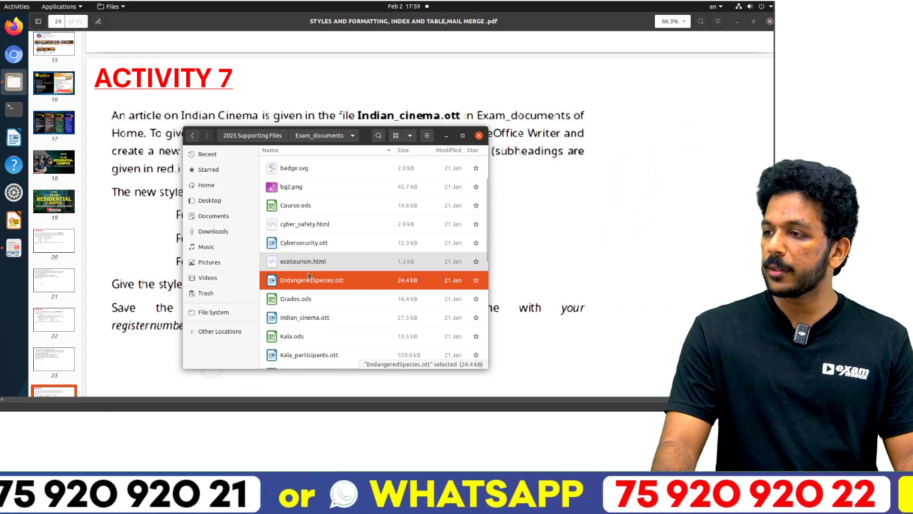
left_click(315, 325)
double_click(315, 326)
left_click(591, 191)
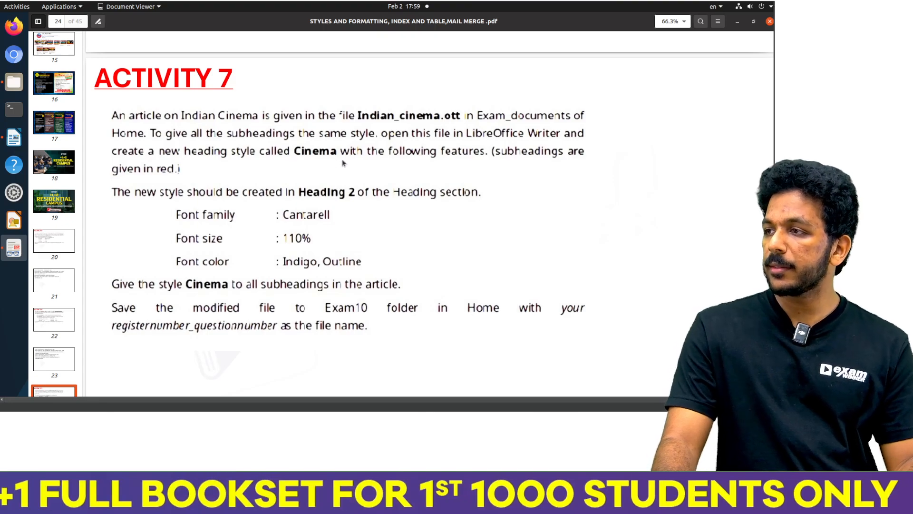
key("alt+Tab")
scroll(669, 247, "down", 3)
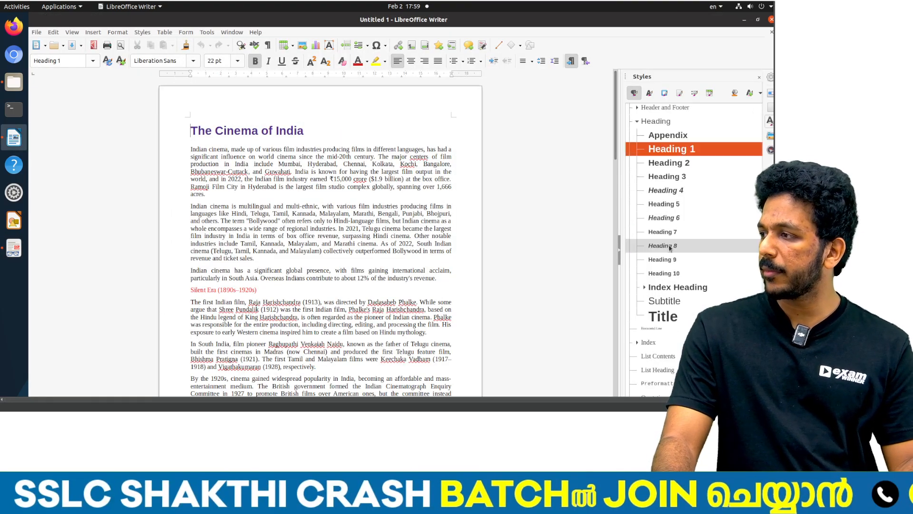
scroll(665, 200, "up", 2)
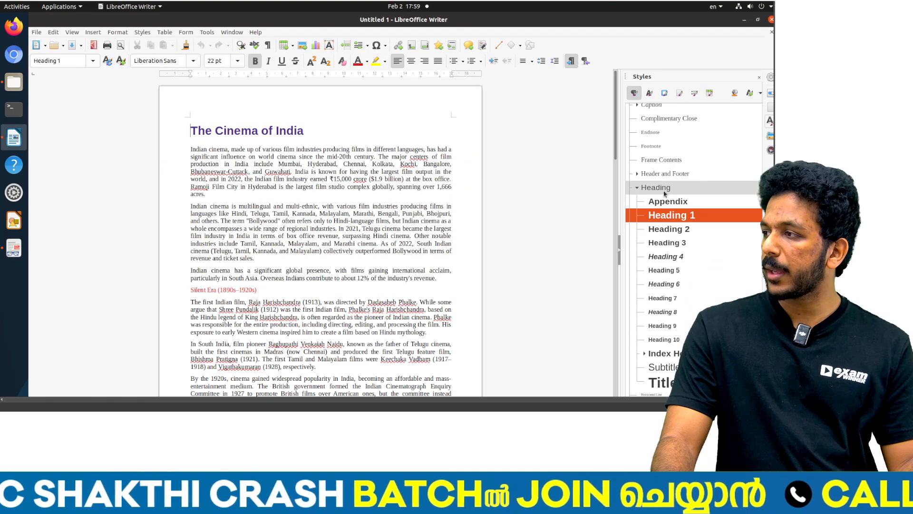
left_click(665, 191)
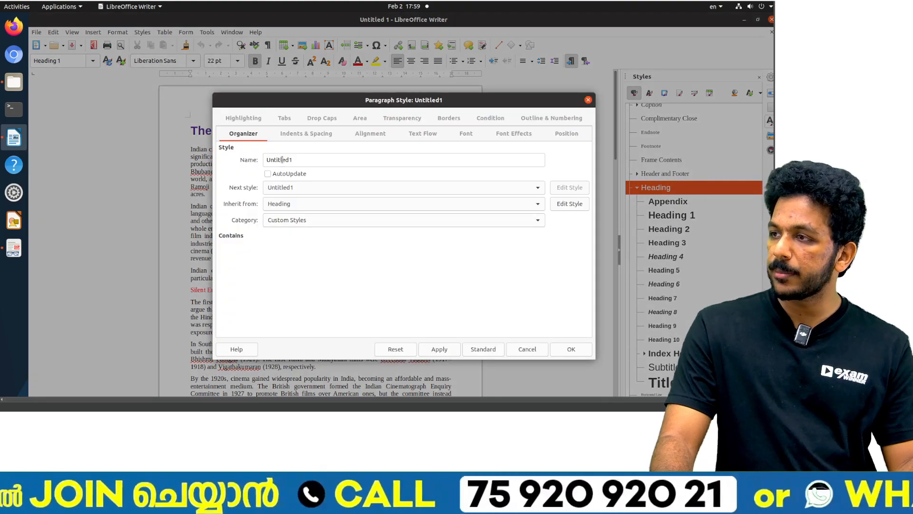
type("Cinema")
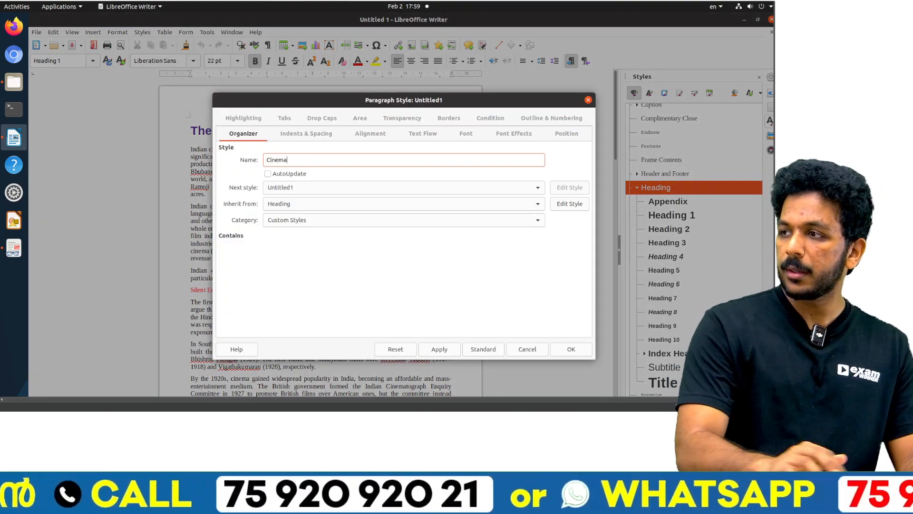
key("alt+Tab")
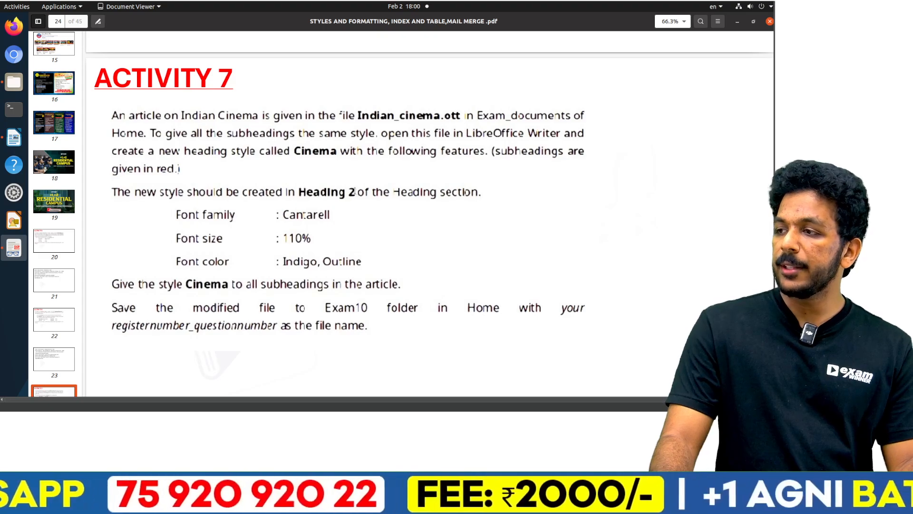
key("alt+Tab")
type("inema")
left_click(528, 349)
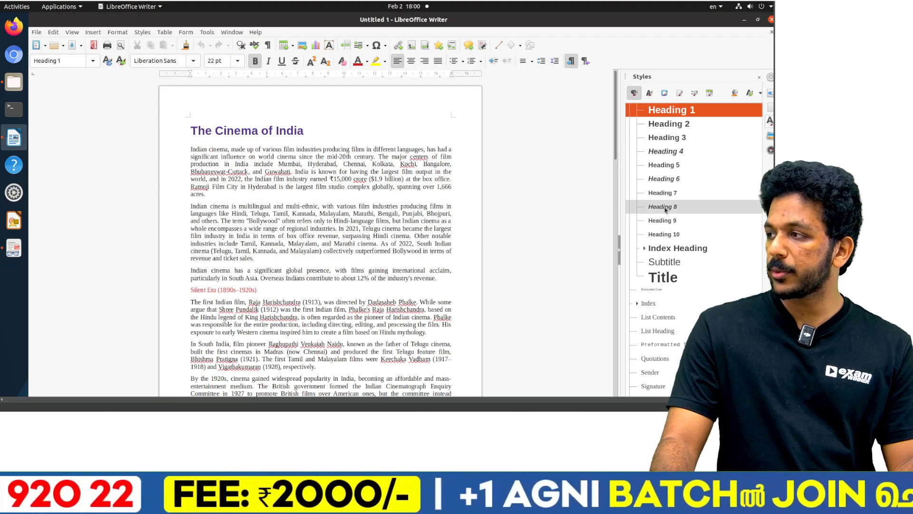
Step: Start a new paragraph style based on Heading 2, name it Cinema and check its required features in the Activity 7 PDF
scroll(669, 158, "up", 1)
left_click(669, 158)
right_click(670, 158)
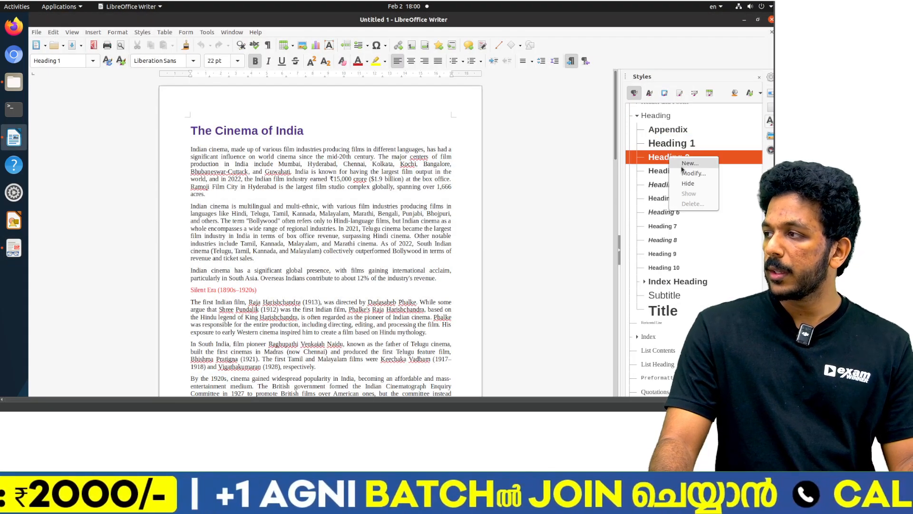
left_click(689, 163)
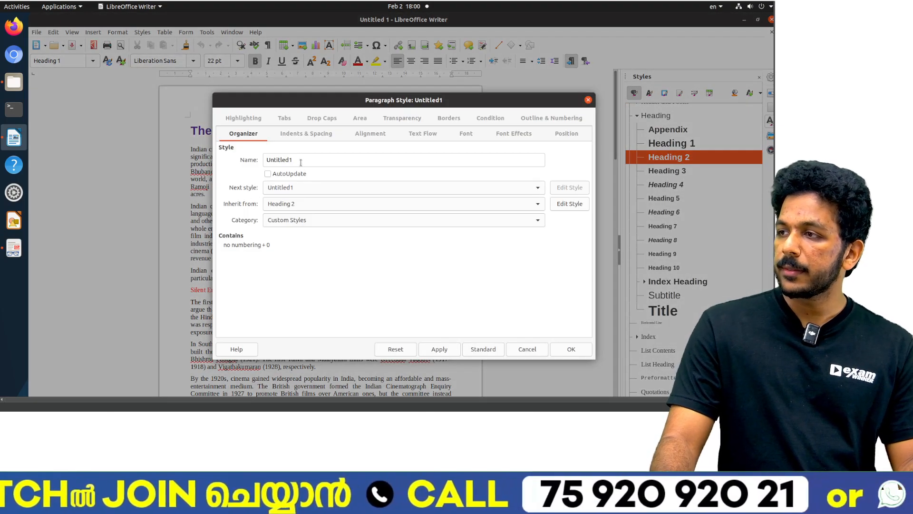
double_click(301, 163)
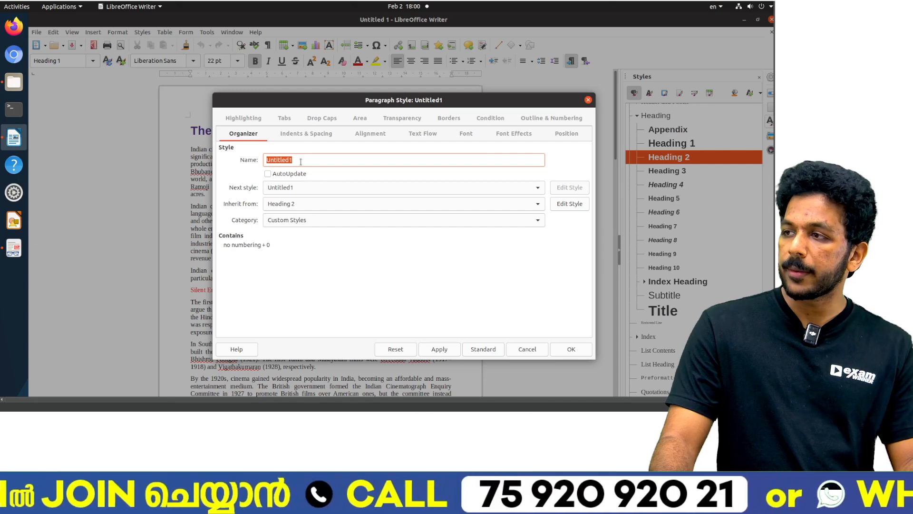
type("Cinema")
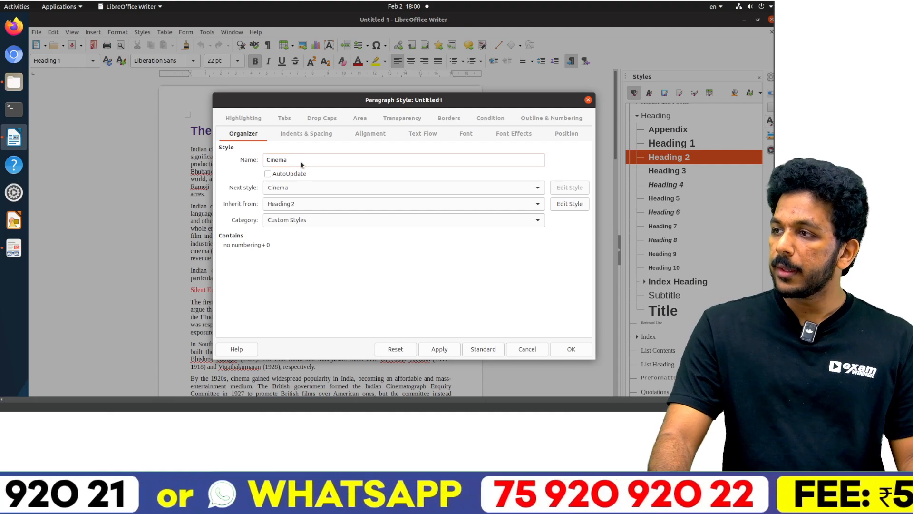
key("alt+Tab")
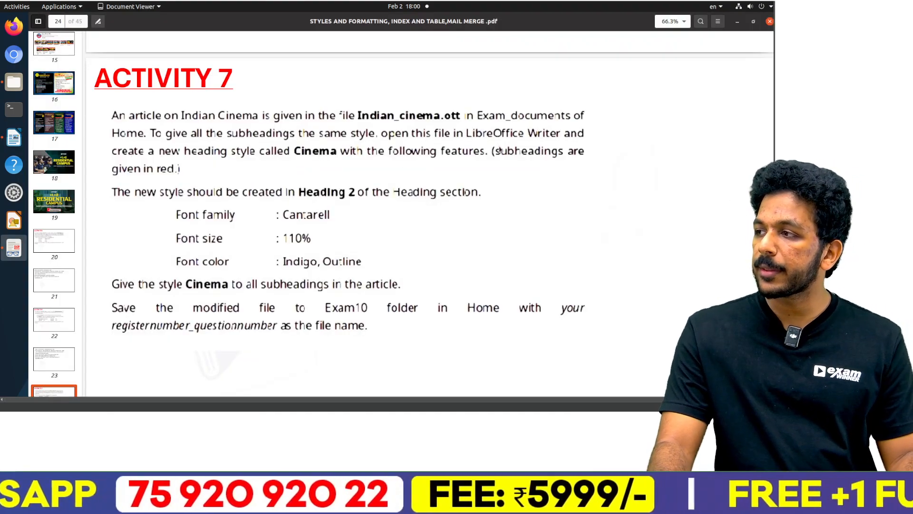
key("alt+Tab")
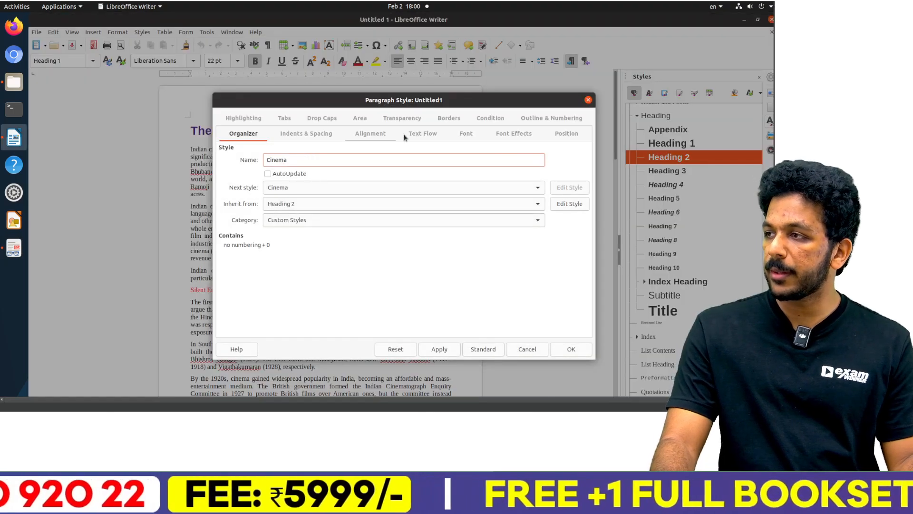
Step: Set the new Cinema style's Western font family to Cantarell as the Activity 7 PDF requires, and create the style
left_click(466, 134)
key("alt+Tab")
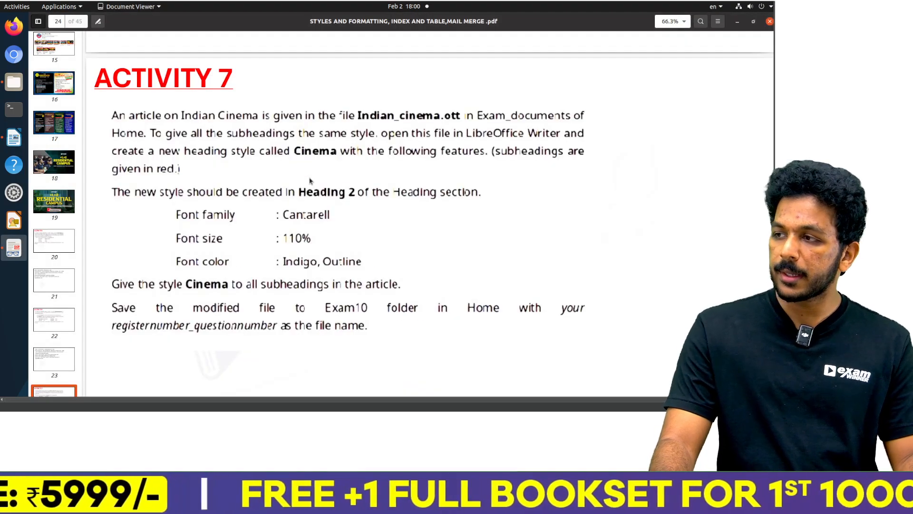
key("alt+Tab")
type("Ca")
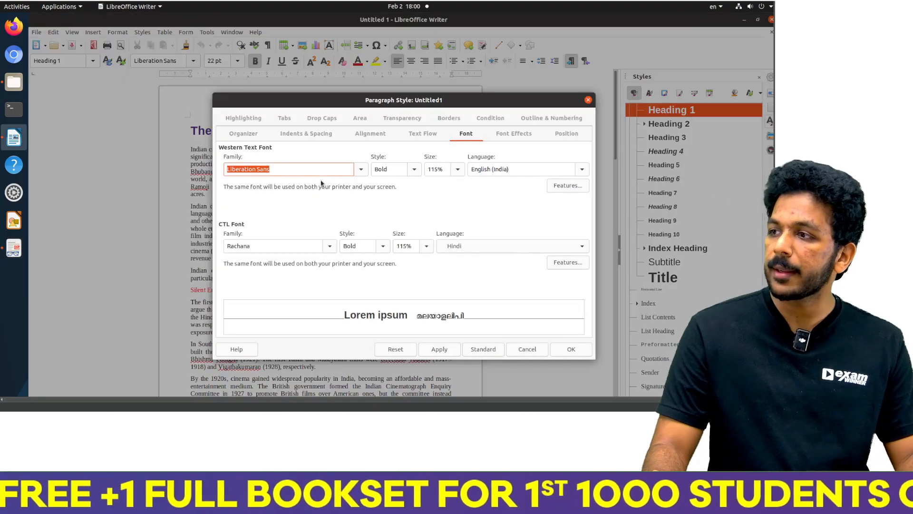
type("ntarell")
key("Return")
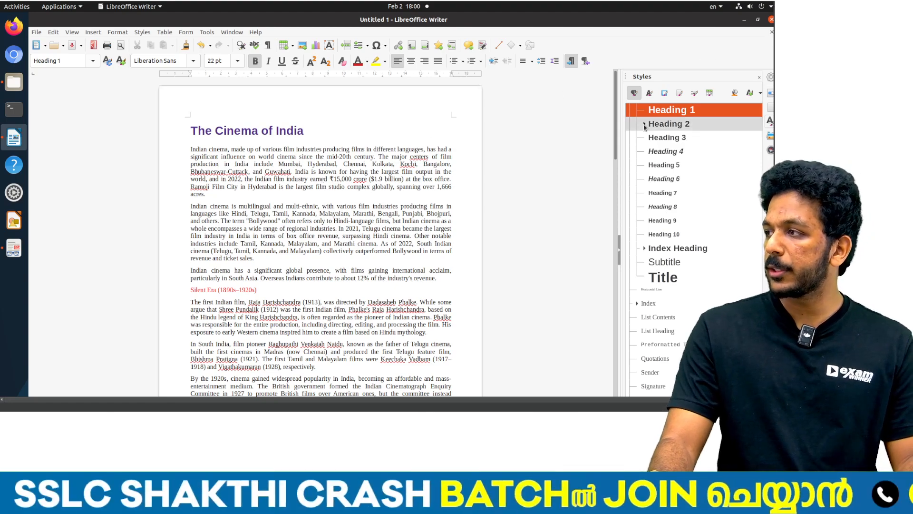
Step: Reopen the Cinema style under Heading 2 for modification and set its Western font size to 110%
left_click(644, 124)
right_click(672, 139)
left_click(680, 156)
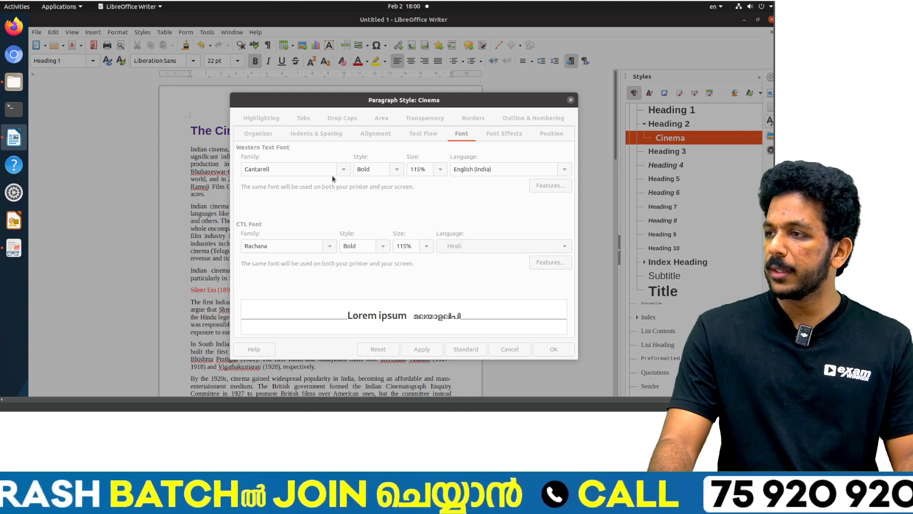
key("alt+Tab")
key("alt+Tab")
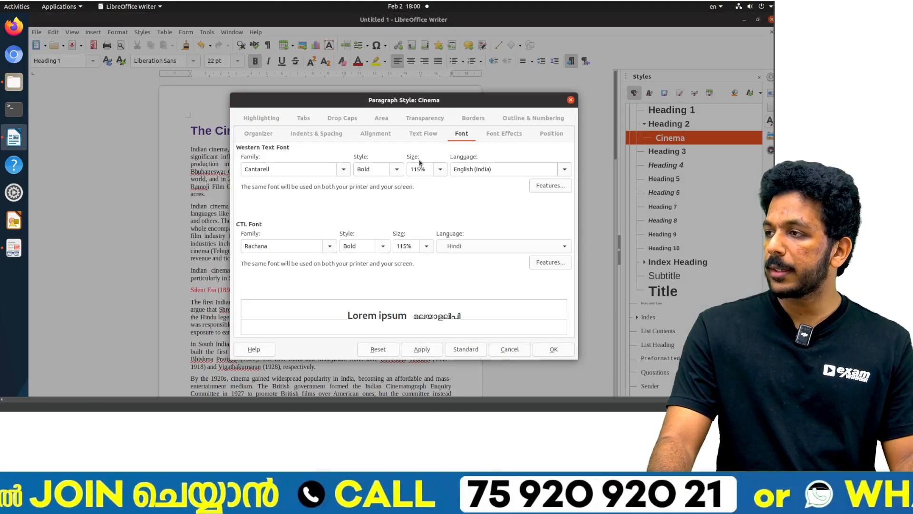
double_click(419, 169)
type("110")
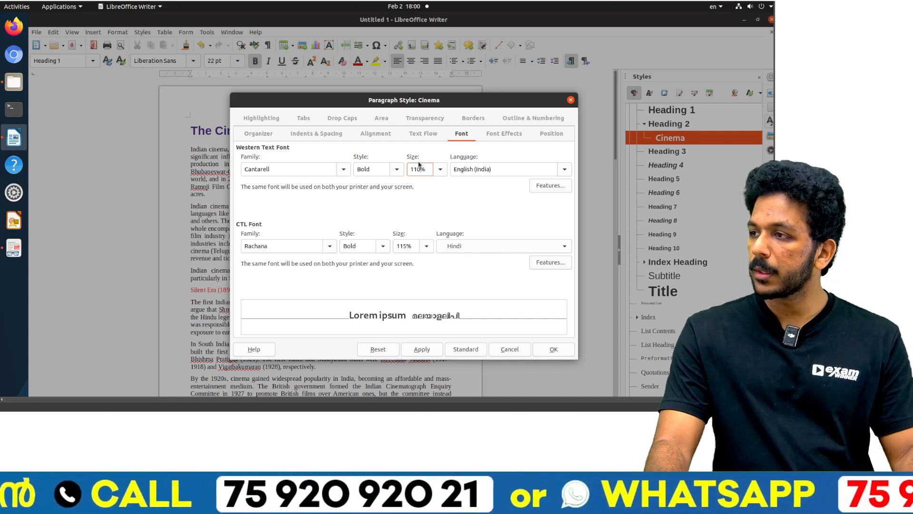
Step: Check the remaining features in the Activity 7 PDF and set the Cinema style's font color to Indigo
key("alt+Tab")
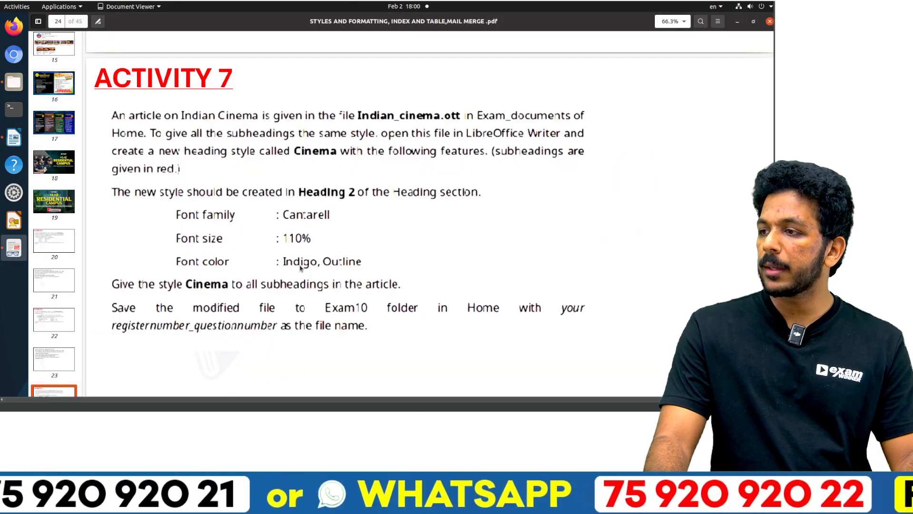
key("alt+Tab")
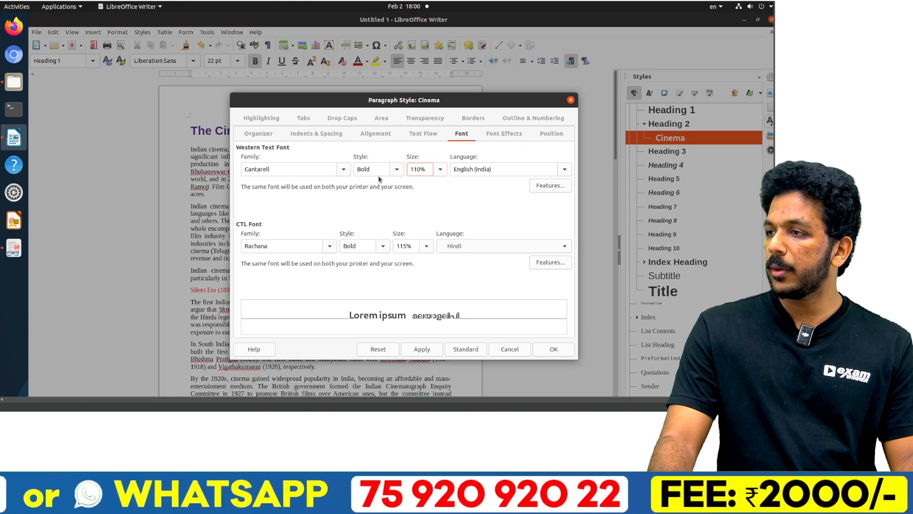
key("alt+Tab")
key("alt+Tab")
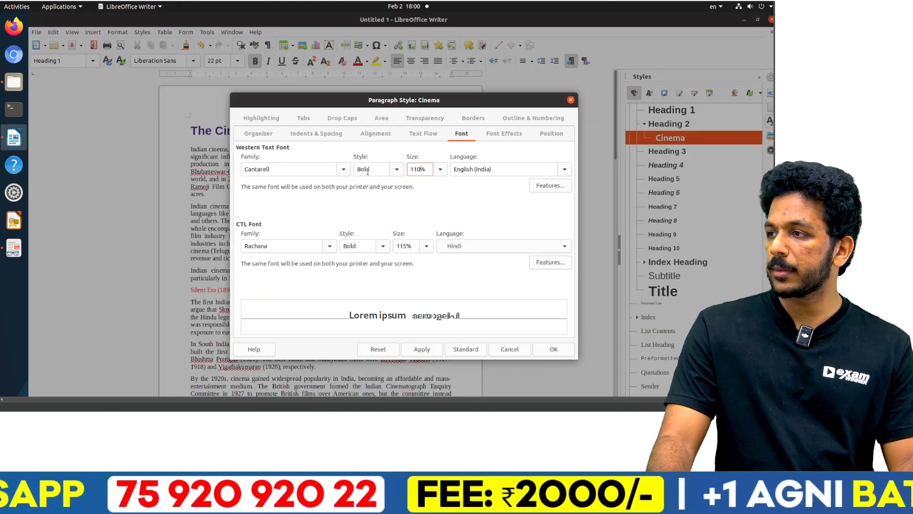
key("alt+Tab")
key("alt+Tab")
left_click(510, 134)
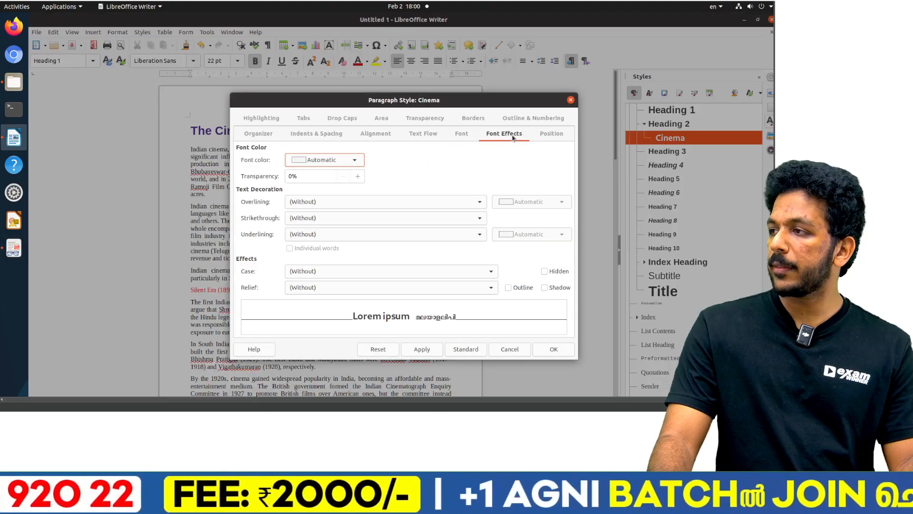
key("alt+Tab")
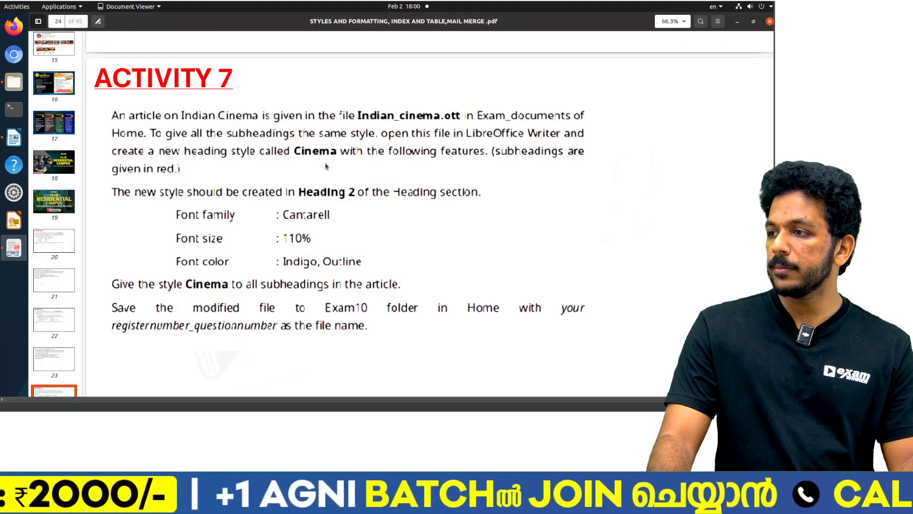
key("alt+Tab")
left_click(327, 162)
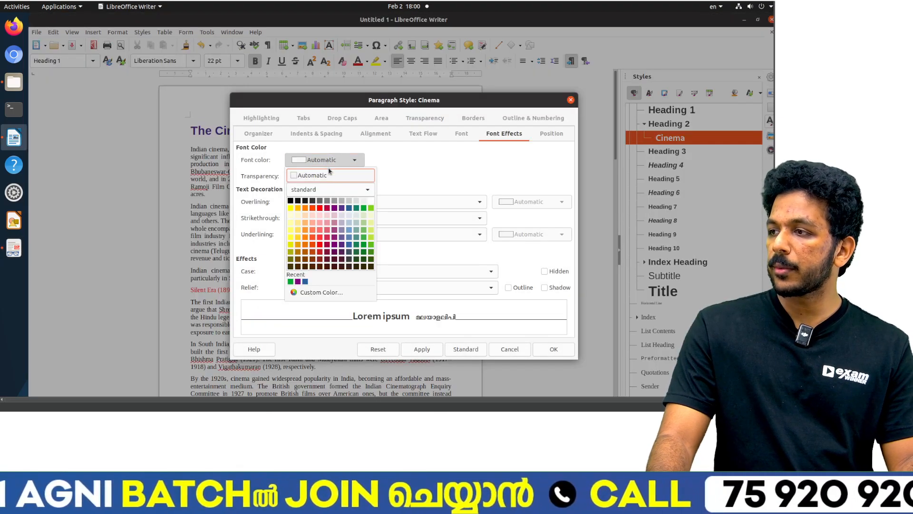
left_click(343, 208)
Step: Confirm the effect required in the PDF, turn on Outline for the Cinema style and accept the style changes
key("alt+Tab")
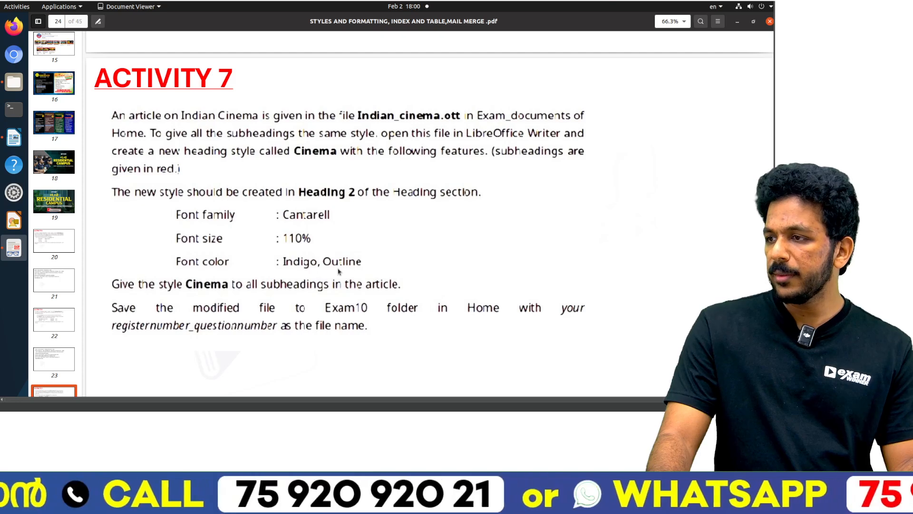
key("alt+Tab")
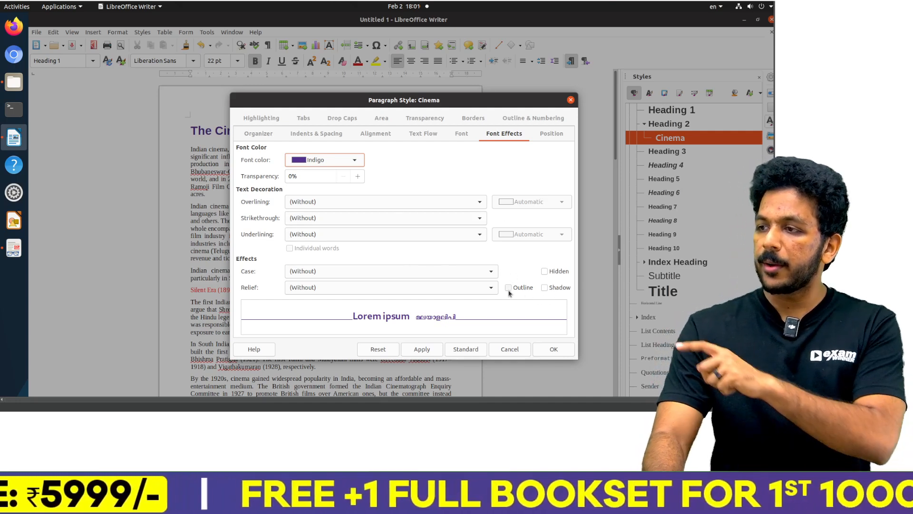
left_click(509, 291)
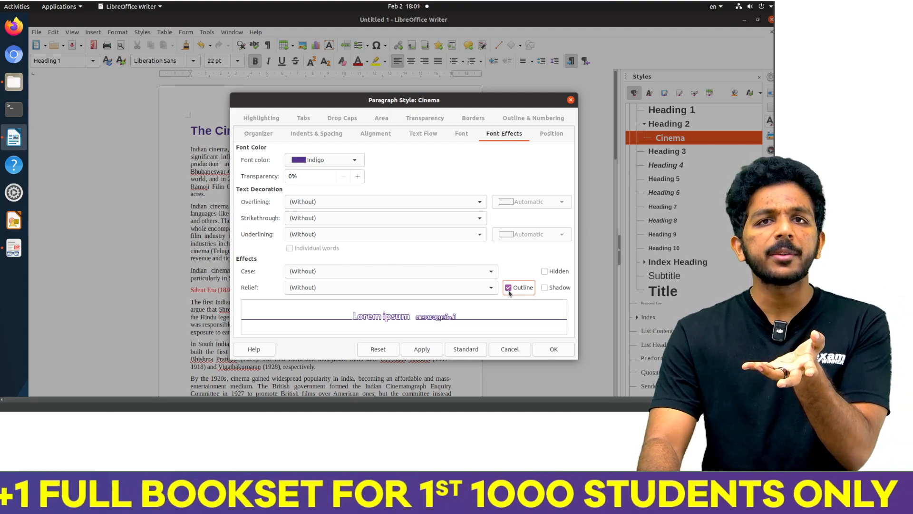
left_click(555, 349)
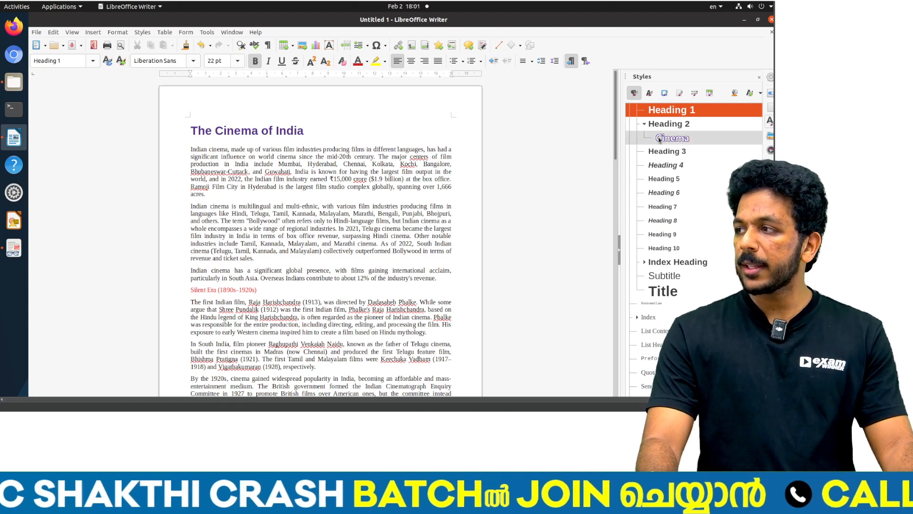
Step: Select all the red subheadings together, from Silent Era to Prominent government-sponsored film awards, and give them the Cinema style
key("alt+Tab")
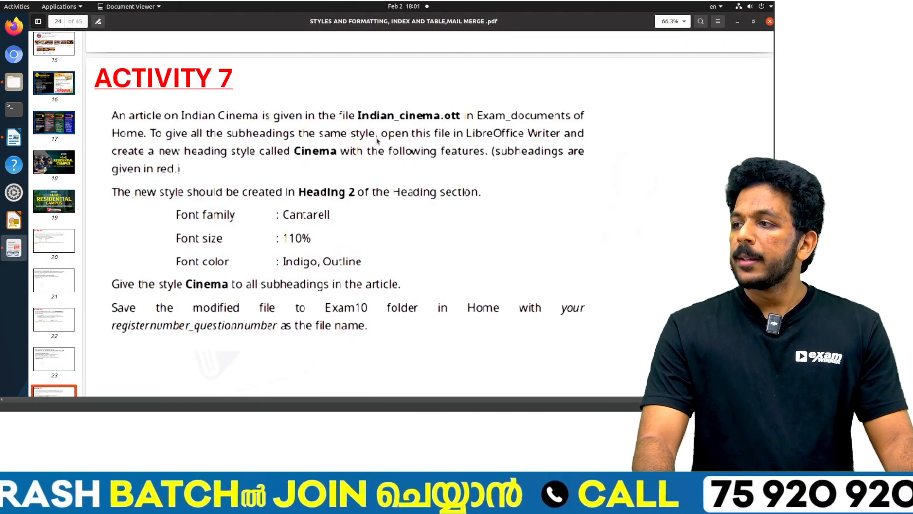
key("alt+Tab")
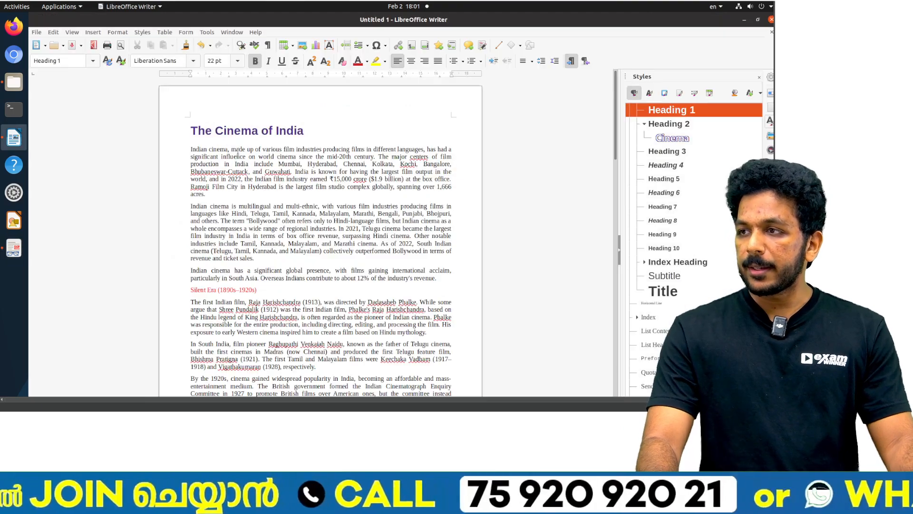
triple_click(218, 290)
scroll(218, 290, "down", 3)
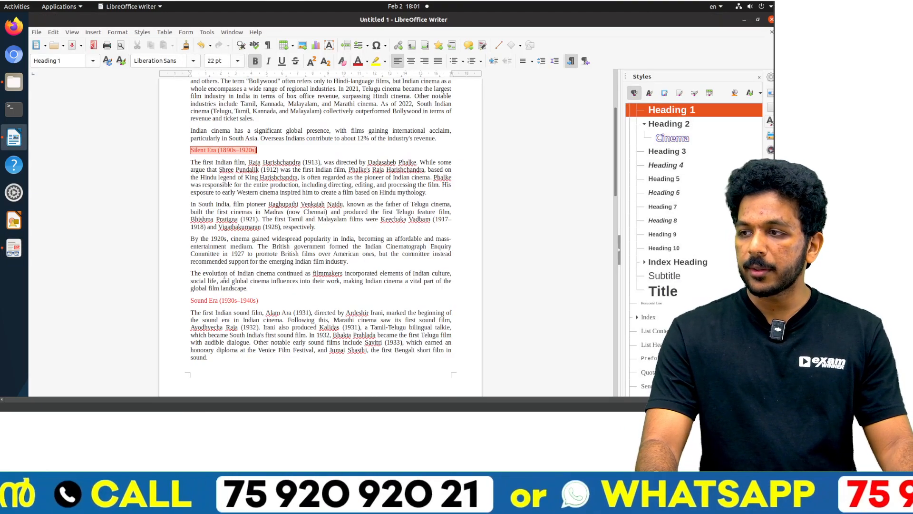
double_click(220, 301, "ctrl")
left_click(220, 301, "ctrl")
scroll(223, 302, "down", 9)
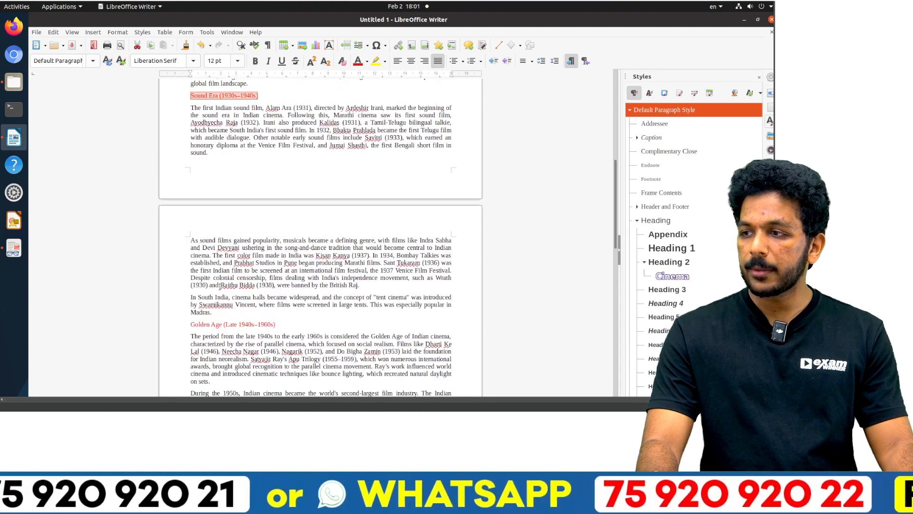
double_click(231, 304, "ctrl")
left_click(231, 304, "ctrl")
scroll(219, 276, "down", 6)
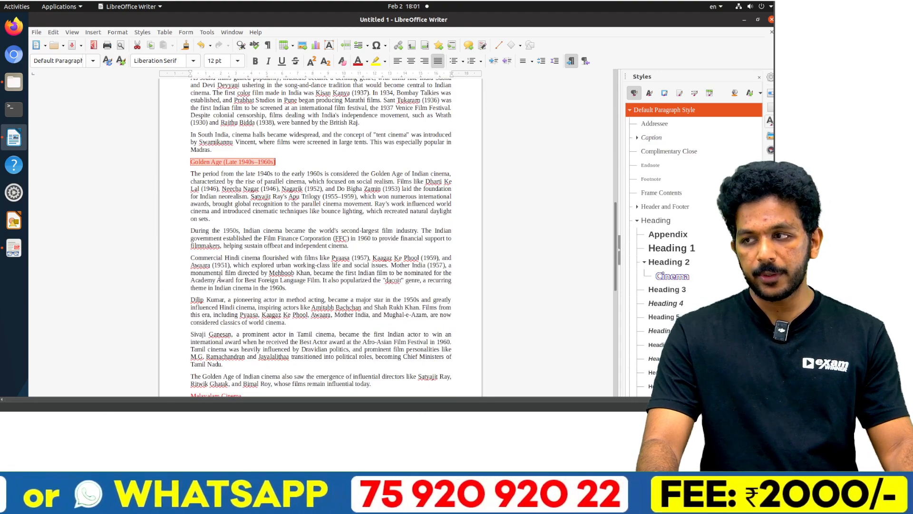
scroll(216, 276, "down", 4)
left_click(217, 294, "ctrl")
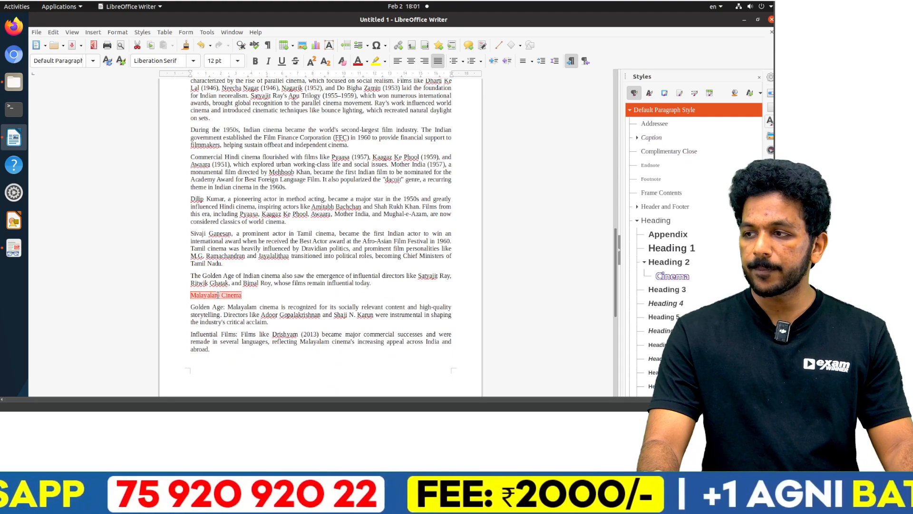
scroll(217, 295, "down", 10)
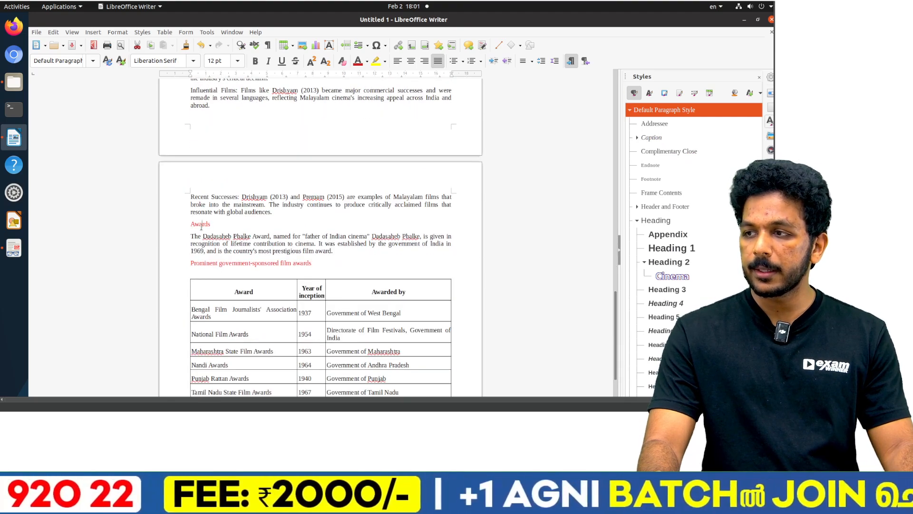
left_click(202, 224, "ctrl")
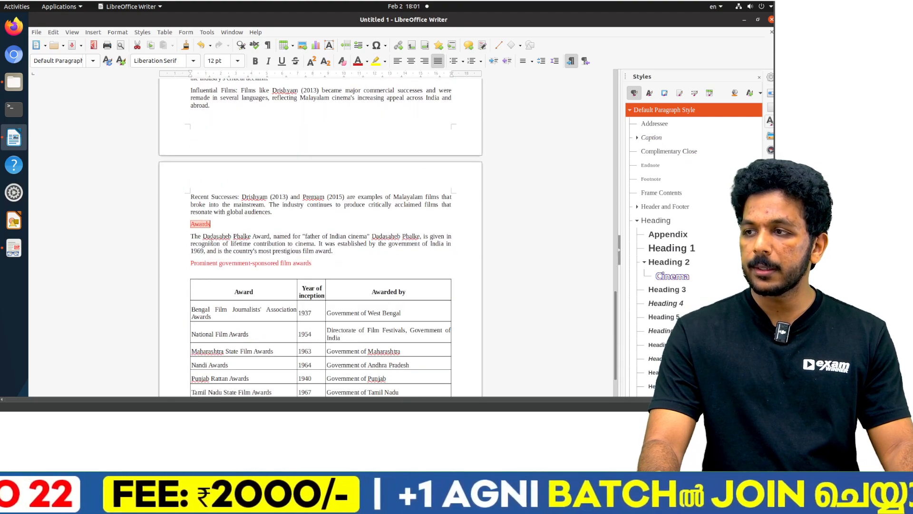
left_click(228, 264, "ctrl")
scroll(228, 266, "down", 8)
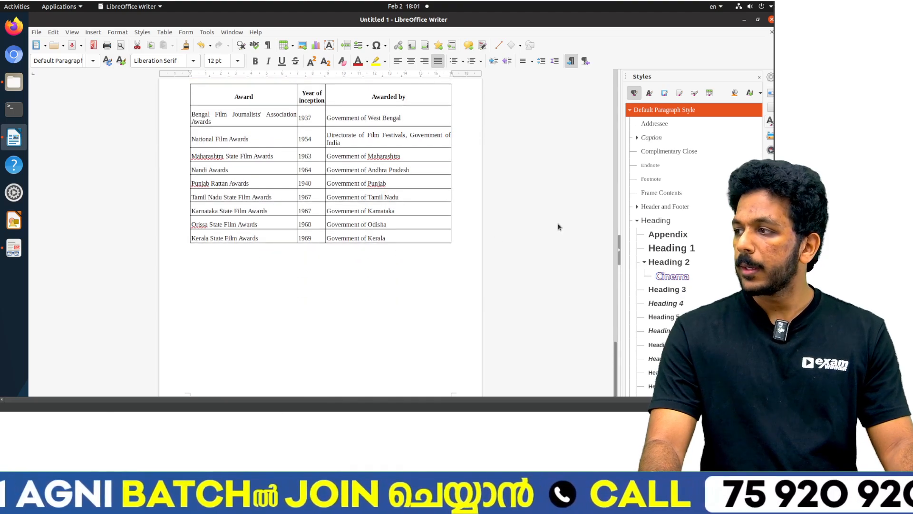
double_click(672, 276)
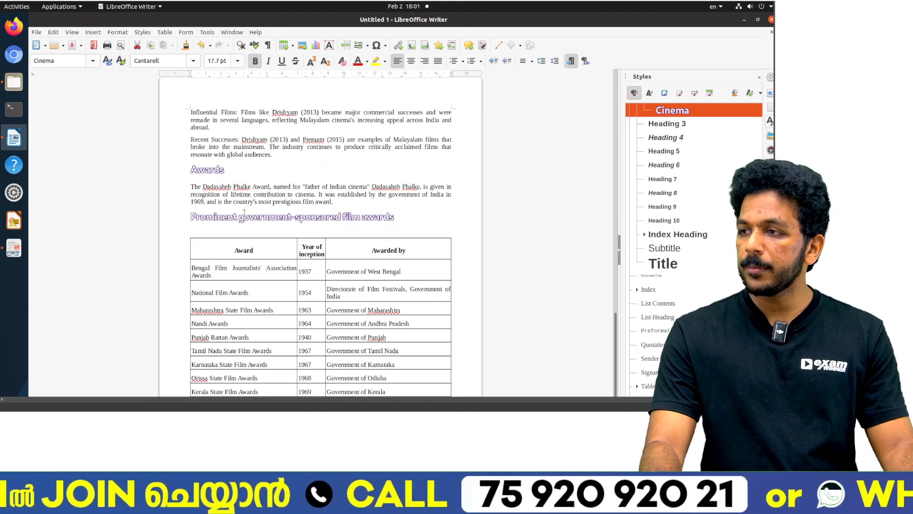
Step: Look over the restyled subheadings up to the article's beginning and check the saving instructions in the Activity 7 PDF
scroll(244, 212, "up", 15)
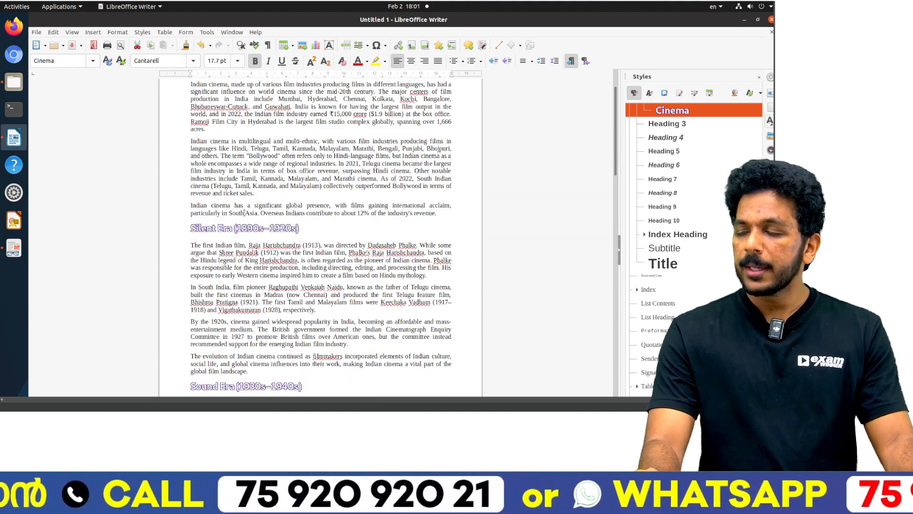
scroll(244, 212, "up", 3)
key("alt+Tab")
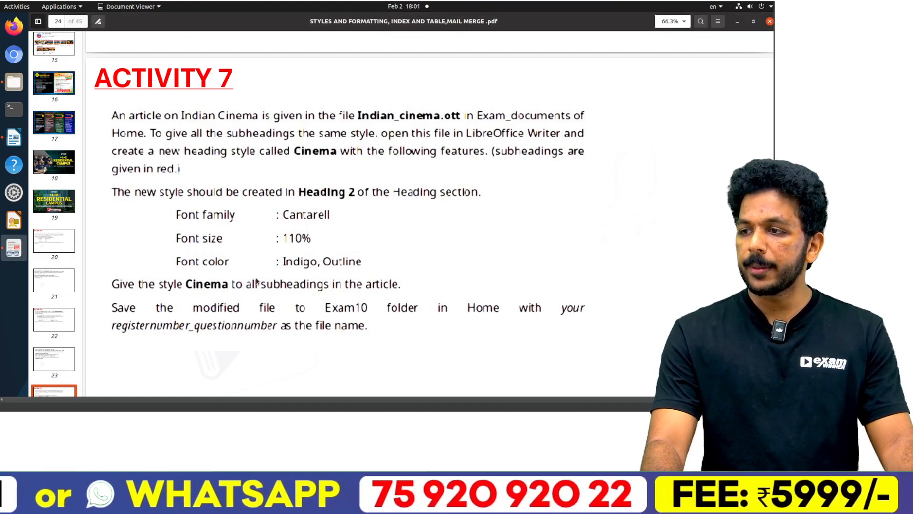
key("alt+Tab")
Step: Start saving the Indian Cinema article under a new name and open Exam10 inside the Desktop's 2025 Supporting Files folder
key("ctrl+s")
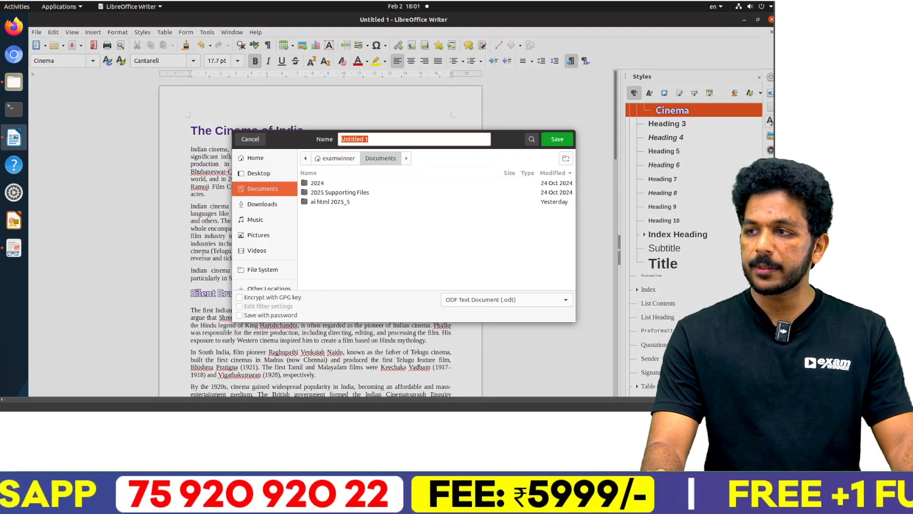
key("Escape")
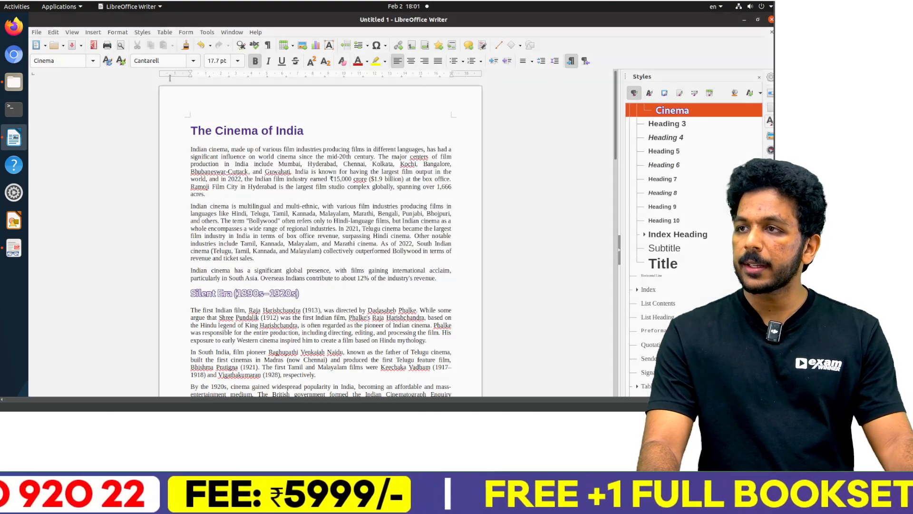
left_click(37, 32)
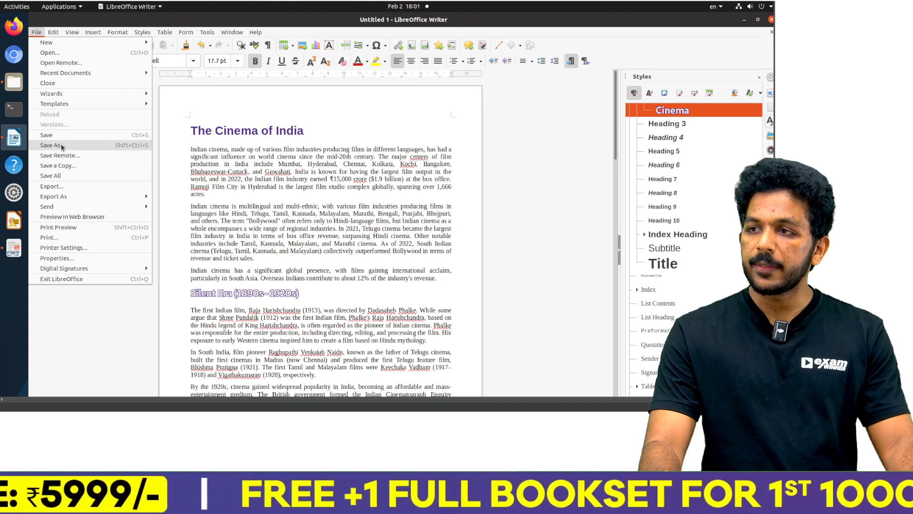
left_click(56, 145)
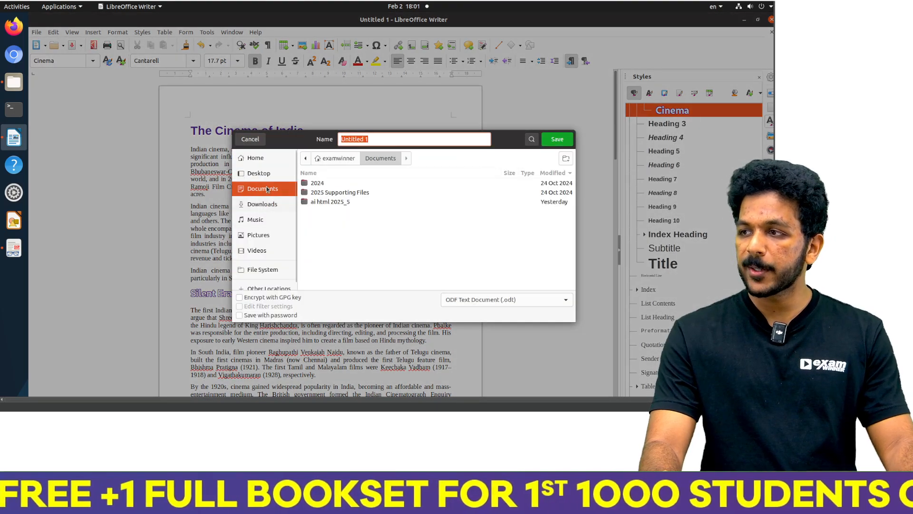
left_click(259, 173)
double_click(336, 211)
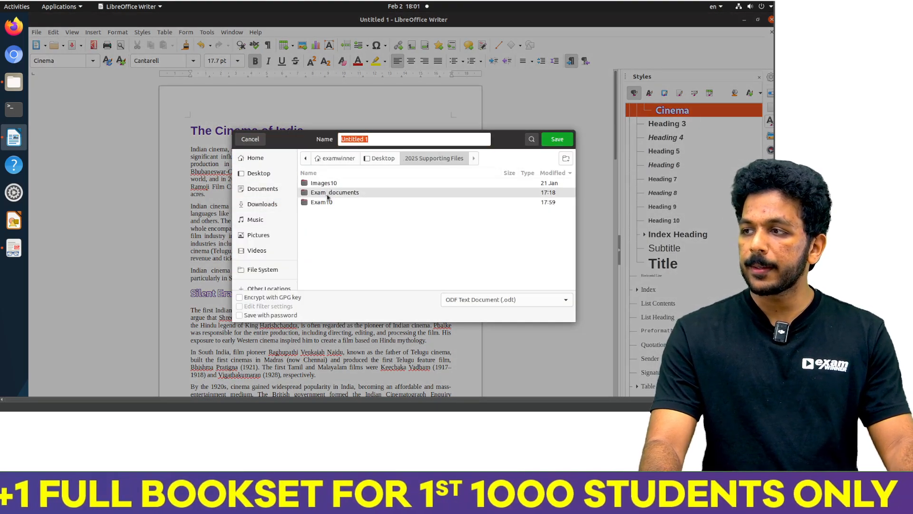
double_click(327, 201)
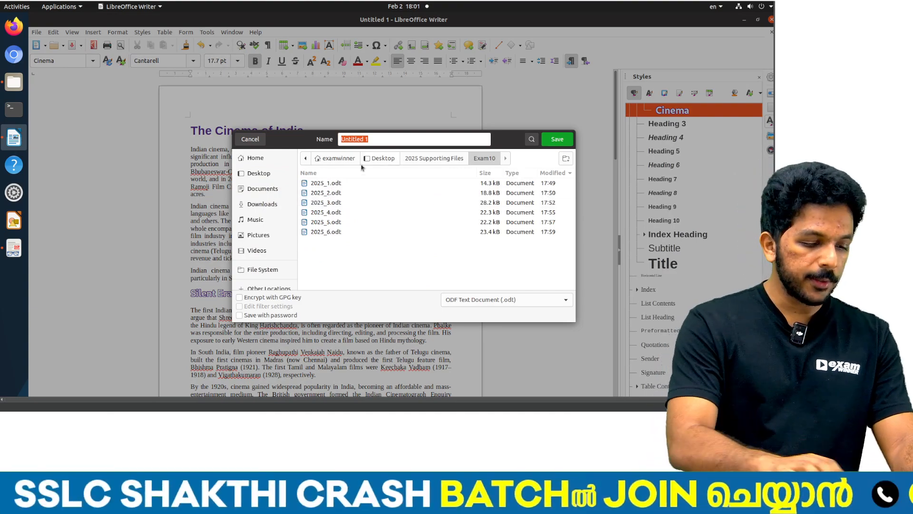
type("2025_")
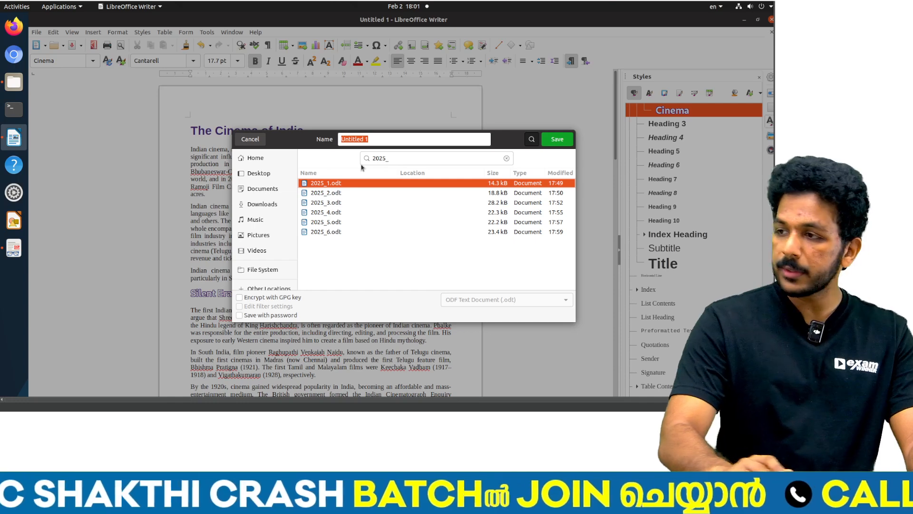
type("7")
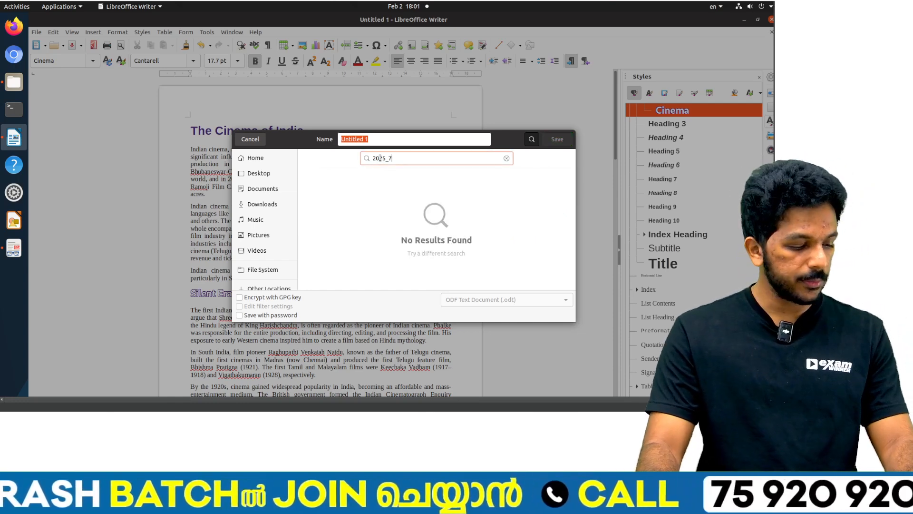
key("ctrl+a")
key("ctrl+x")
Step: Name the Indian Cinema article 2025_7 and save it in the Exam10 folder
left_click(374, 139)
key("ctrl+a")
type("2")
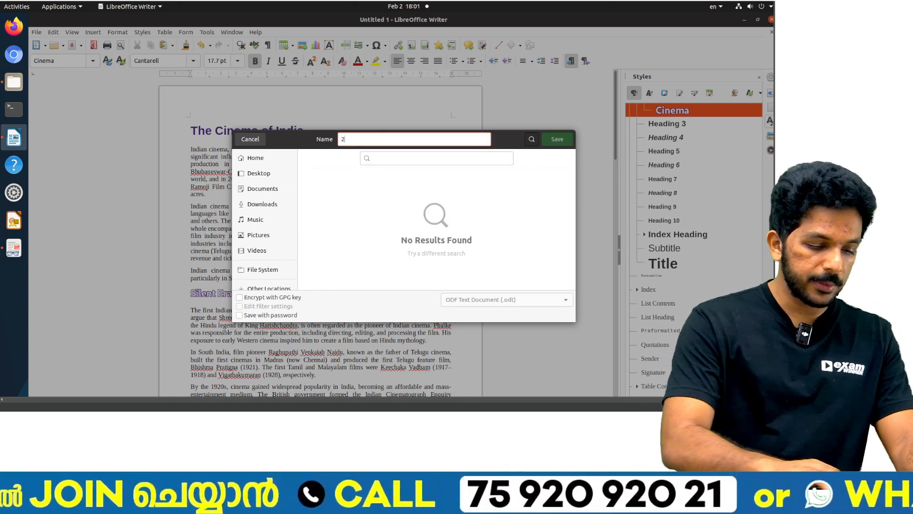
type("025_7")
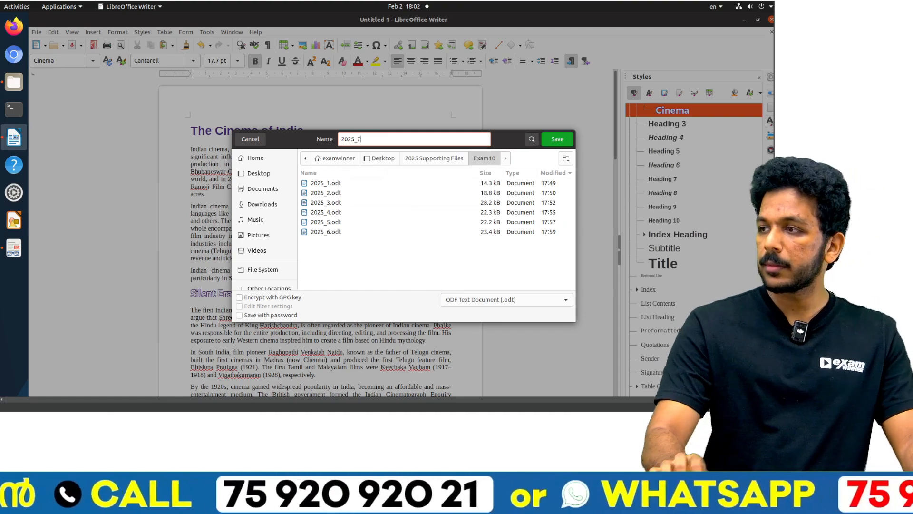
left_click(552, 143)
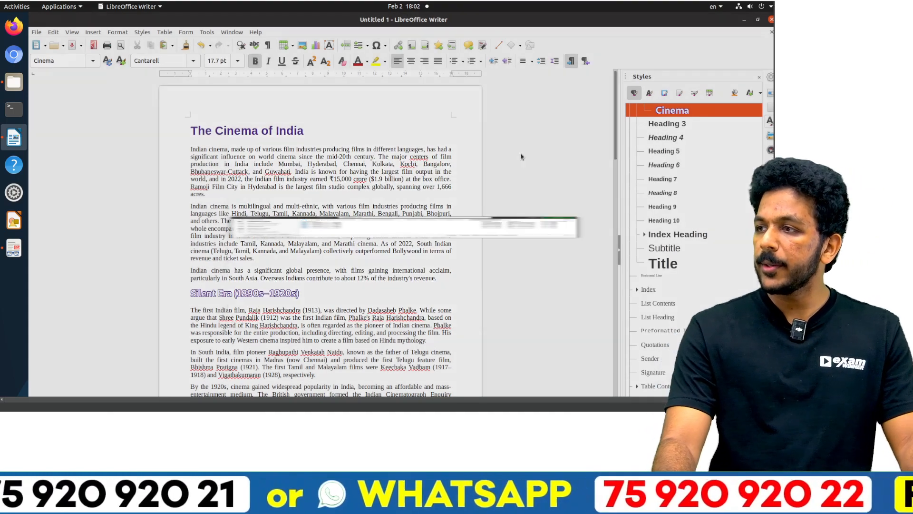
Step: Switch to the activities PDF in Document Viewer and read the Activity 8 requirements for the Space heading style
key("alt+Tab")
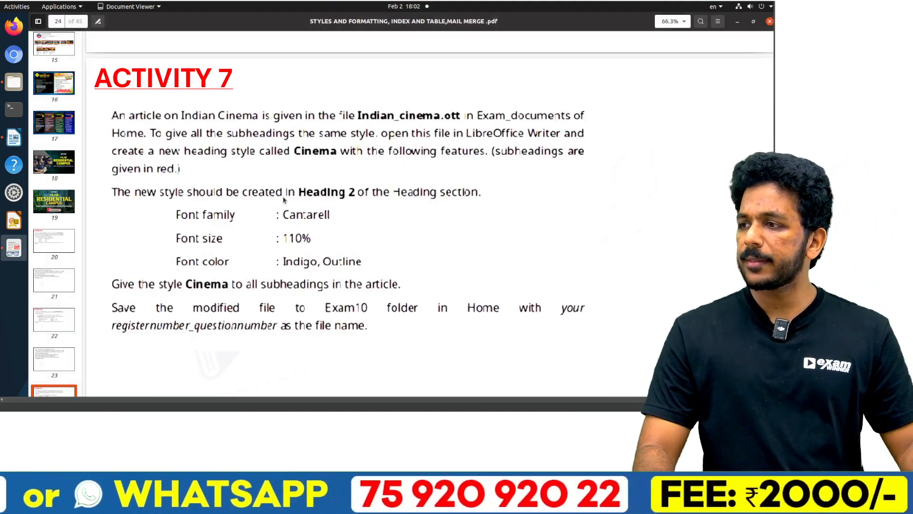
scroll(281, 204, "down", 5)
scroll(272, 214, "down", 15)
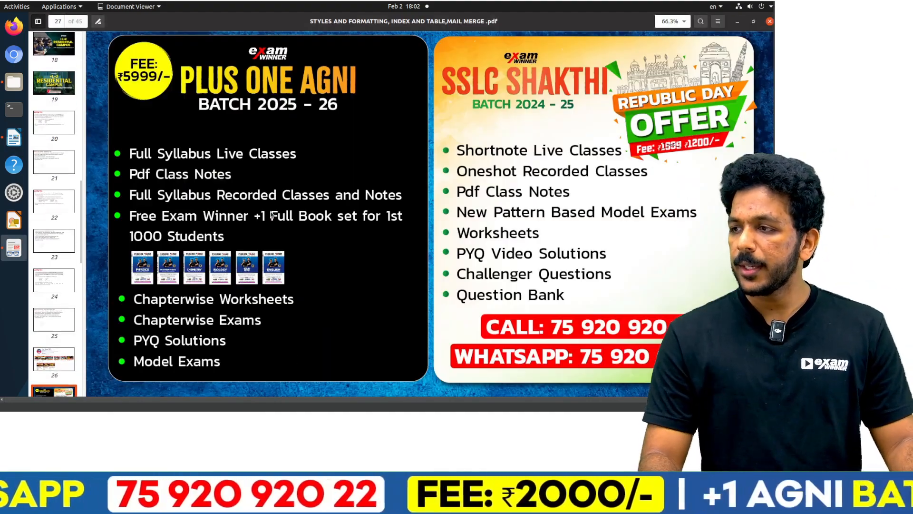
scroll(272, 215, "down", 15)
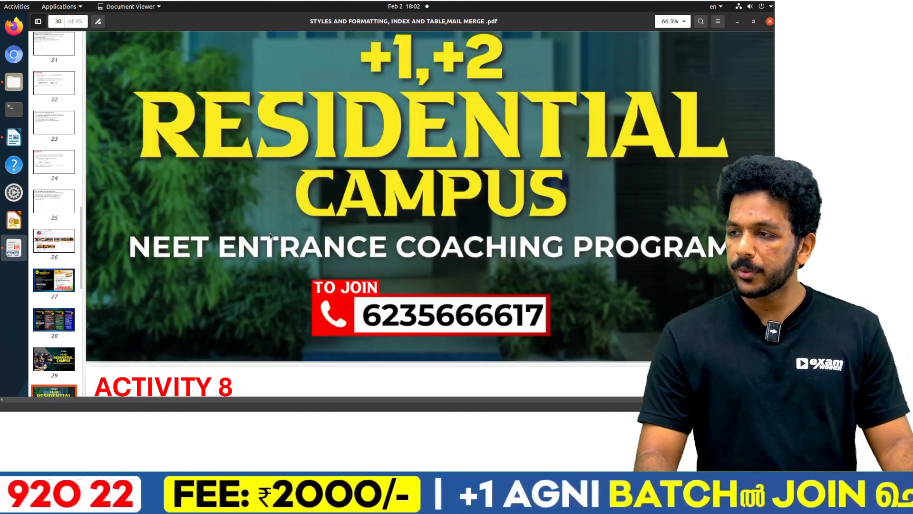
scroll(271, 236, "down", 3)
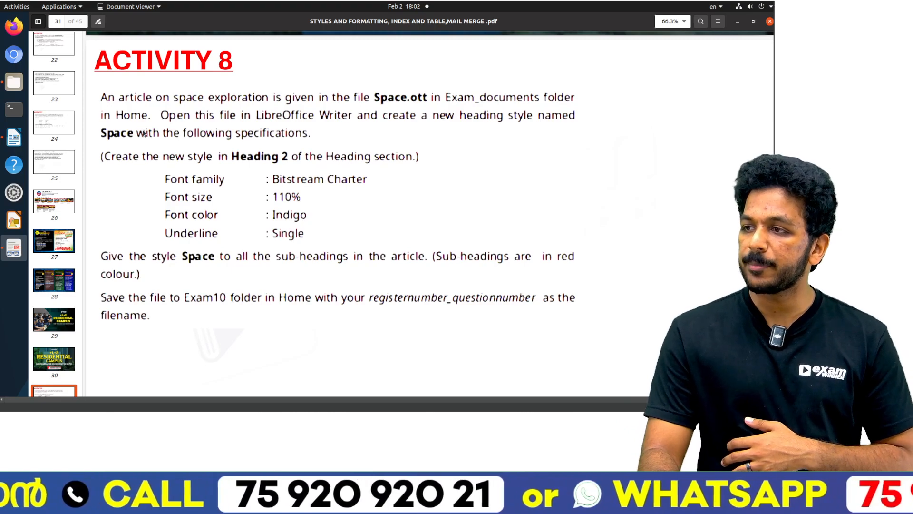
scroll(321, 221, "down", 5)
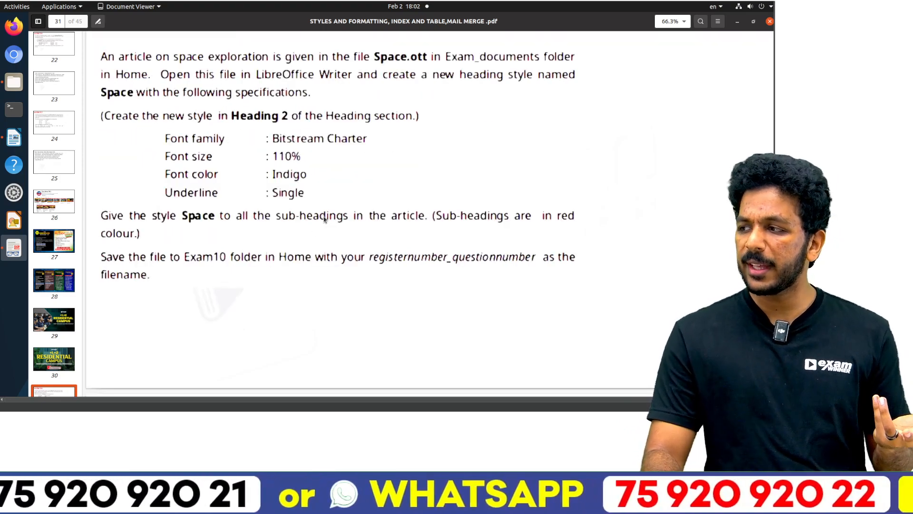
Step: Read the Activity 9 requirements for the India heading style and look through the pages that follow
scroll(330, 216, "down", 12)
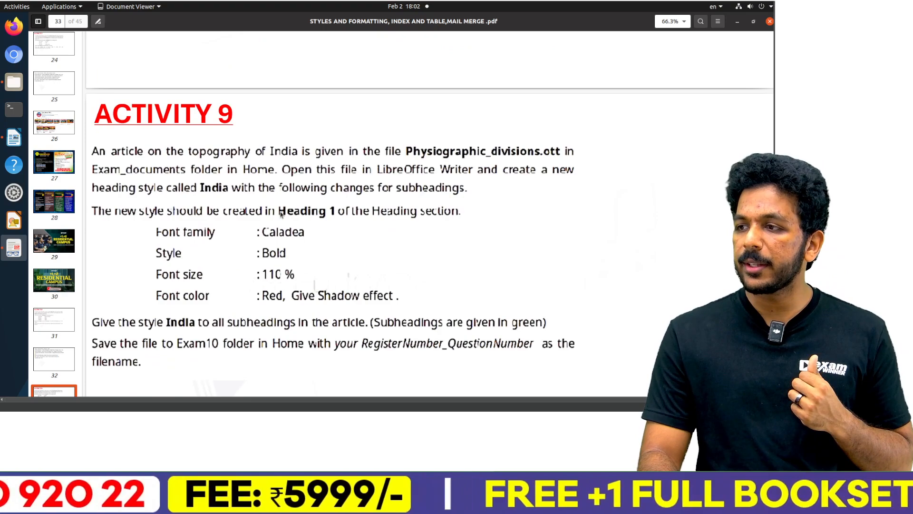
scroll(301, 311, "down", 15)
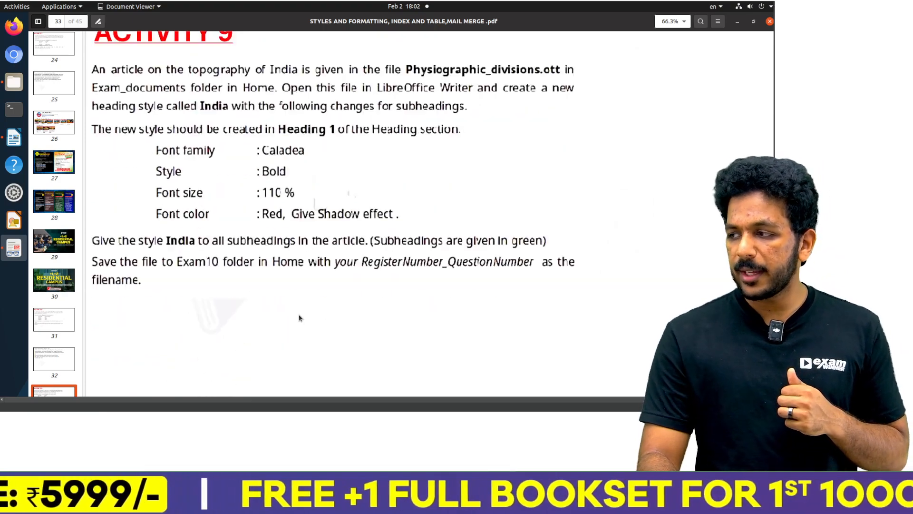
scroll(300, 319, "down", 10)
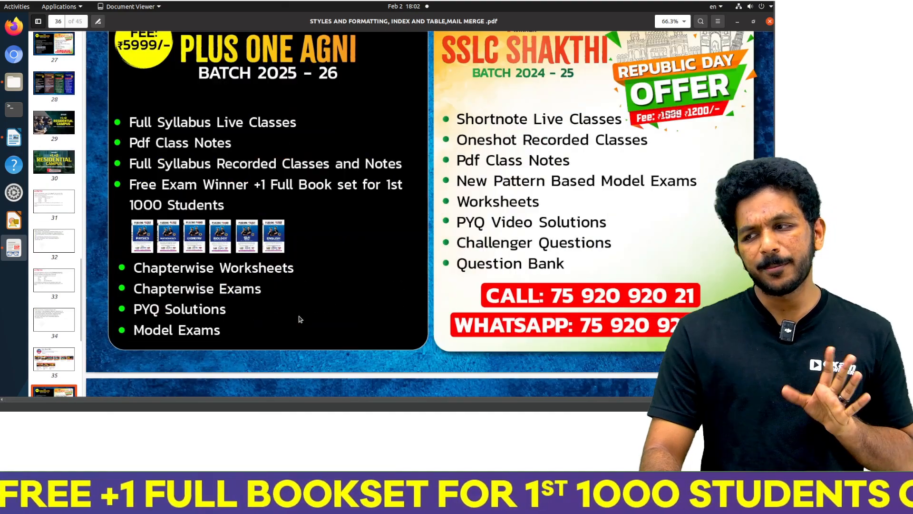